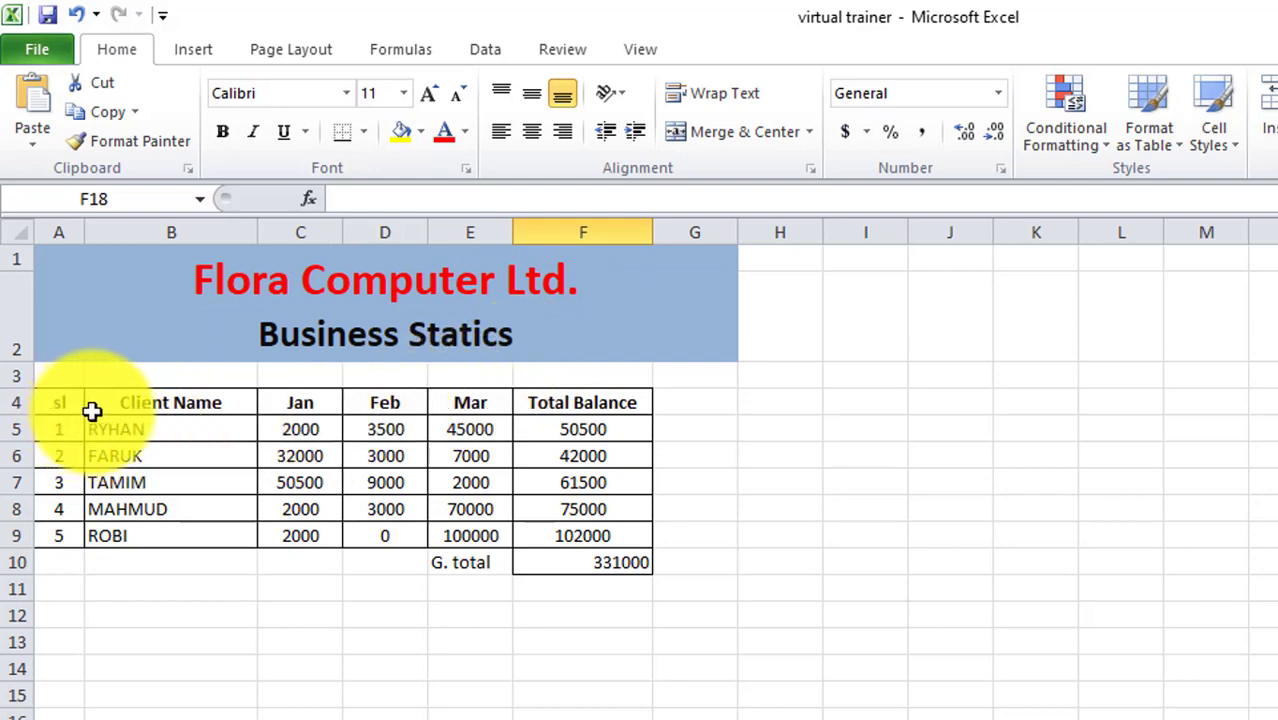
Examine the client names and their January, February and March amounts in the business table.
{"action": "left_click_drag", "start_coordinate": [174, 431], "coordinate": [656, 542]}
{"action": "left_click", "coordinate": [474, 512]}
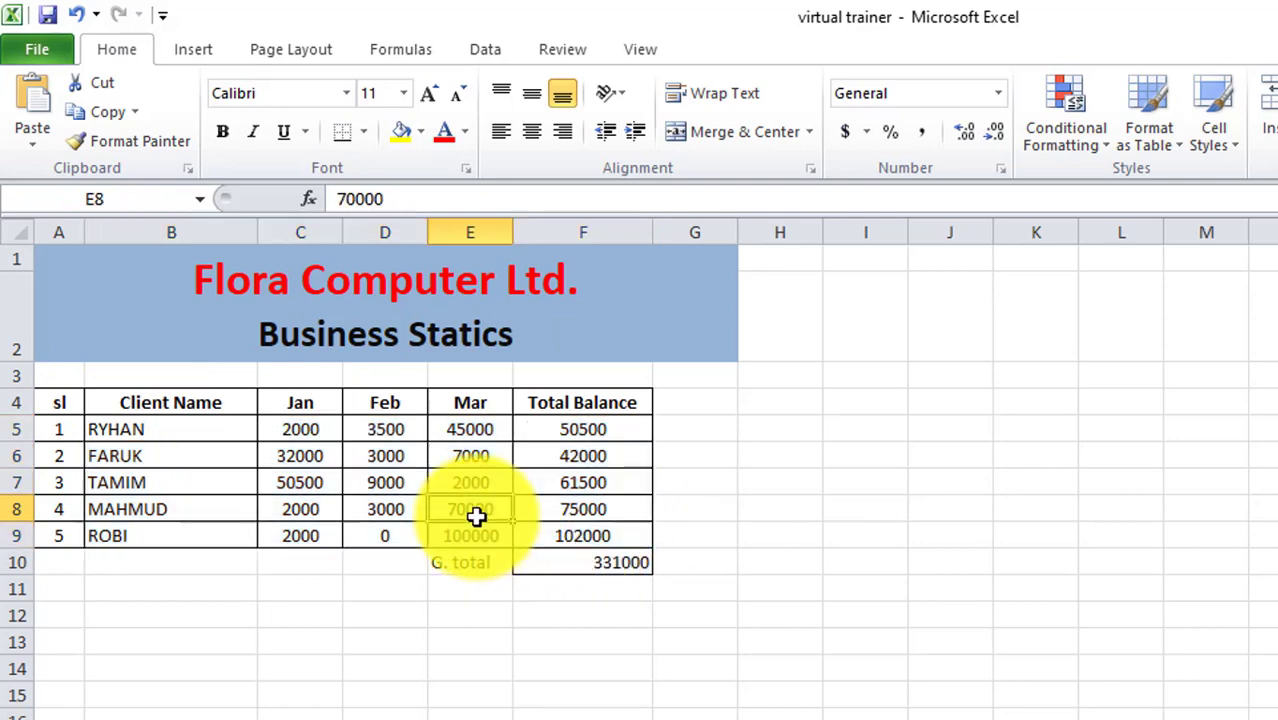
{"action": "left_click_drag", "start_coordinate": [100, 430], "coordinate": [120, 526]}
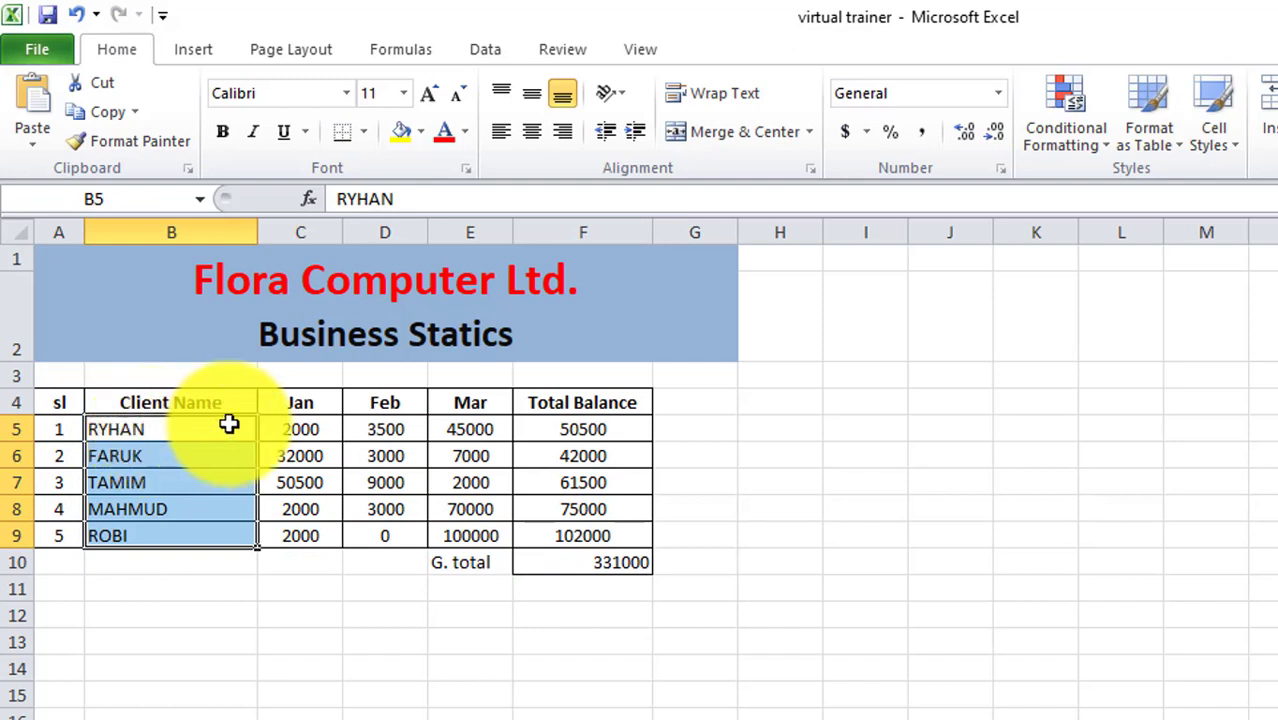
{"action": "left_click_drag", "start_coordinate": [285, 403], "coordinate": [484, 405]}
{"action": "key", "text": "Down"}
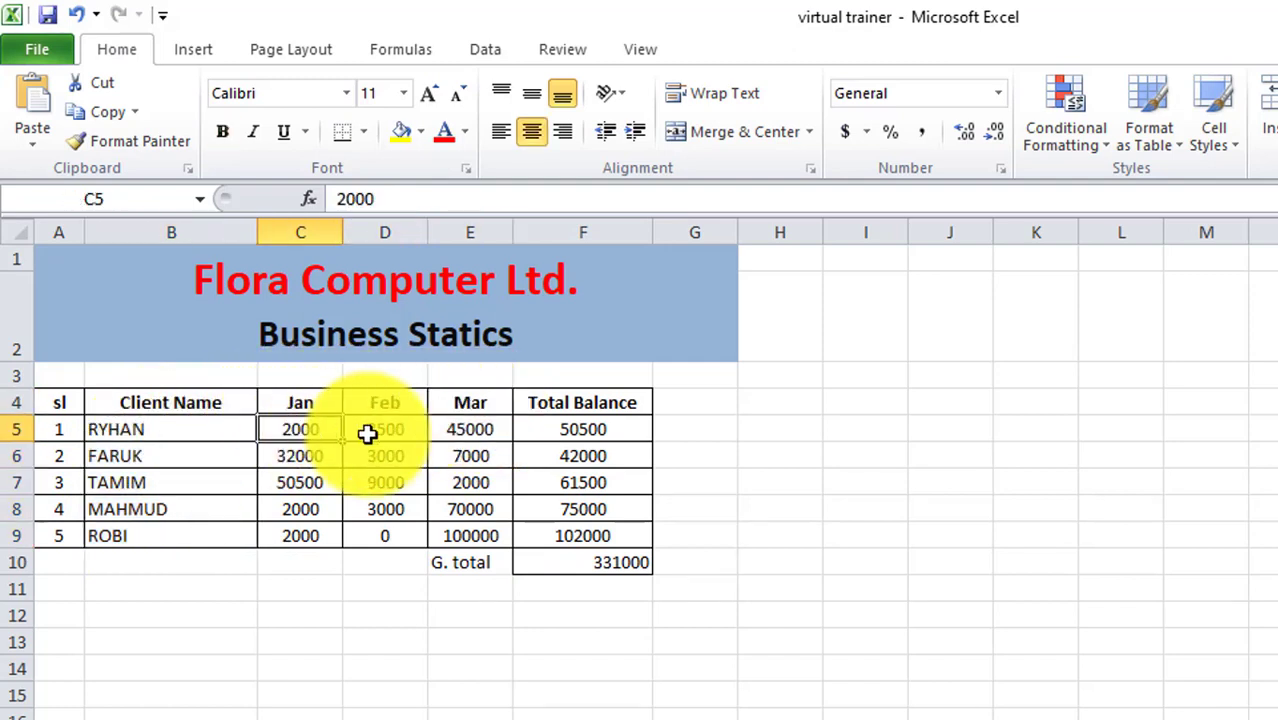
{"action": "key", "text": "Right"}
{"action": "key", "text": "Right"}
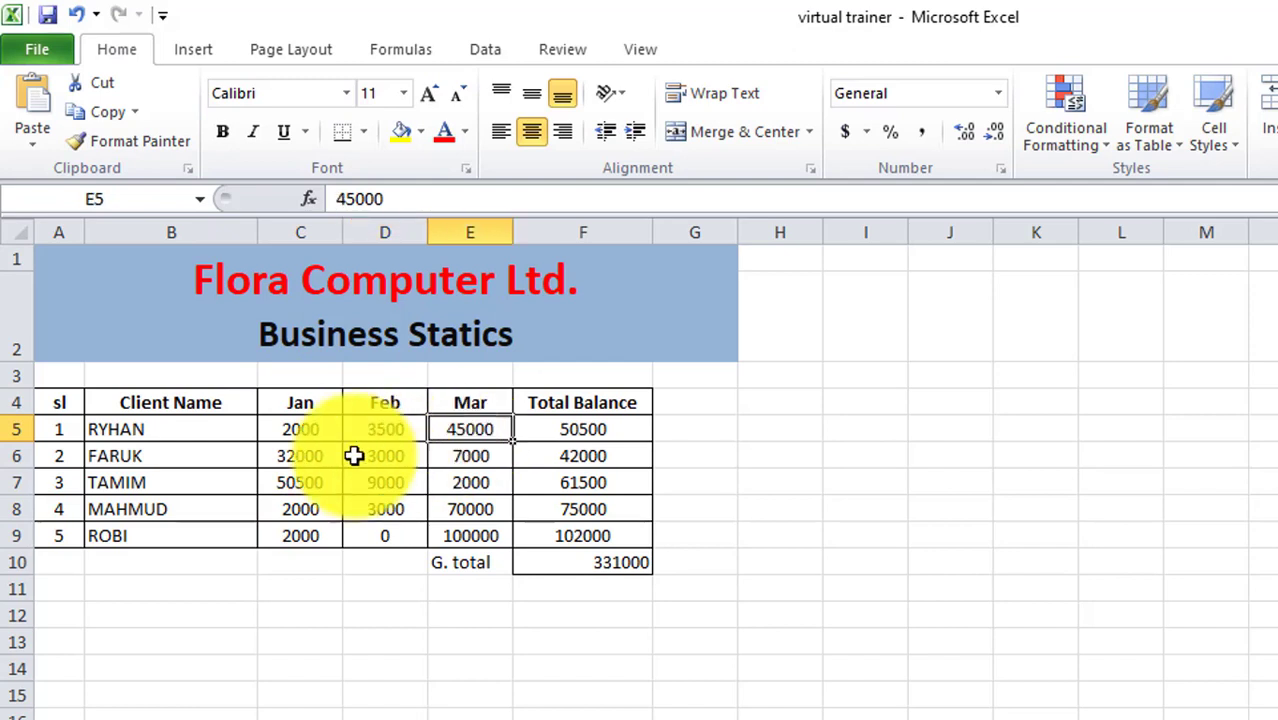
{"action": "left_click", "coordinate": [323, 457]}
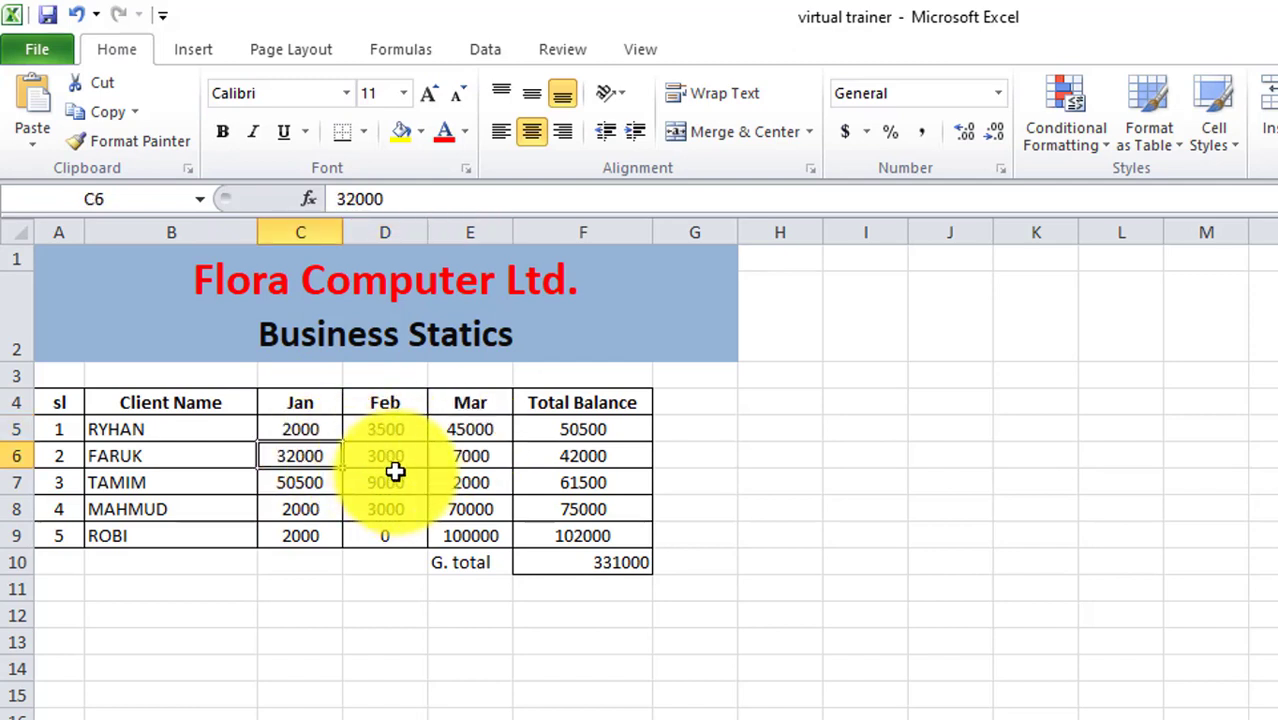
{"action": "left_click", "coordinate": [391, 453]}
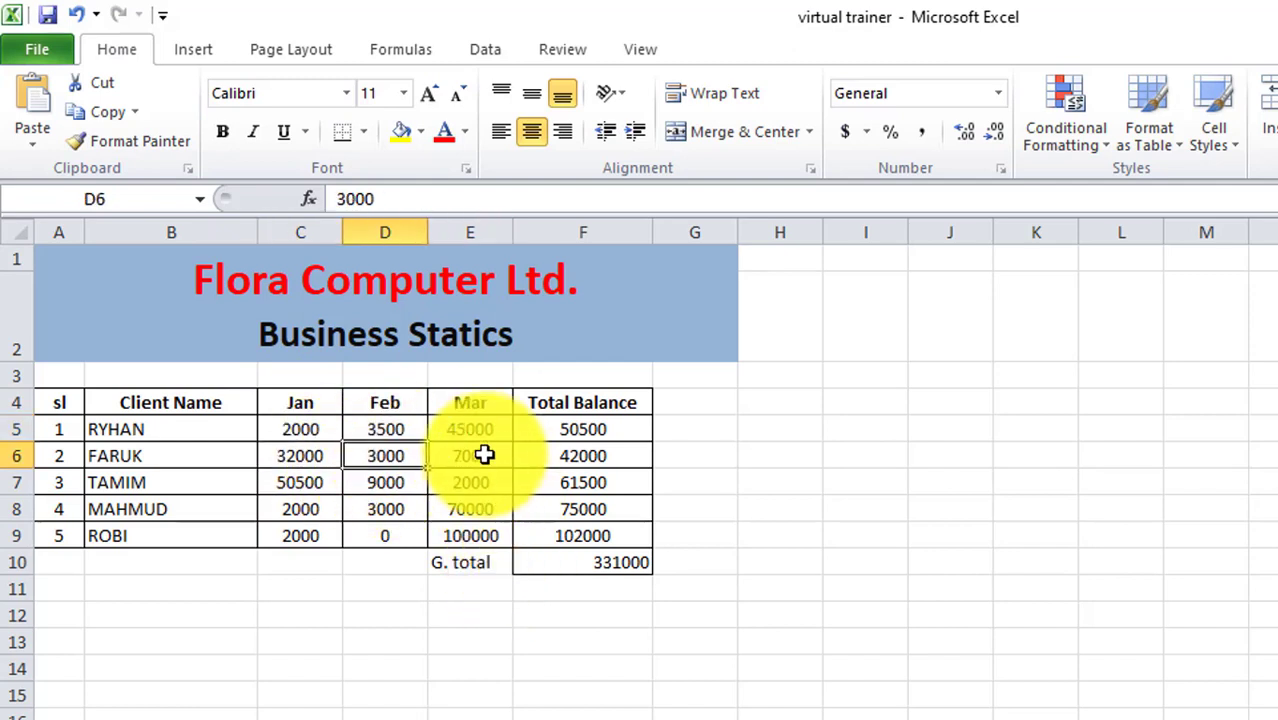
Examine how the first client's monthly amounts relate to the Total Balance formula in F5.
{"action": "left_click", "coordinate": [105, 430]}
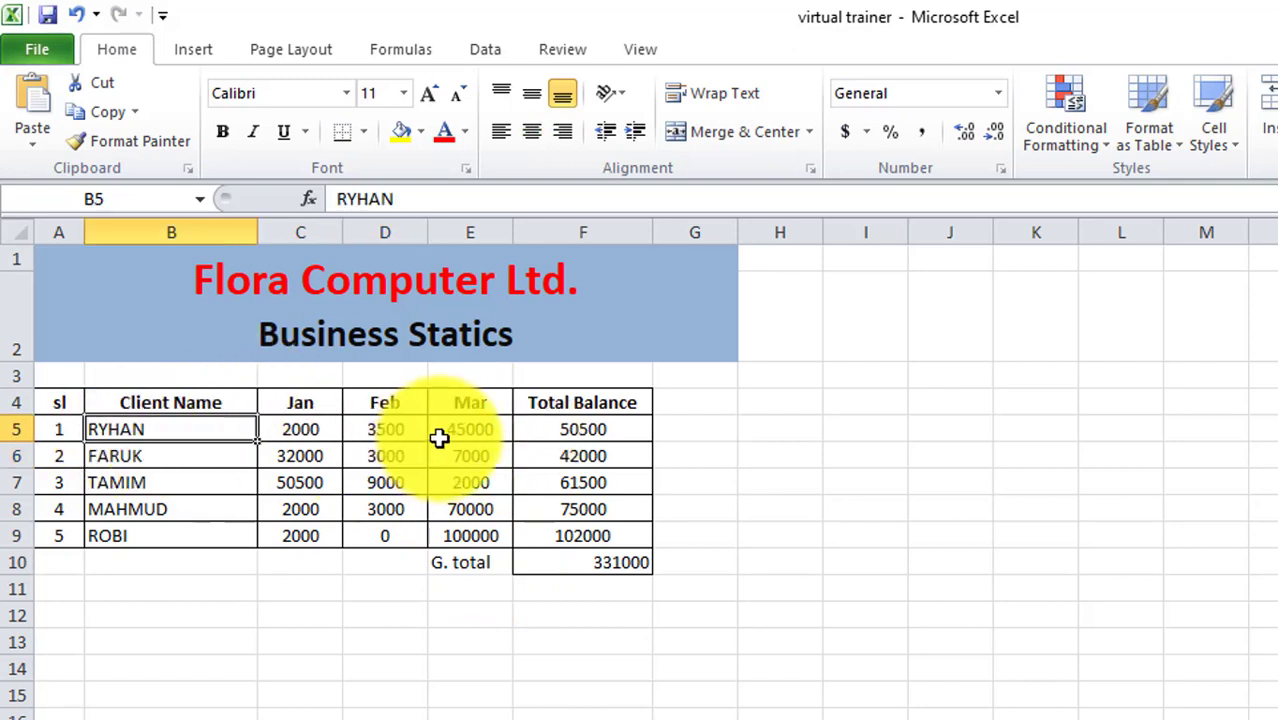
{"action": "left_click_drag", "start_coordinate": [328, 405], "coordinate": [500, 404]}
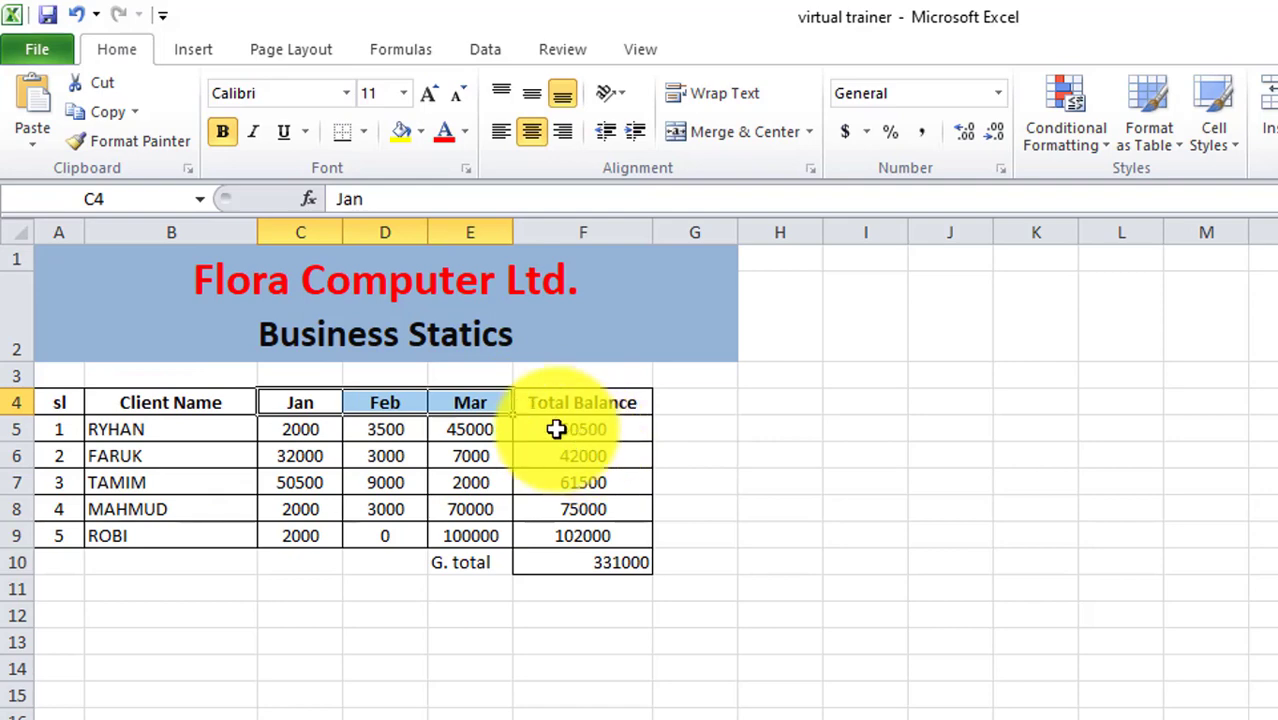
{"action": "left_click", "coordinate": [556, 429]}
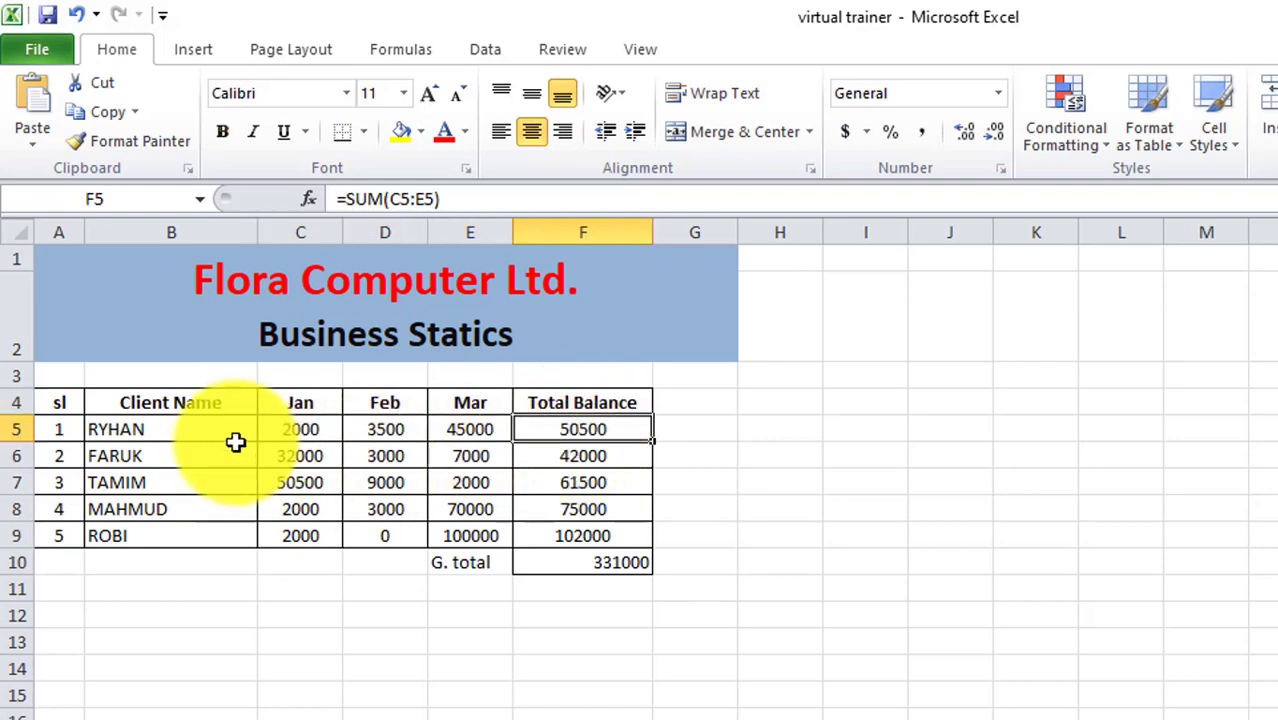
{"action": "left_click", "coordinate": [148, 428]}
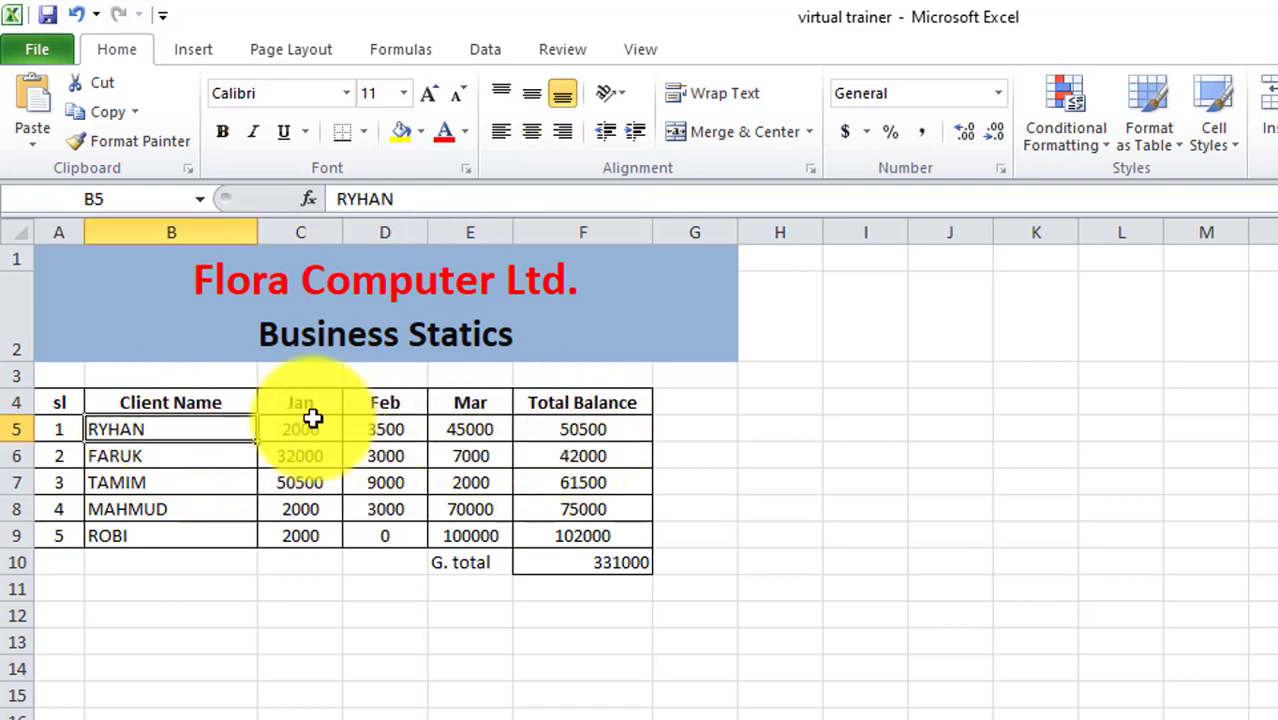
{"action": "left_click_drag", "start_coordinate": [318, 408], "coordinate": [485, 405]}
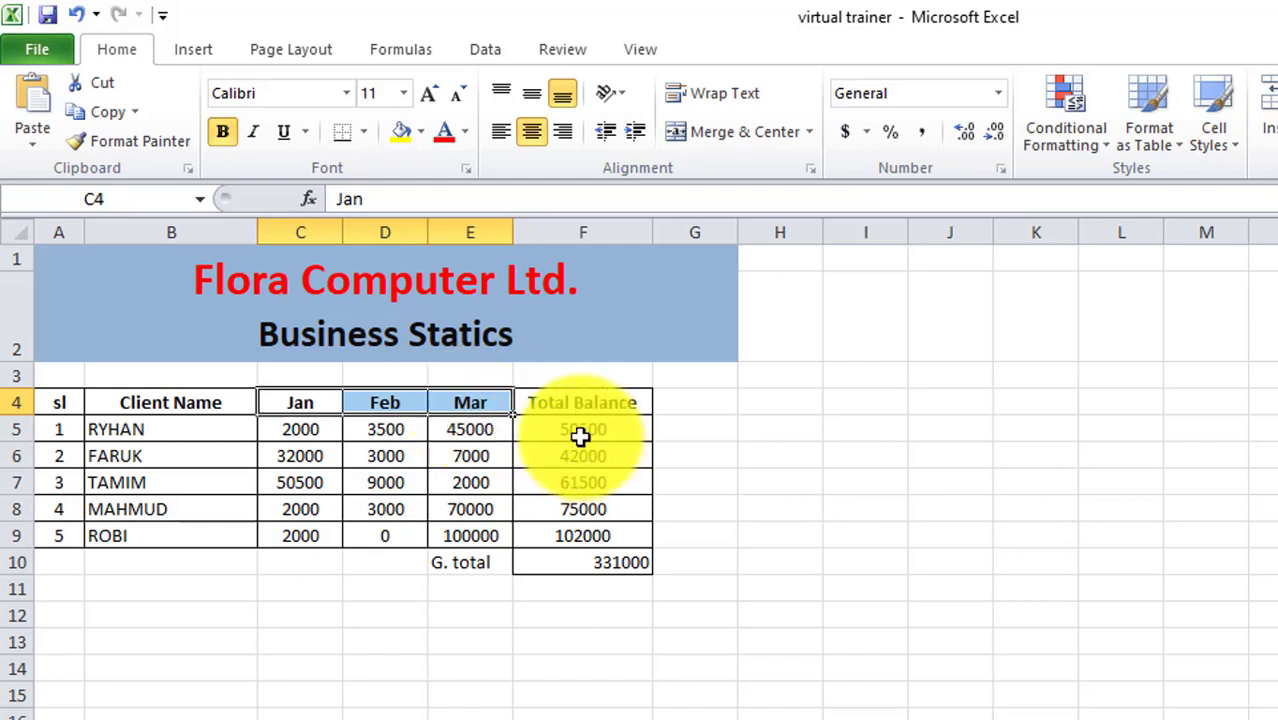
{"action": "left_click", "coordinate": [585, 432]}
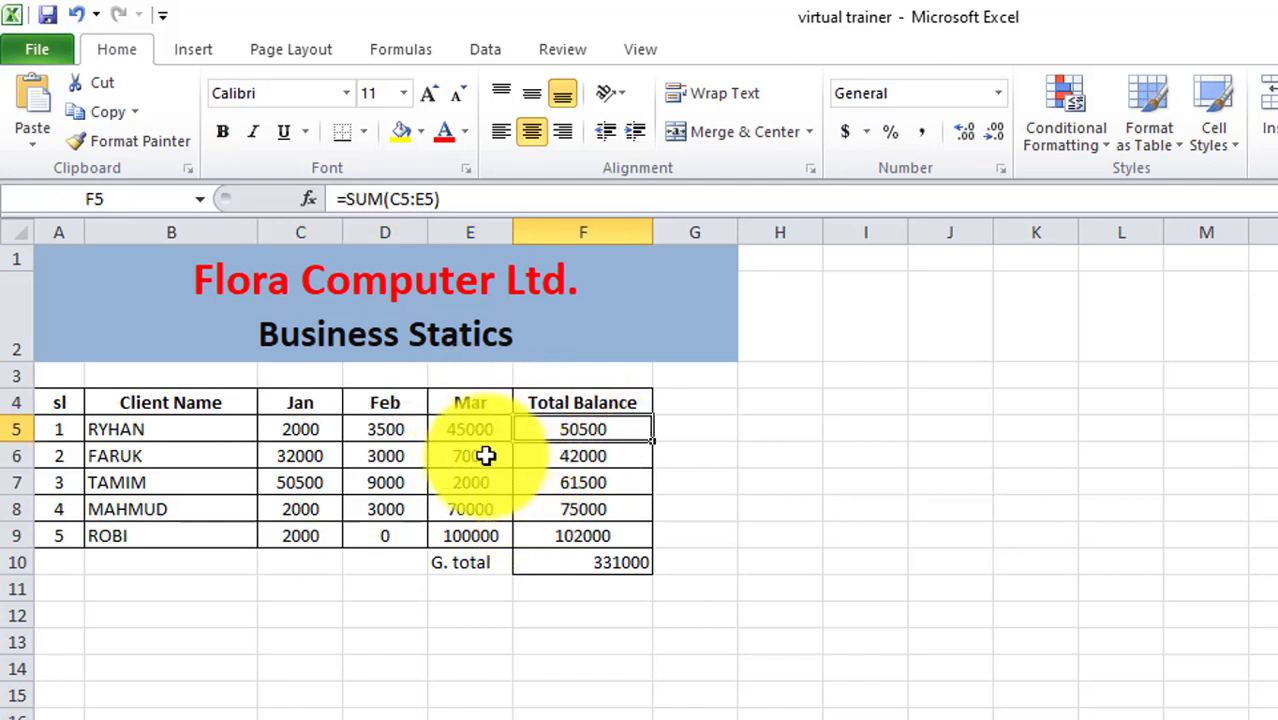
{"action": "left_click", "coordinate": [733, 716]}
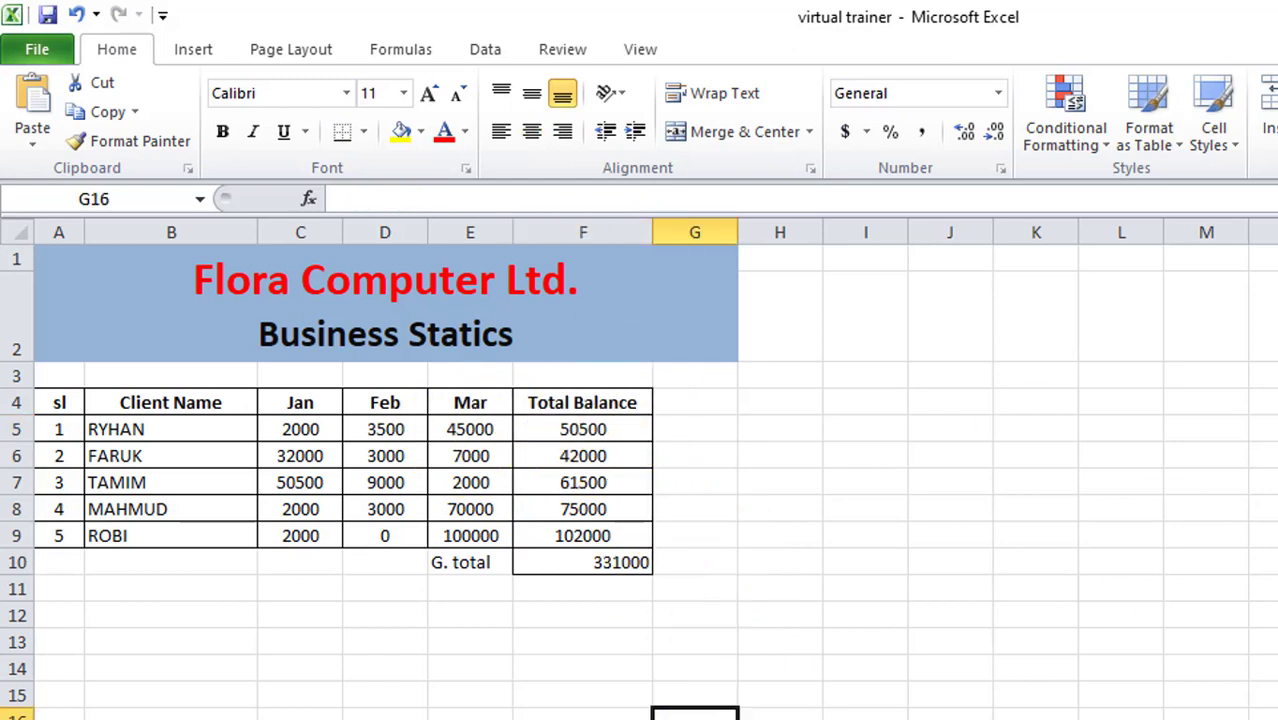
{"action": "left_click", "coordinate": [780, 717]}
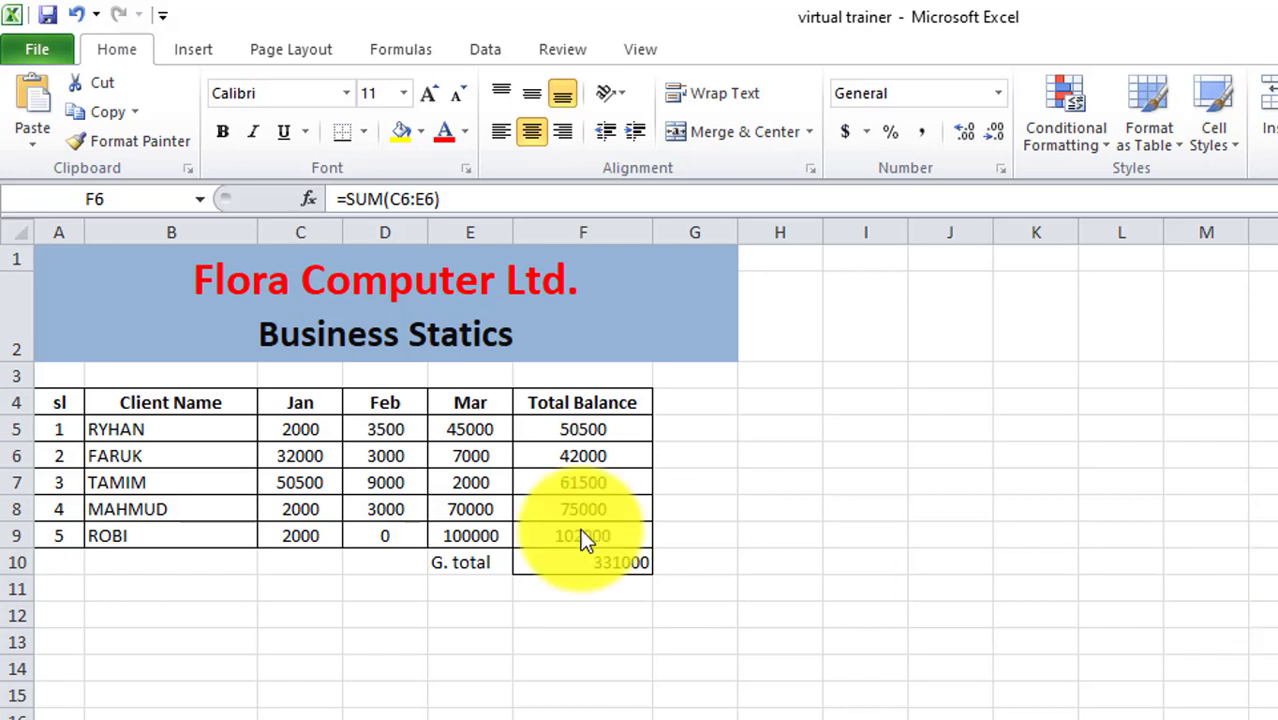
Review the number formats available for the first client's January amount in C5.
{"action": "left_click", "coordinate": [312, 429]}
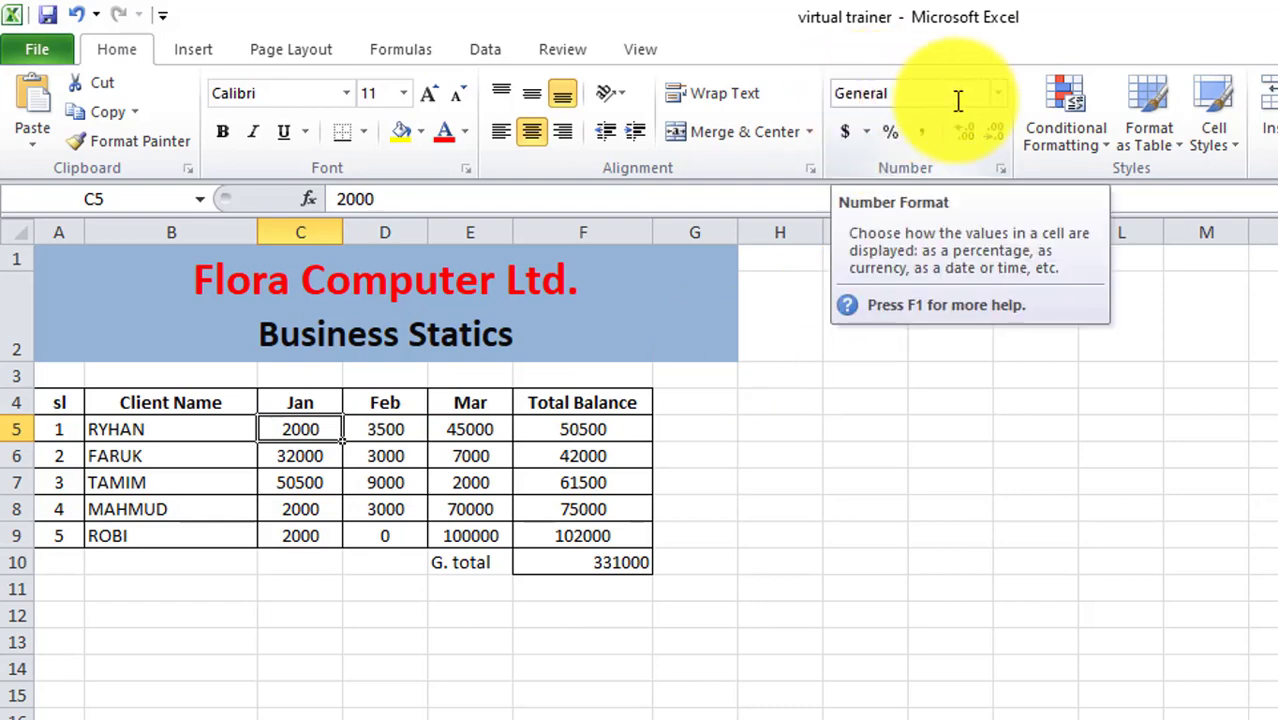
{"action": "left_click", "coordinate": [1003, 95]}
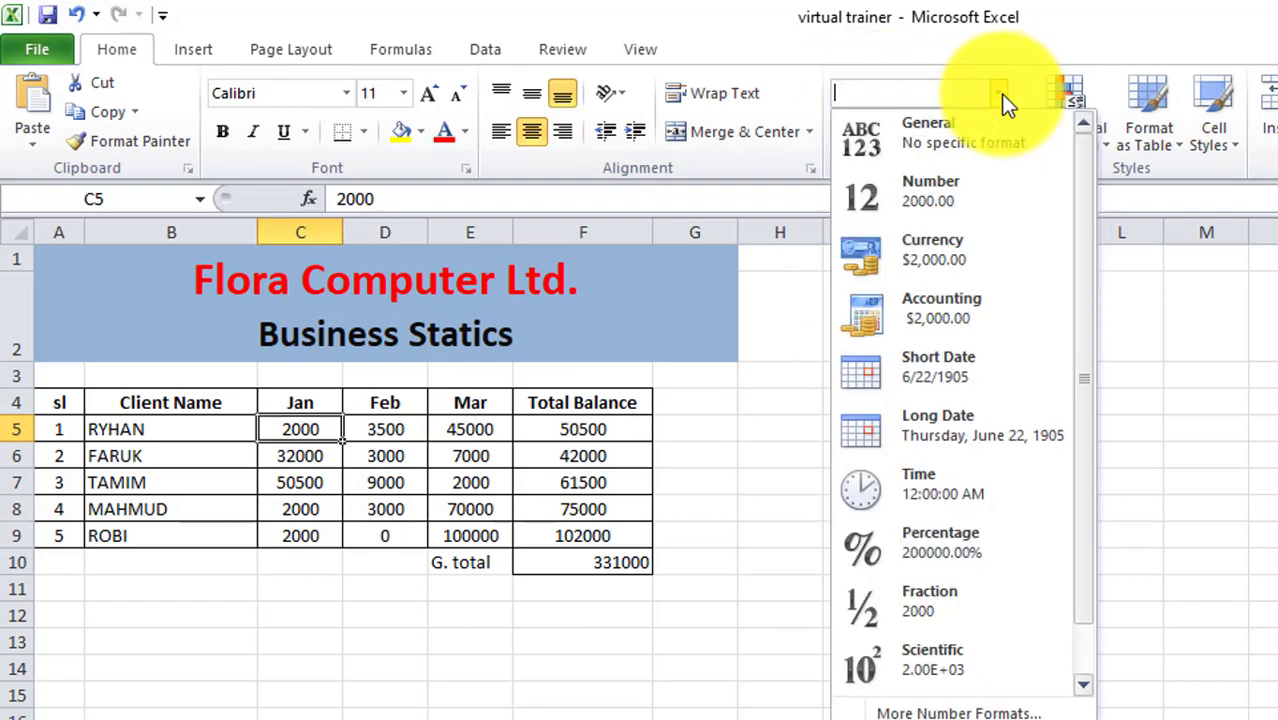
{"action": "left_click", "coordinate": [1003, 95]}
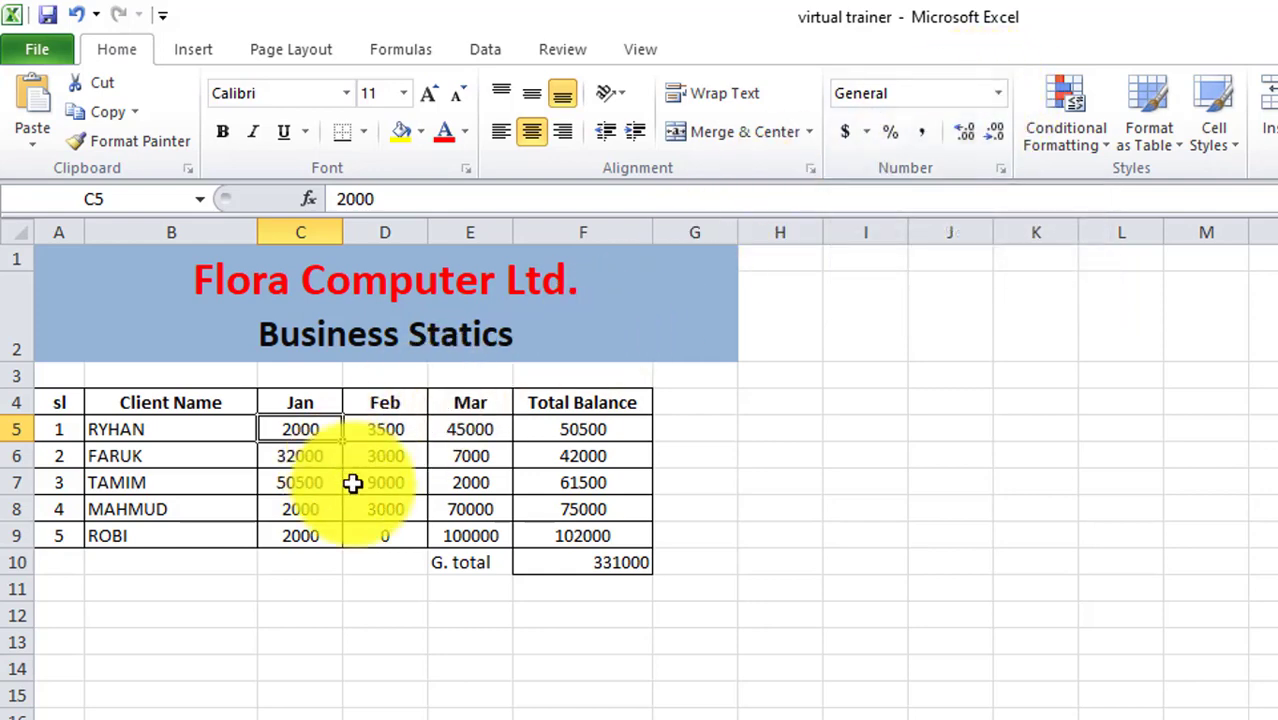
{"action": "left_click", "coordinate": [392, 533]}
{"action": "left_click", "coordinate": [412, 662]}
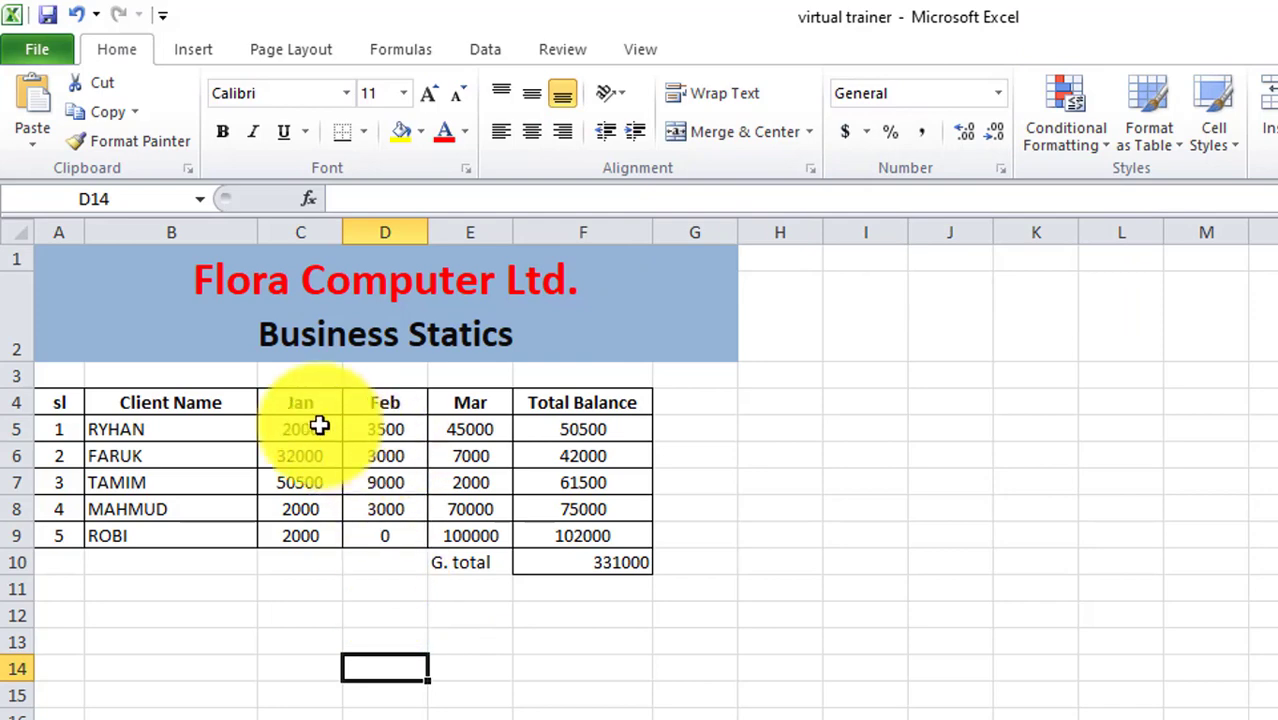
{"action": "left_click", "coordinate": [297, 405]}
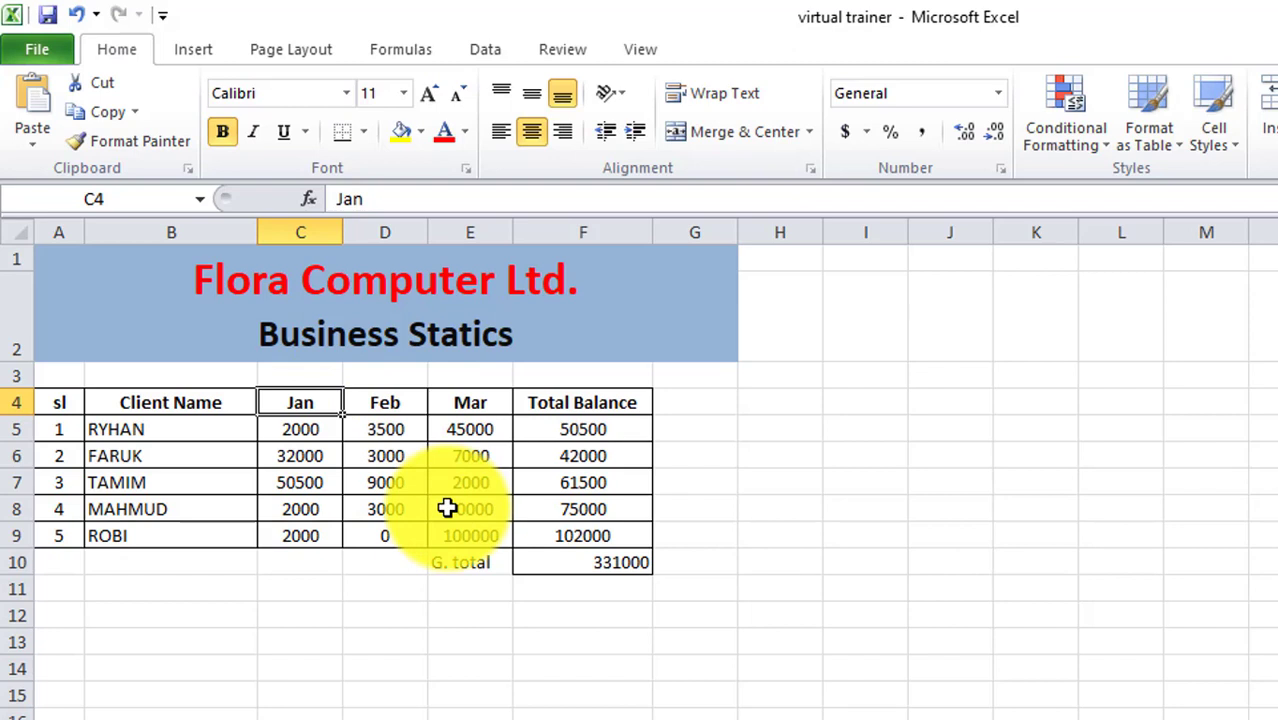
{"action": "left_click", "coordinate": [568, 507]}
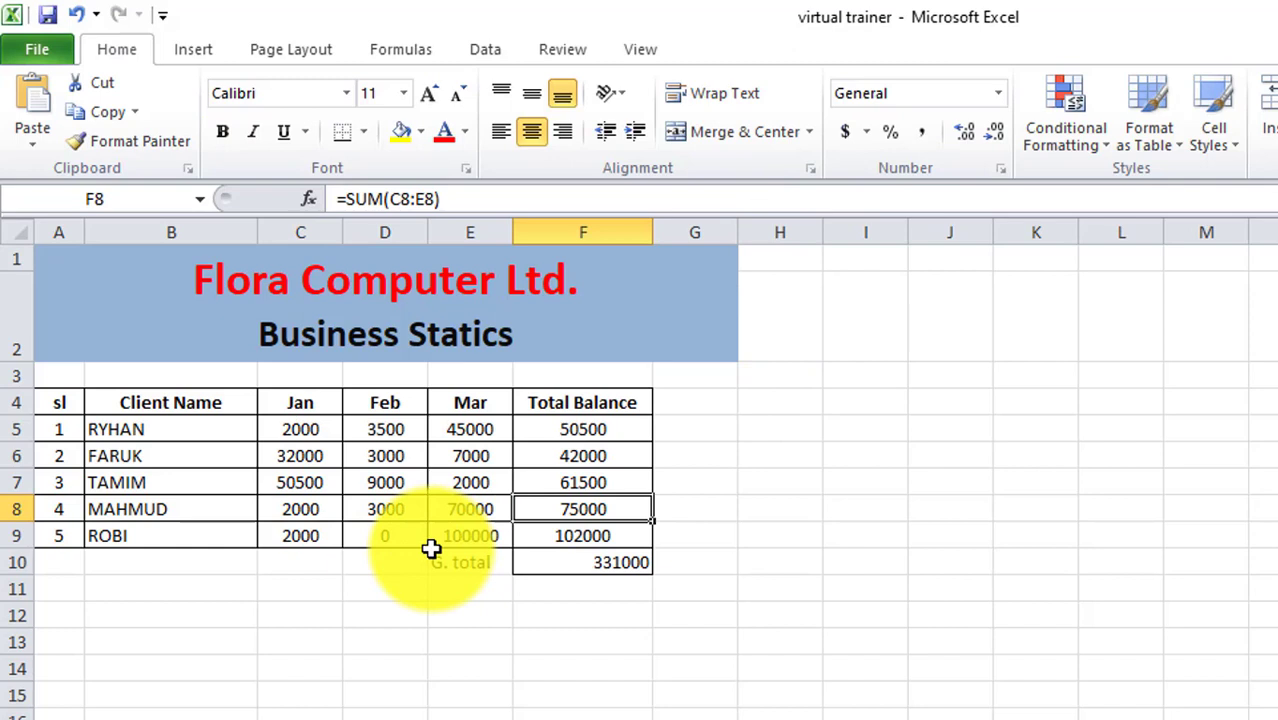
{"action": "left_click_drag", "start_coordinate": [306, 421], "coordinate": [638, 565]}
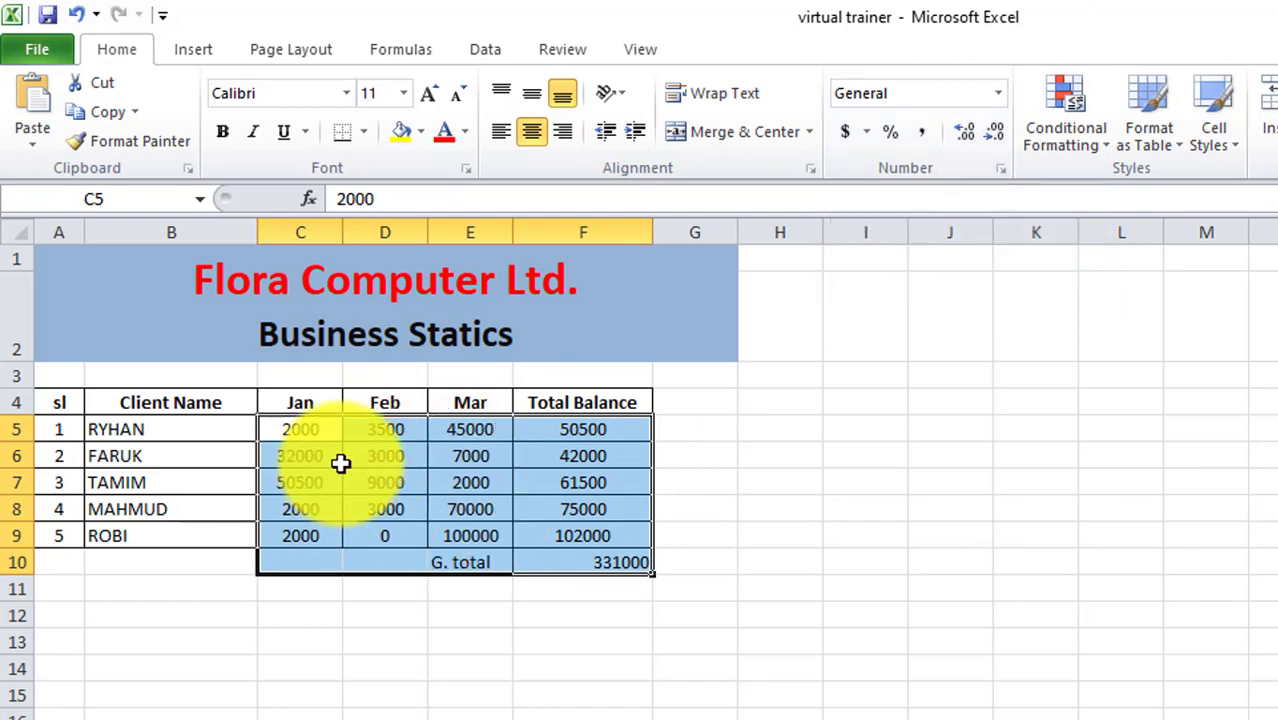
{"action": "left_click", "coordinate": [890, 612]}
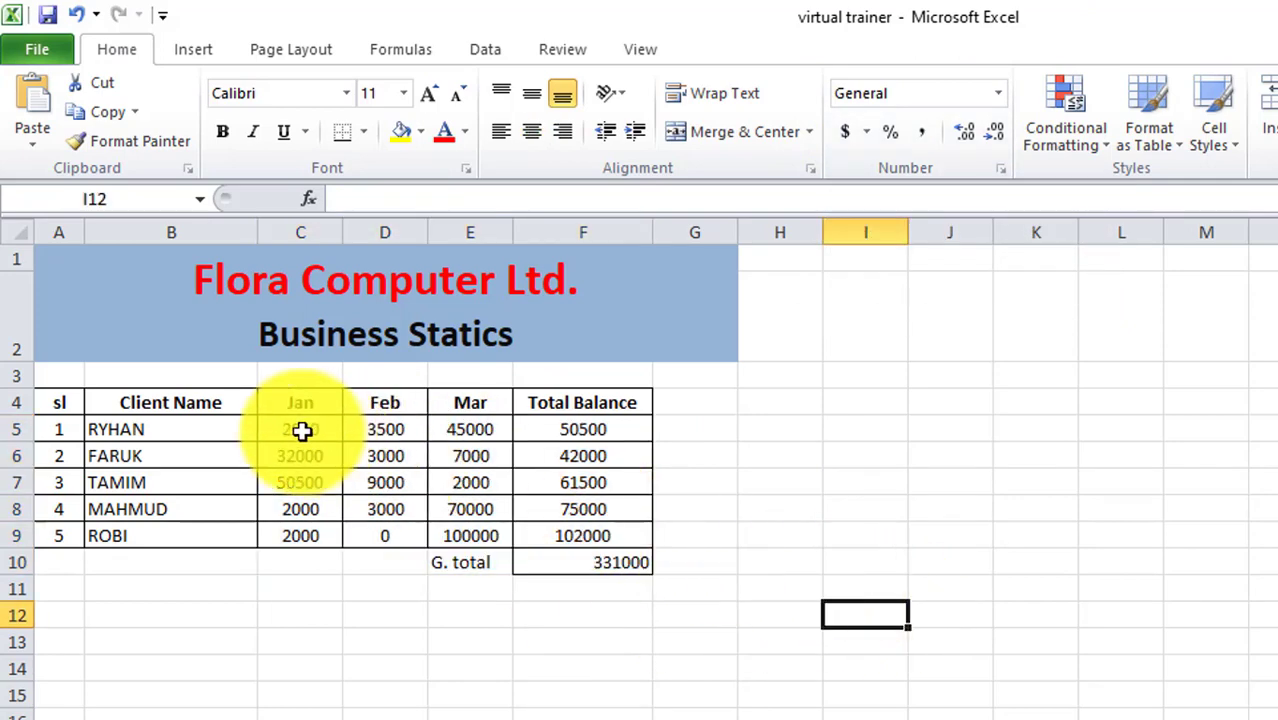
Apply the Number format to the monthly amounts and Total Balance values in C5:F9.
{"action": "left_click_drag", "start_coordinate": [302, 430], "coordinate": [590, 536]}
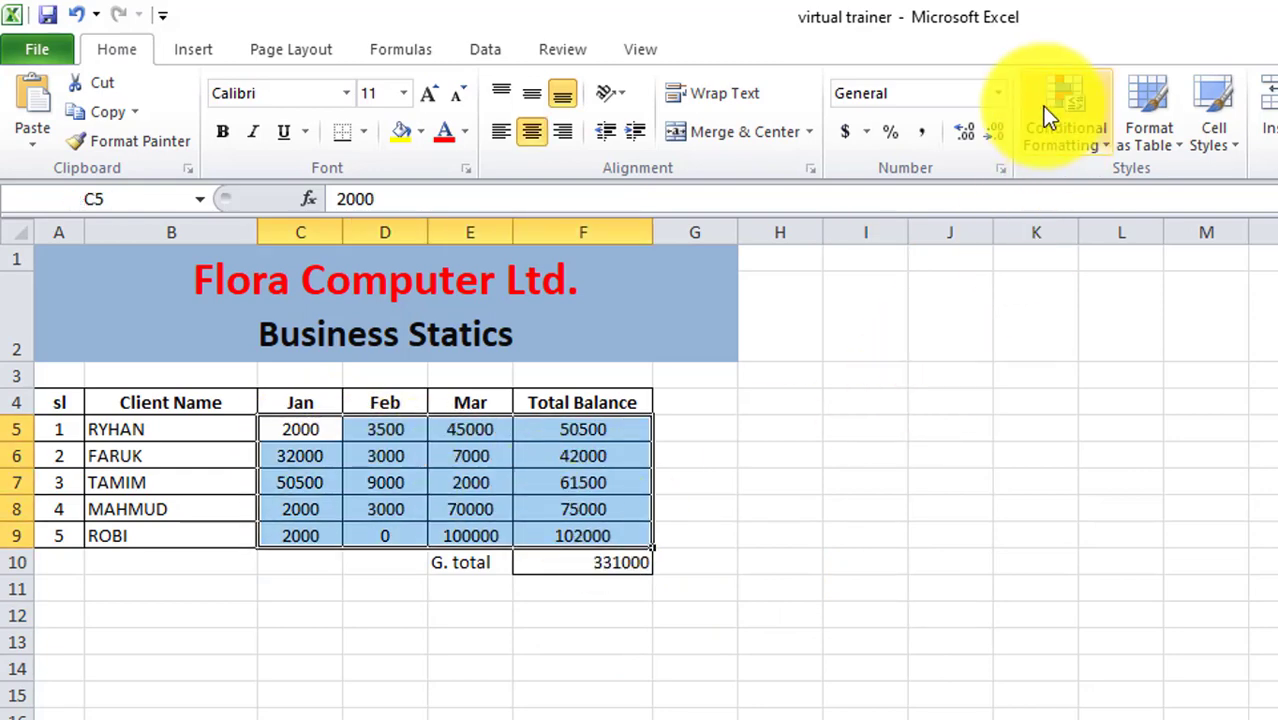
{"action": "left_click", "coordinate": [999, 94]}
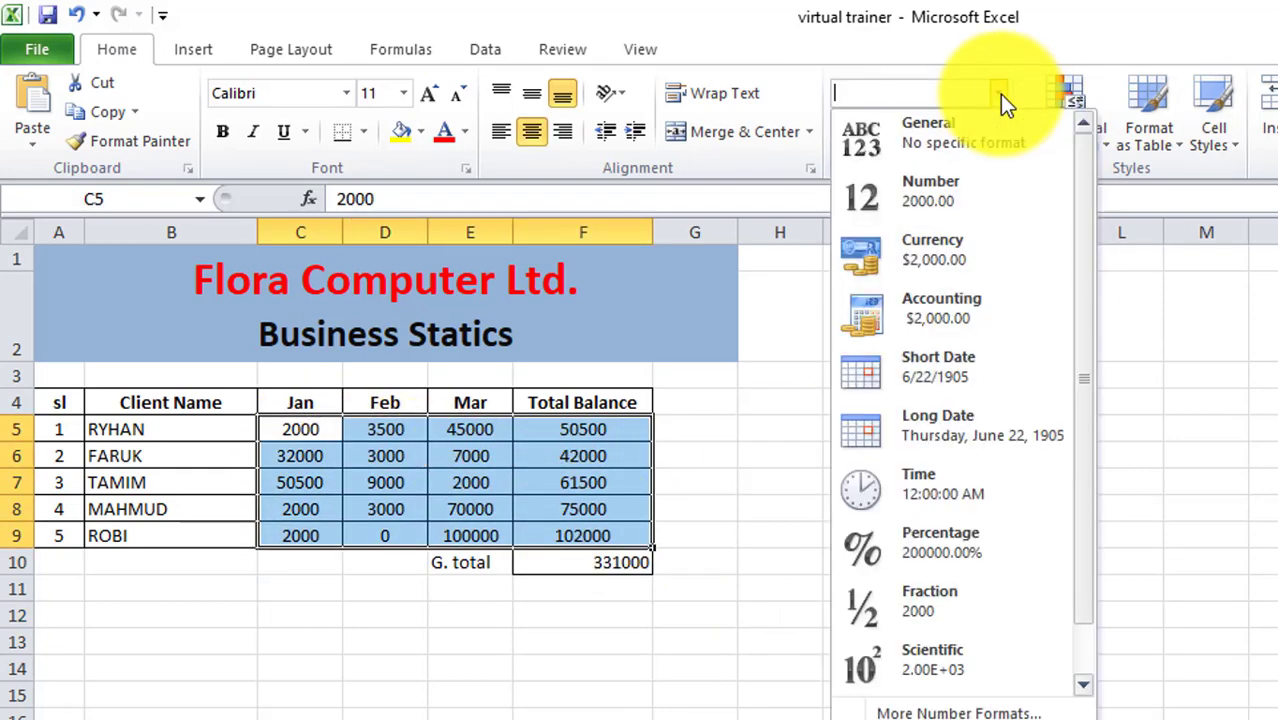
{"action": "left_click", "coordinate": [956, 206]}
{"action": "left_click", "coordinate": [676, 664]}
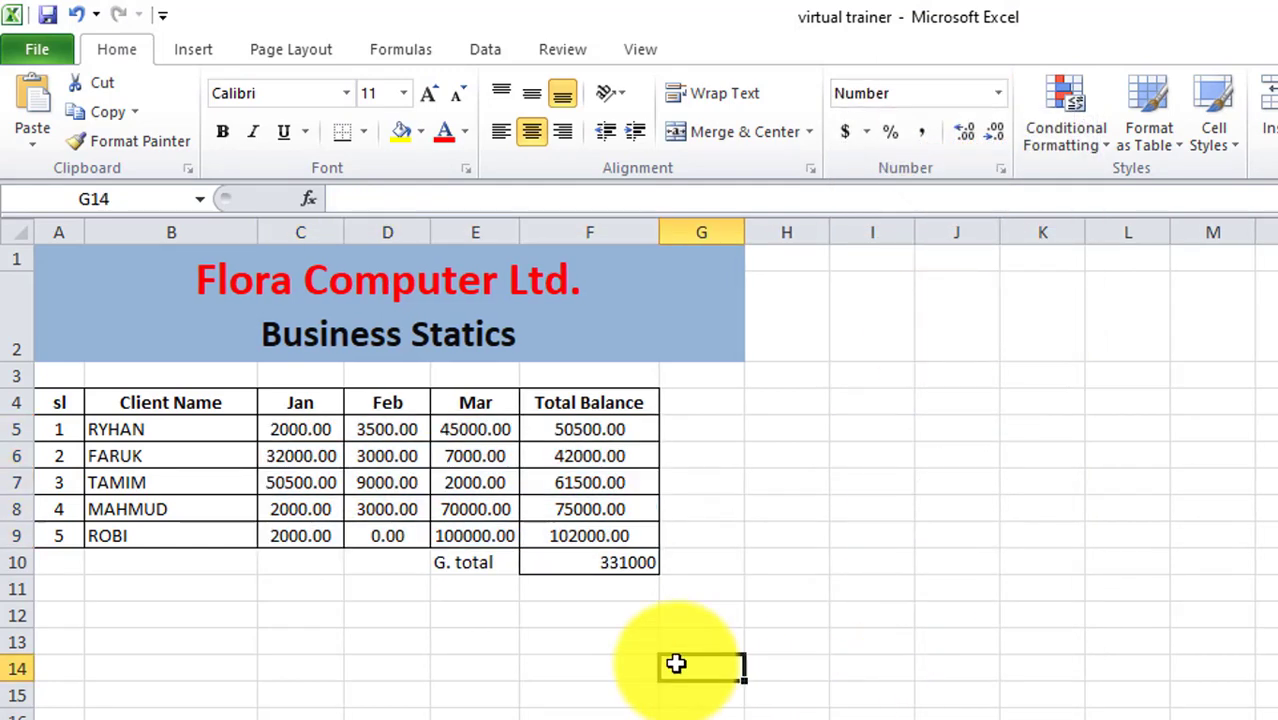
Inspect the formatted monthly amounts and balances of the first two clients, comparing cell display with the underlying contents.
{"action": "left_click", "coordinate": [297, 429]}
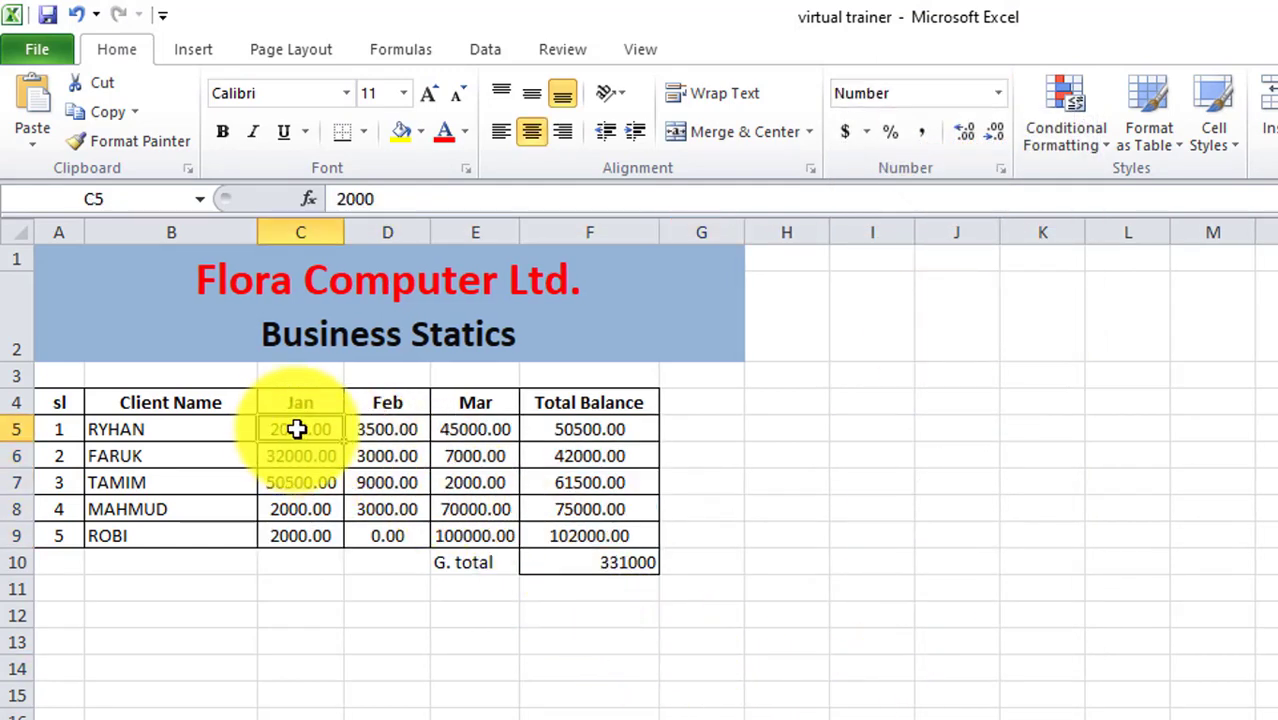
{"action": "left_click", "coordinate": [414, 431]}
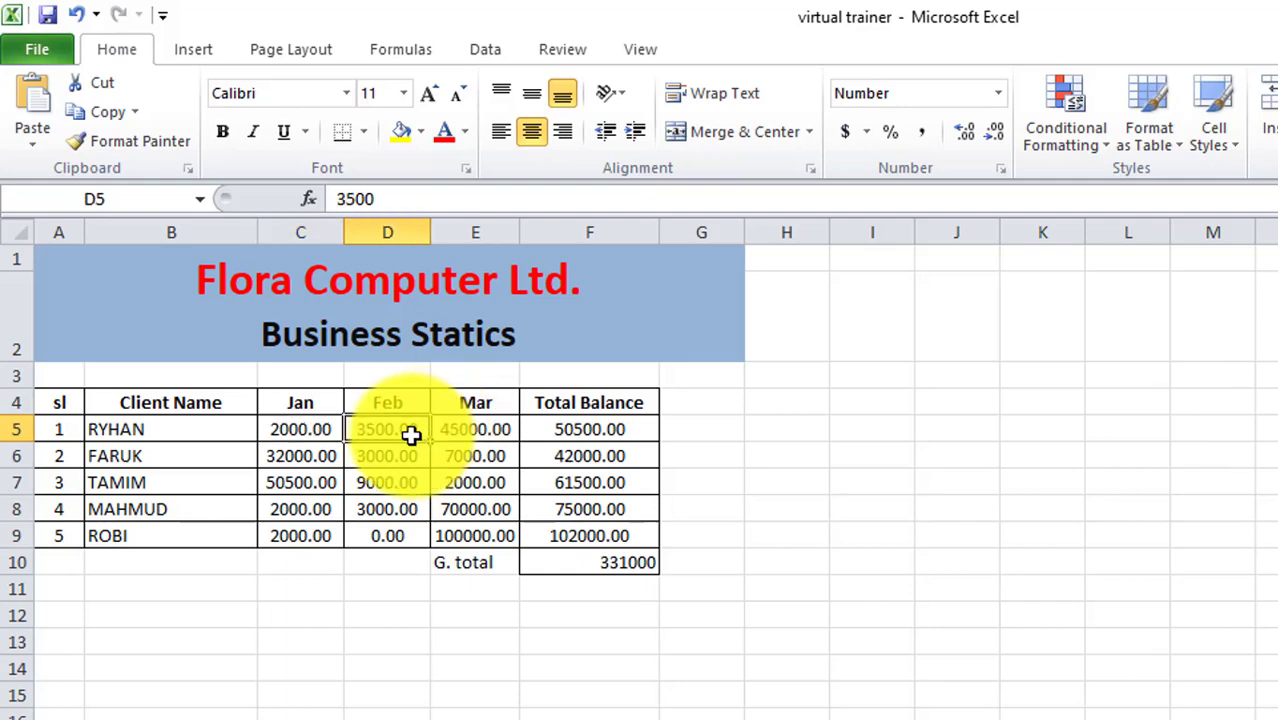
{"action": "left_click", "coordinate": [502, 430]}
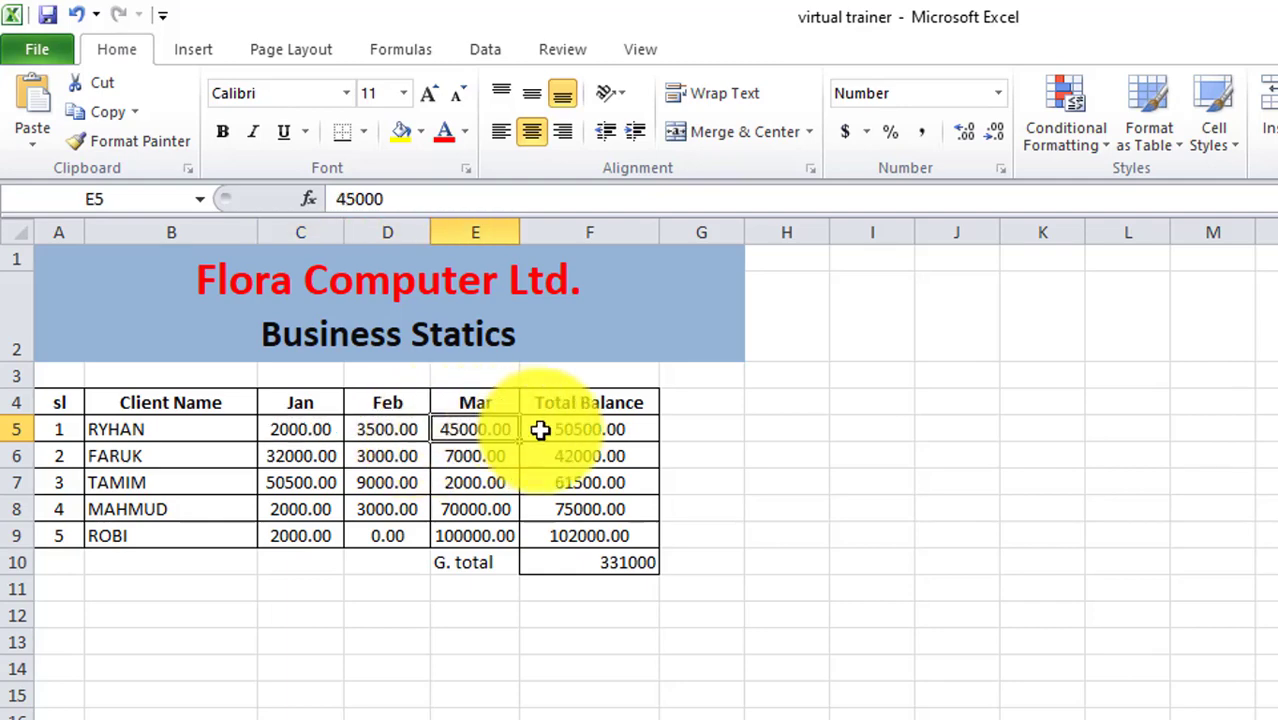
{"action": "left_click", "coordinate": [572, 430]}
{"action": "left_click", "coordinate": [594, 462]}
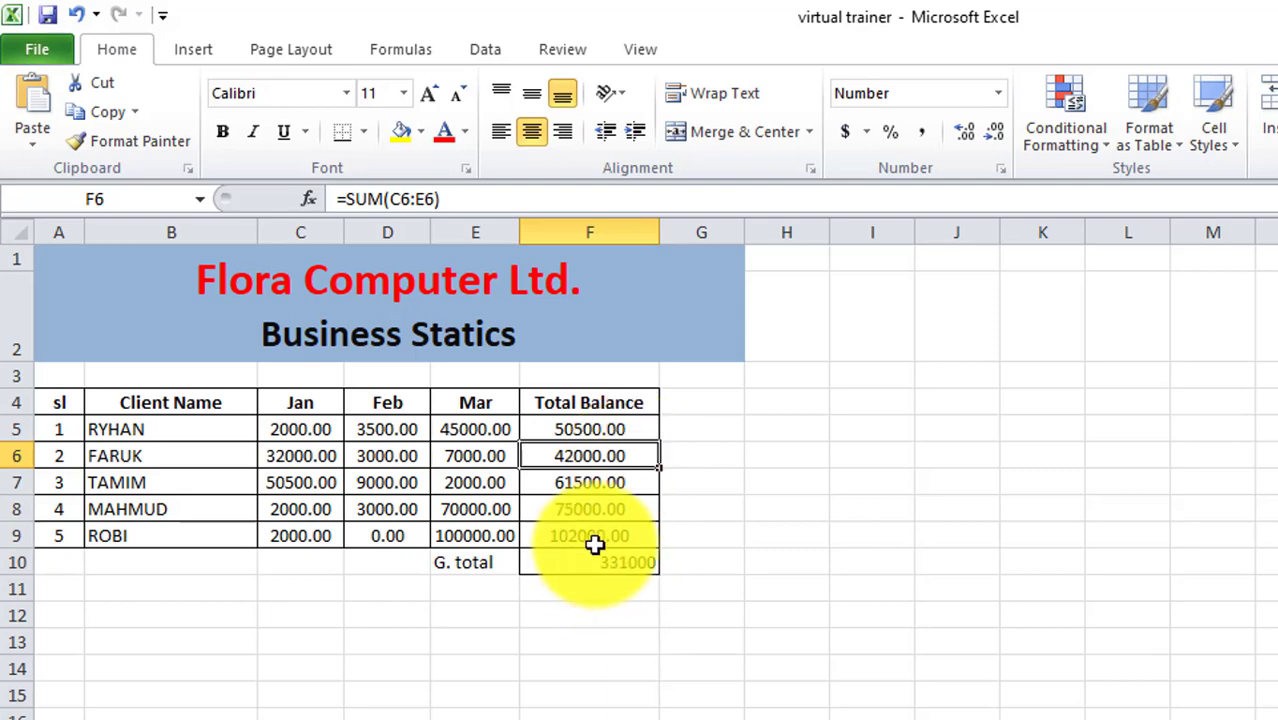
{"action": "left_click", "coordinate": [317, 432]}
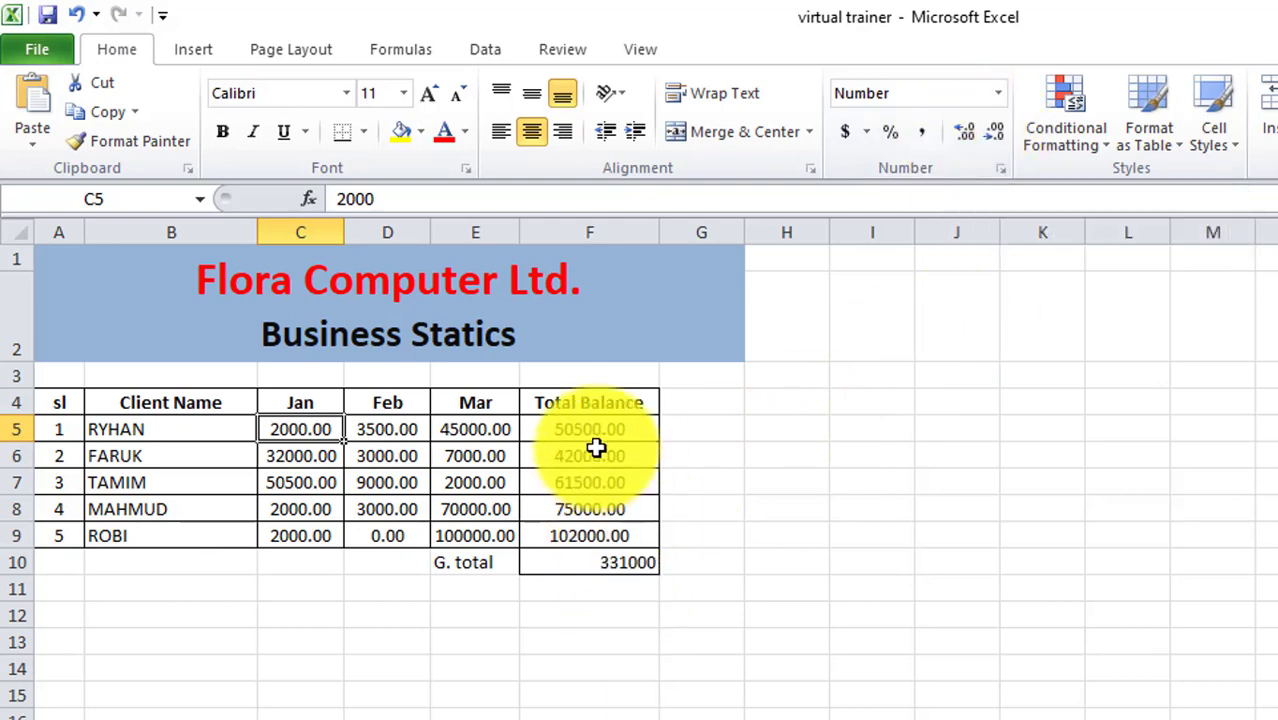
Increase the first client's Total Balance in F5 to four decimal places, and reduce it back to two.
{"action": "left_click", "coordinate": [622, 432]}
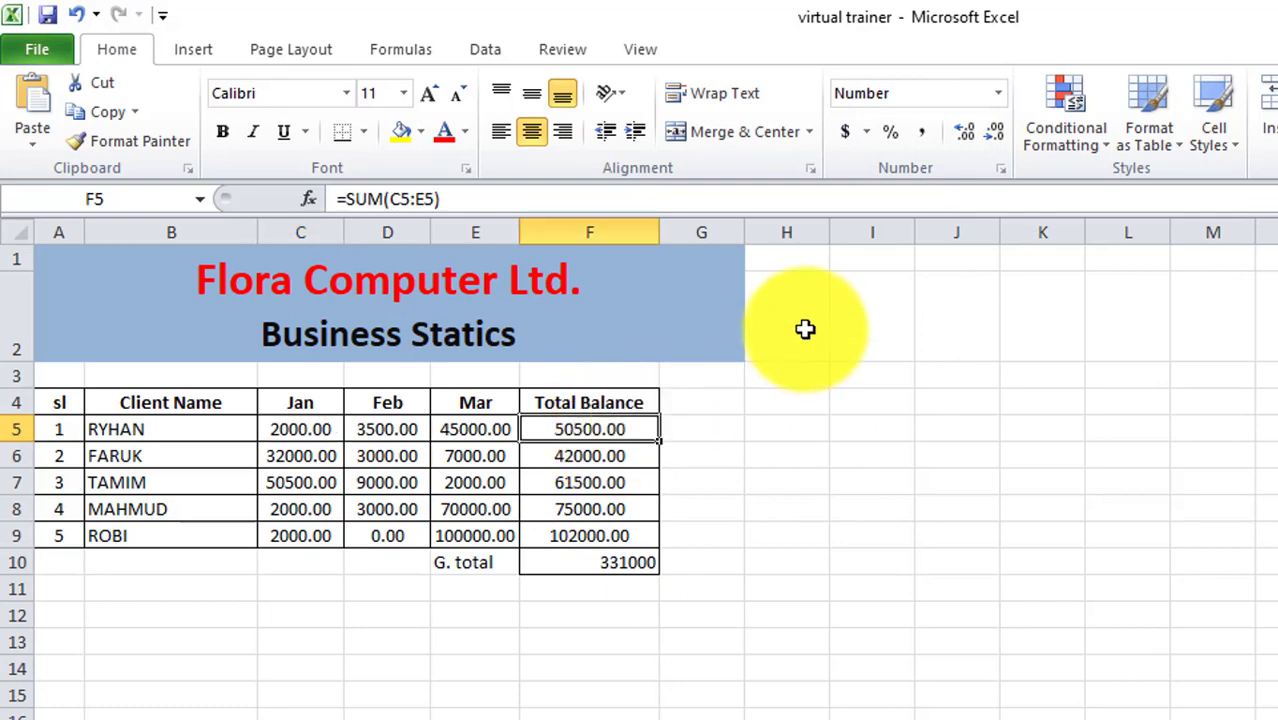
{"action": "left_click", "coordinate": [971, 131]}
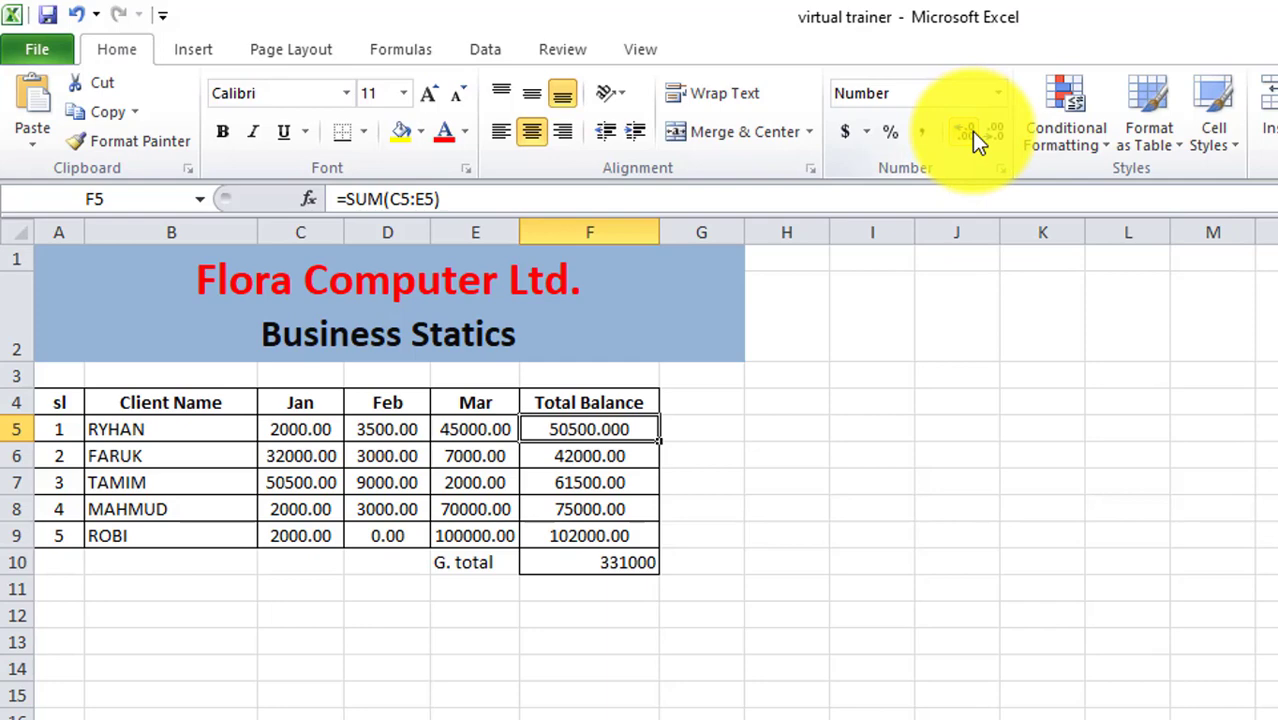
{"action": "left_click", "coordinate": [971, 131]}
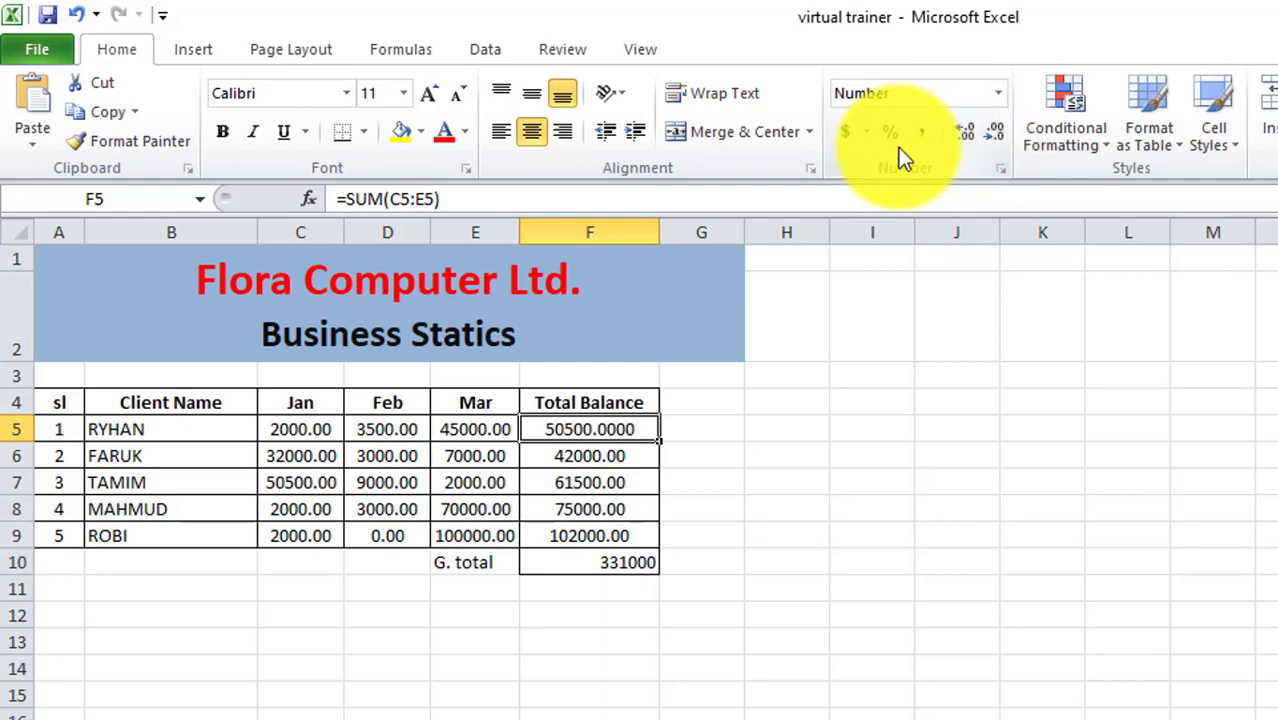
{"action": "left_click", "coordinate": [990, 133]}
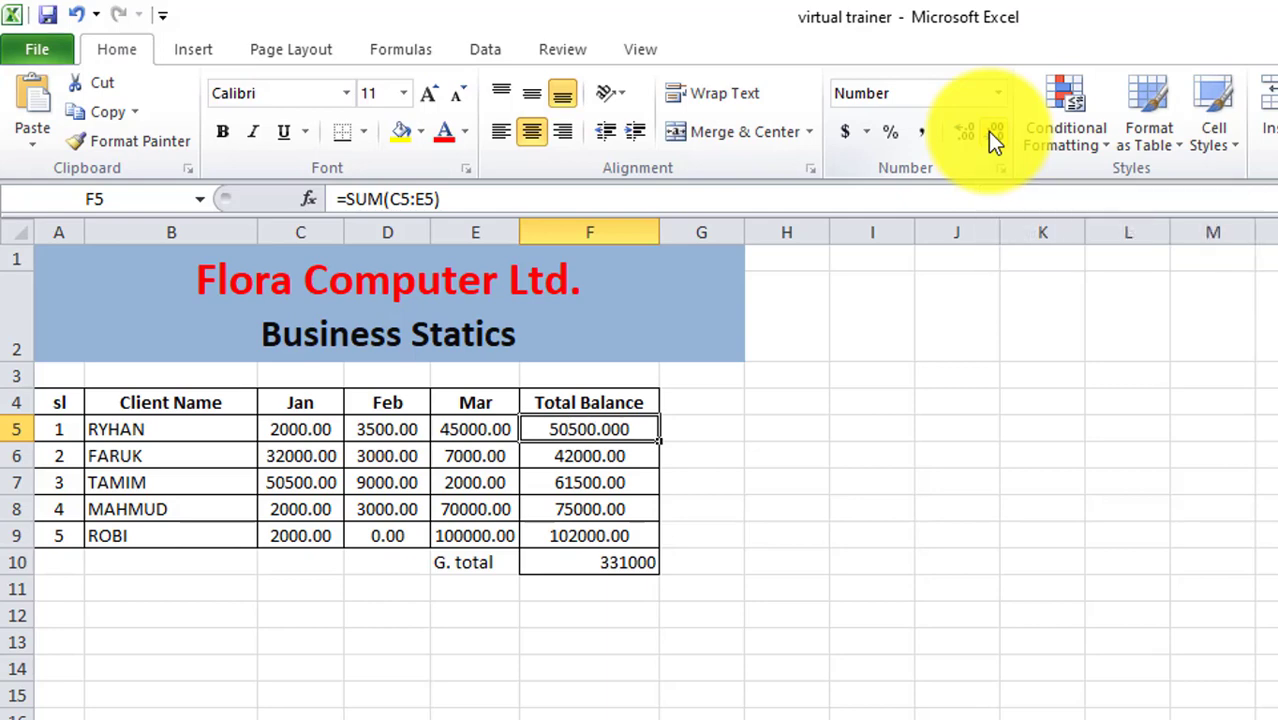
{"action": "left_click", "coordinate": [987, 131]}
{"action": "left_click", "coordinate": [616, 482]}
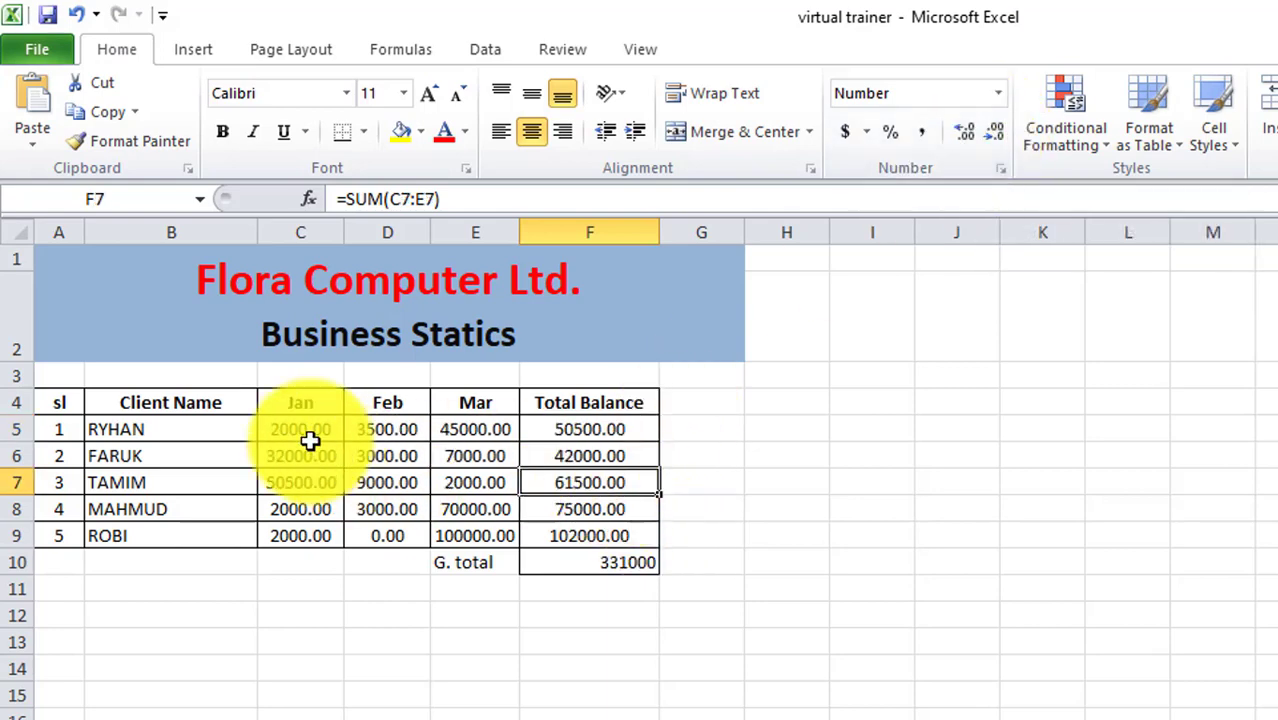
Reduce the amounts and balances in C5:F9 to one decimal place, and restore two decimal places.
{"action": "left_click_drag", "start_coordinate": [311, 432], "coordinate": [626, 527]}
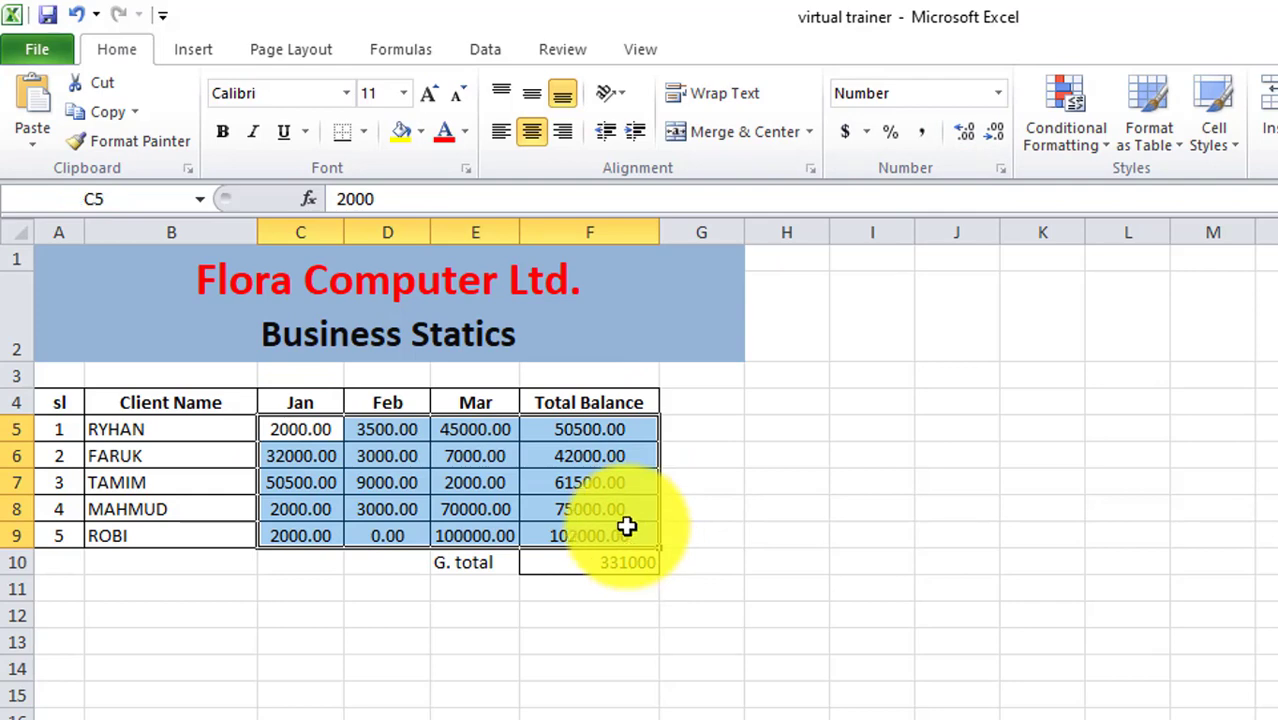
{"action": "left_click", "coordinate": [999, 138]}
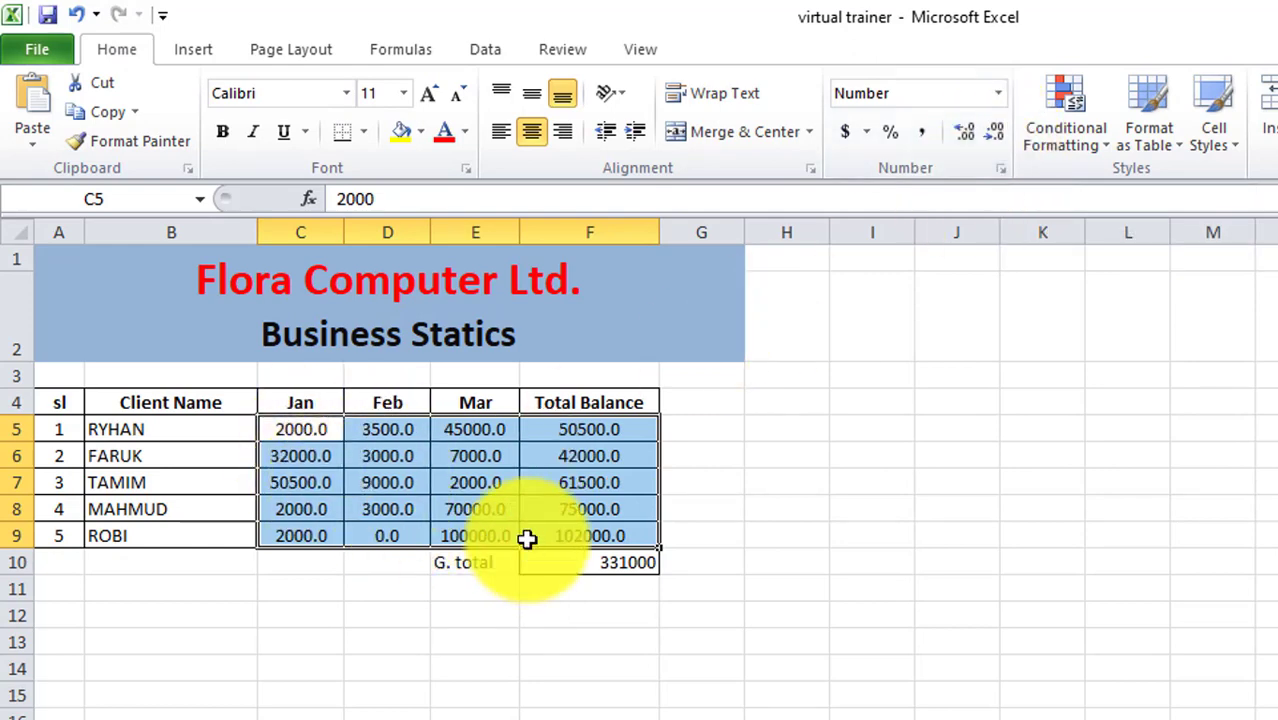
{"action": "left_click", "coordinate": [967, 127]}
{"action": "left_click", "coordinate": [813, 640]}
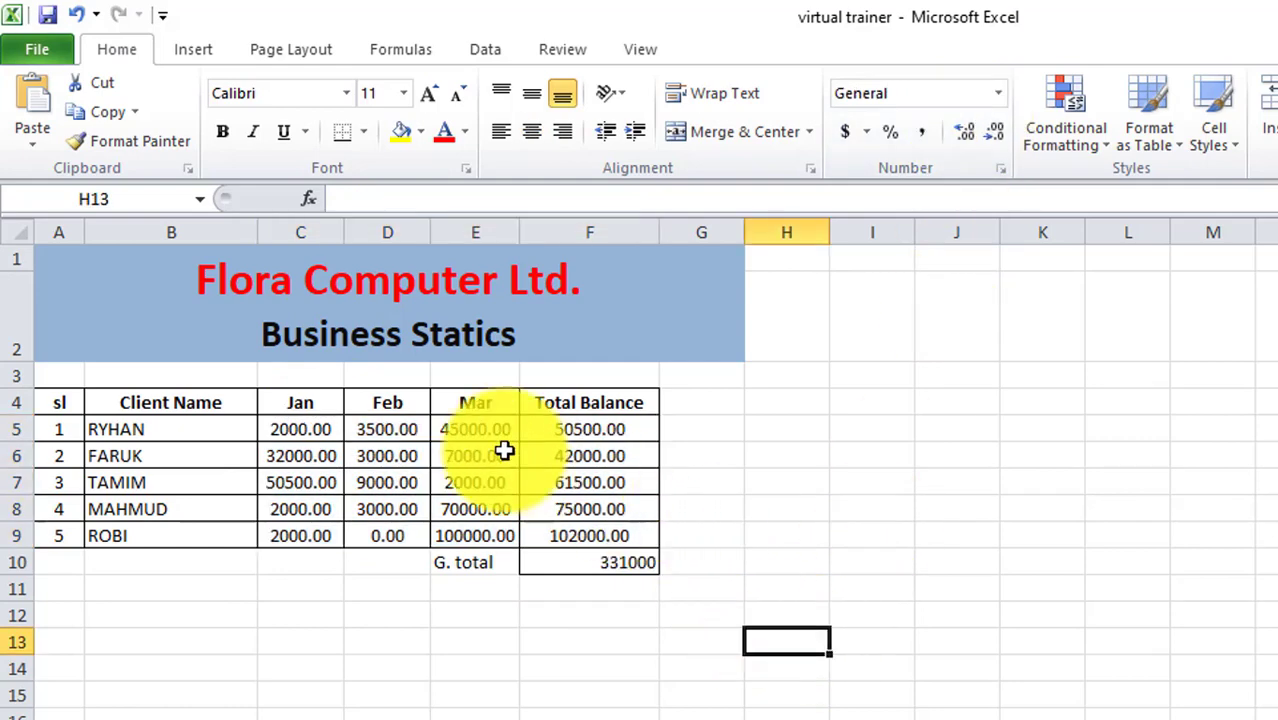
Apply the Currency format to the amounts in C5:F9, and compare the January amounts' display with their underlying values.
{"action": "left_click_drag", "start_coordinate": [280, 428], "coordinate": [623, 538]}
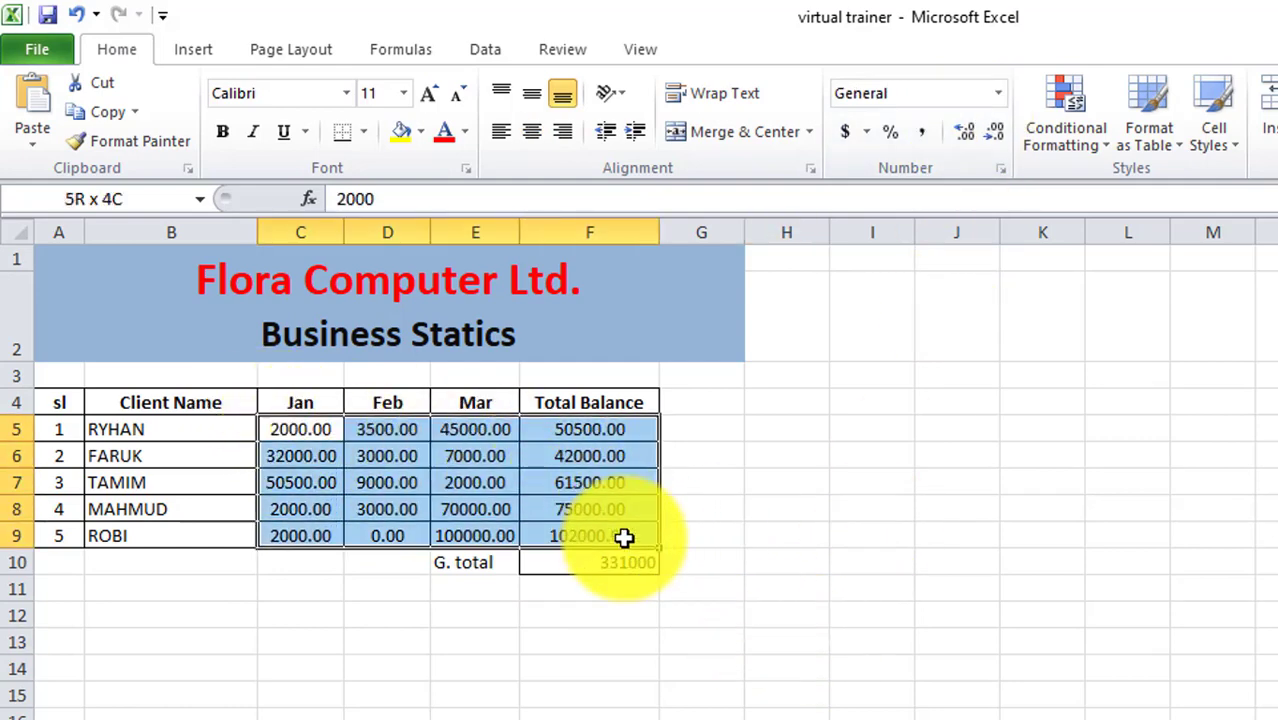
{"action": "left_click", "coordinate": [997, 93]}
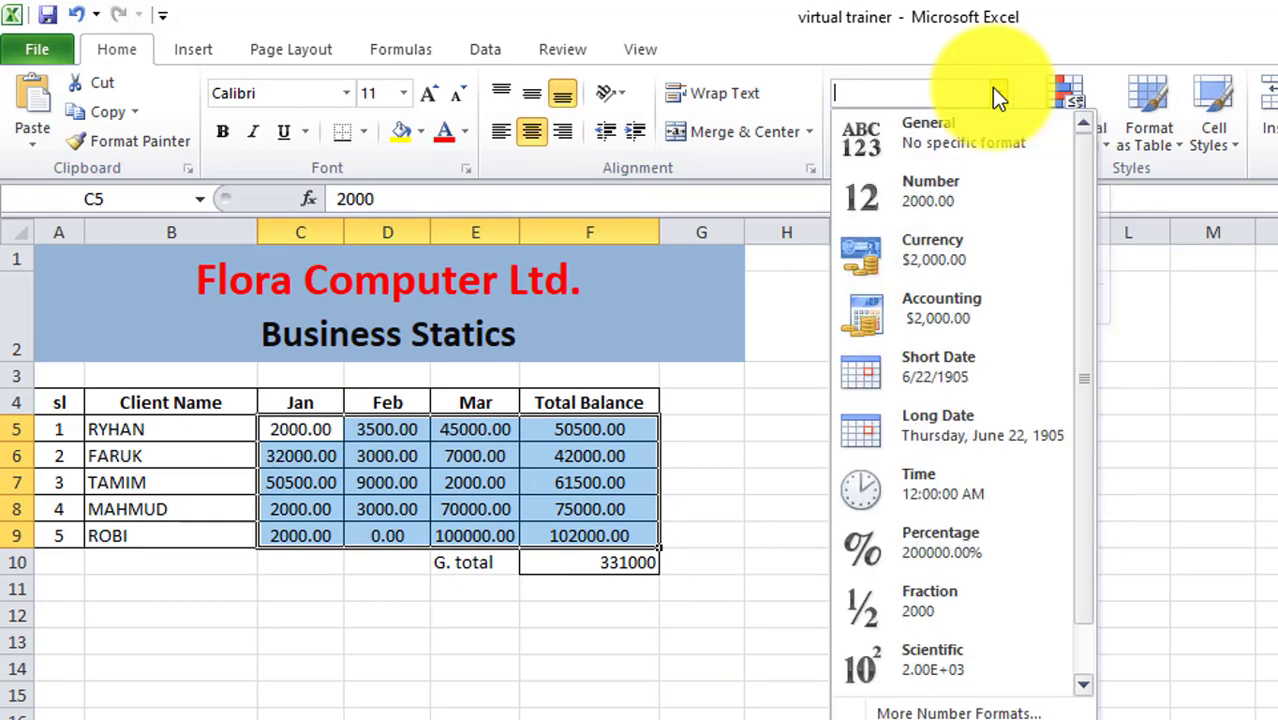
{"action": "left_click", "coordinate": [915, 259]}
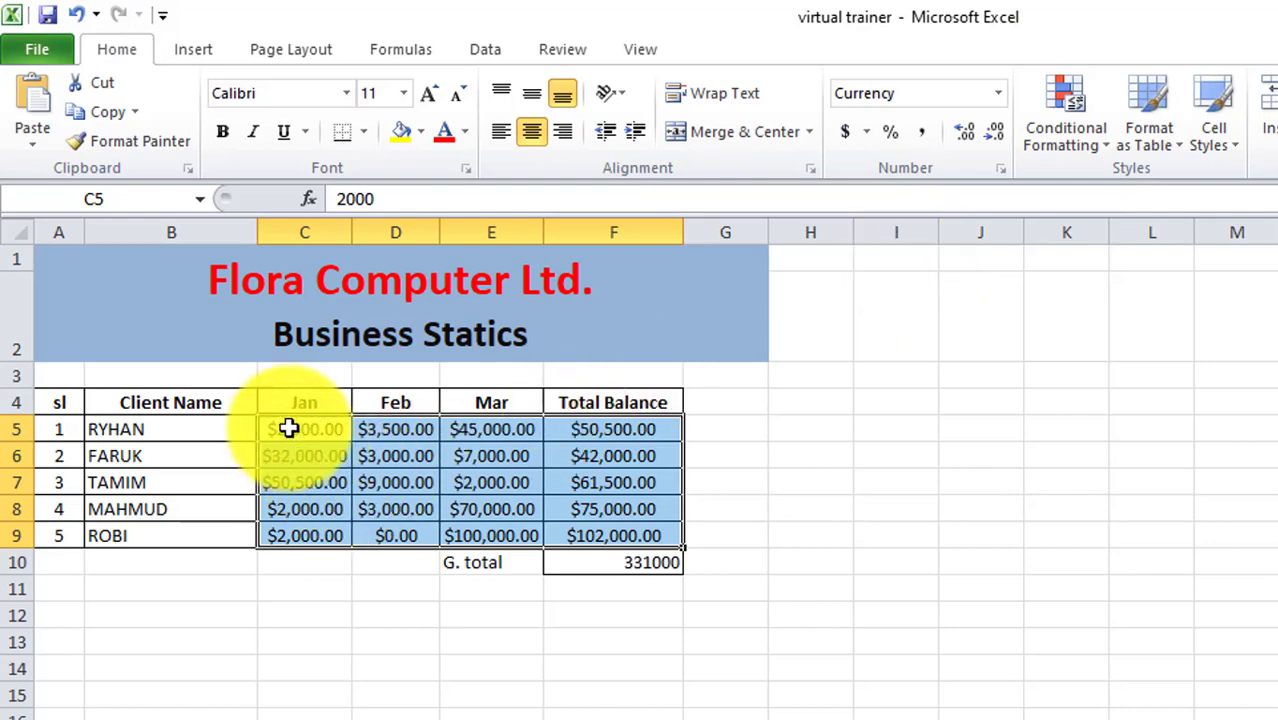
{"action": "left_click", "coordinate": [291, 429]}
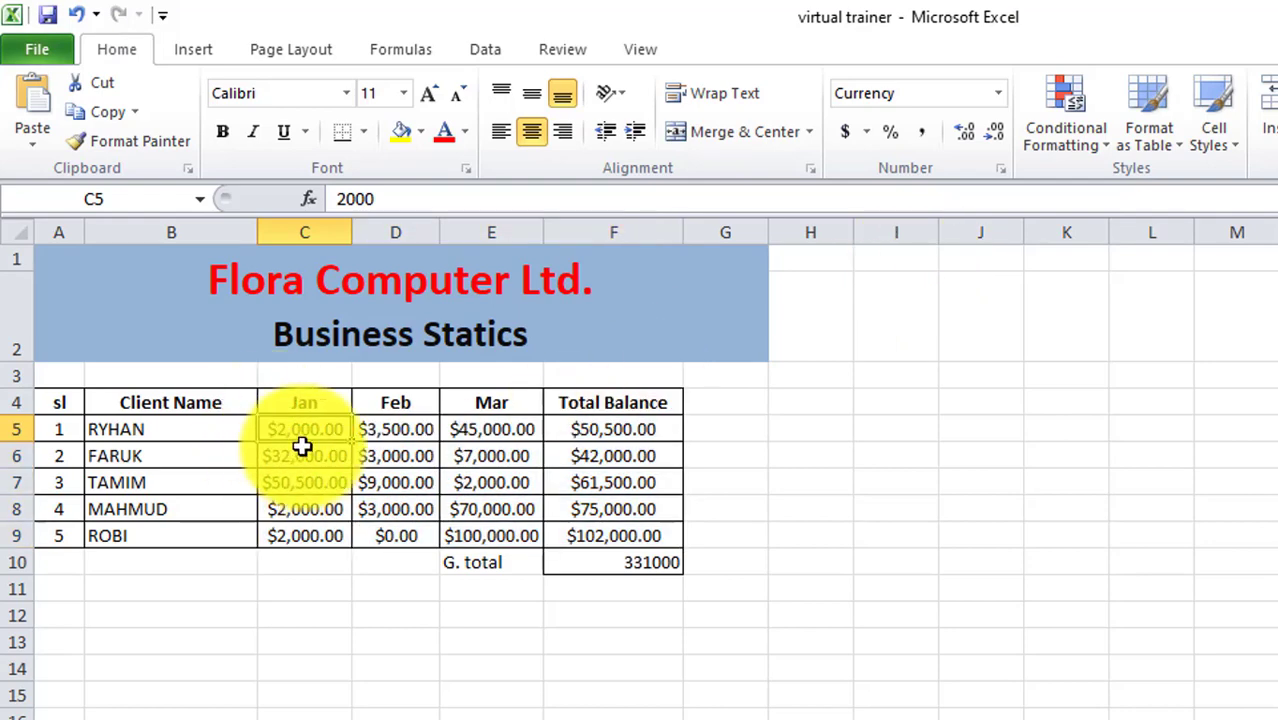
{"action": "left_click", "coordinate": [283, 450]}
{"action": "left_click", "coordinate": [282, 430]}
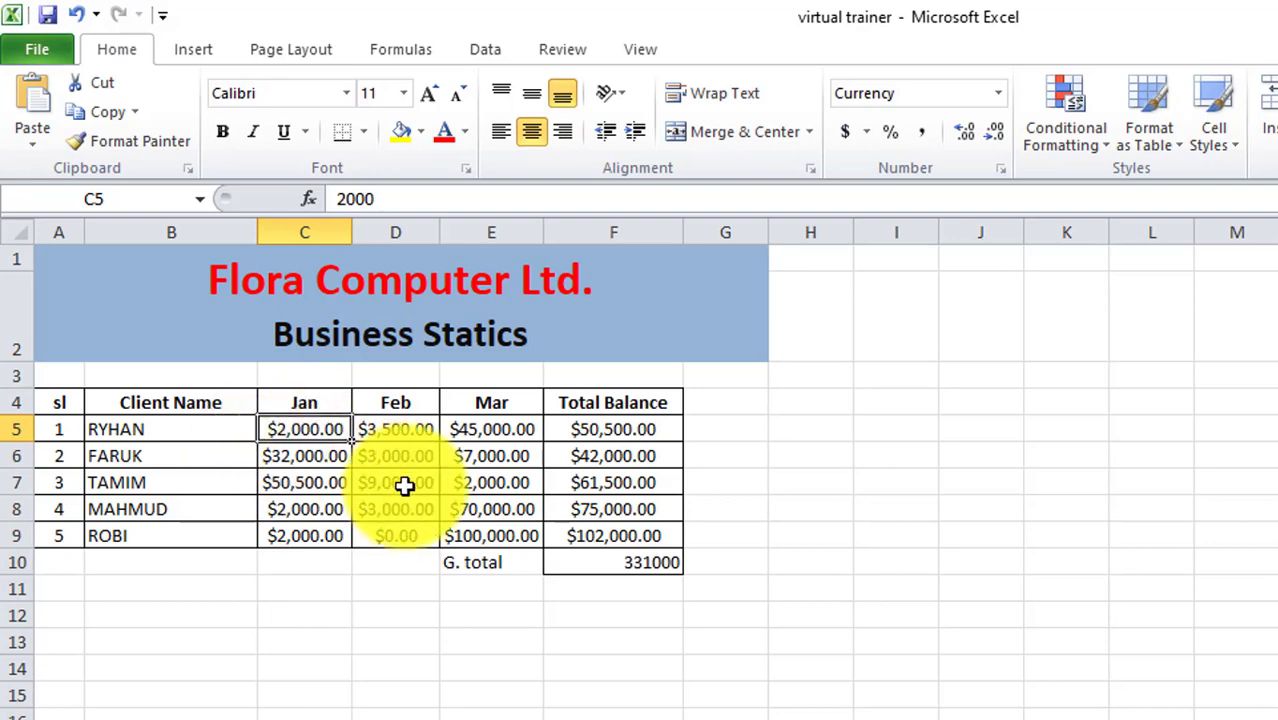
Apply the Euro (€ 123) accounting format to C5:F9, and switch the amounts to the dollar accounting format.
{"action": "left_click_drag", "start_coordinate": [296, 430], "coordinate": [640, 533]}
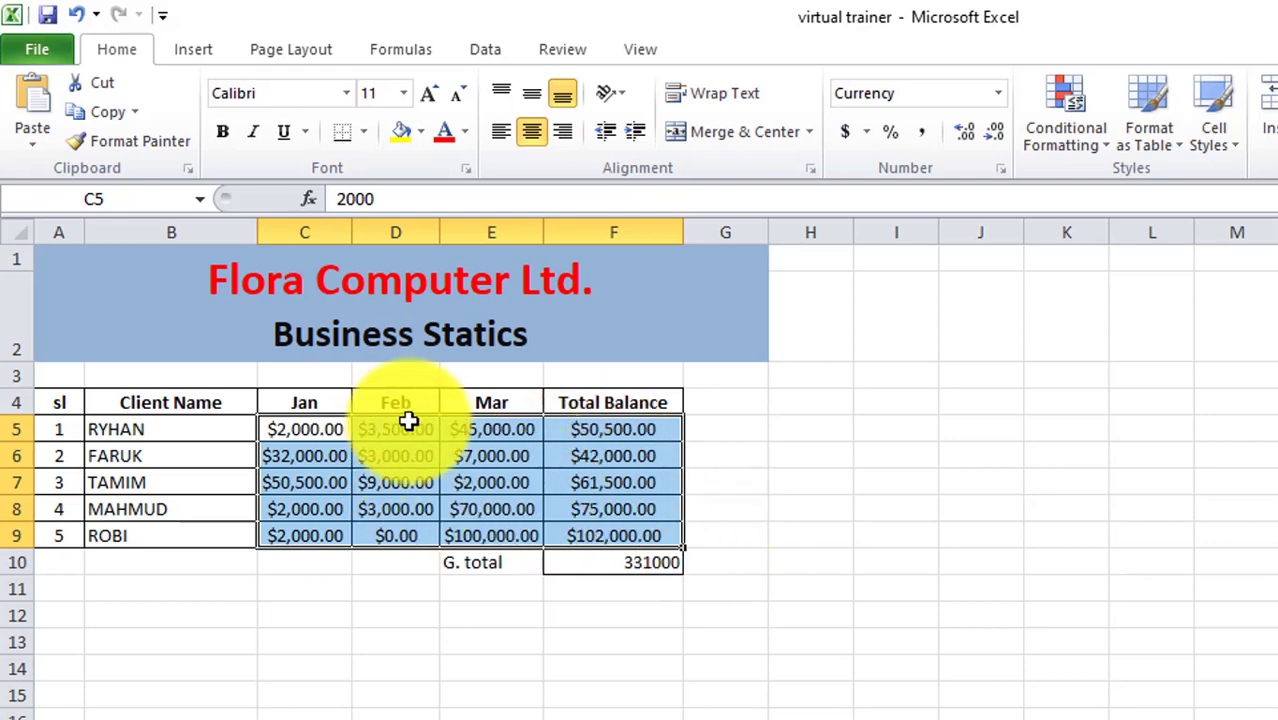
{"action": "left_click", "coordinate": [866, 137]}
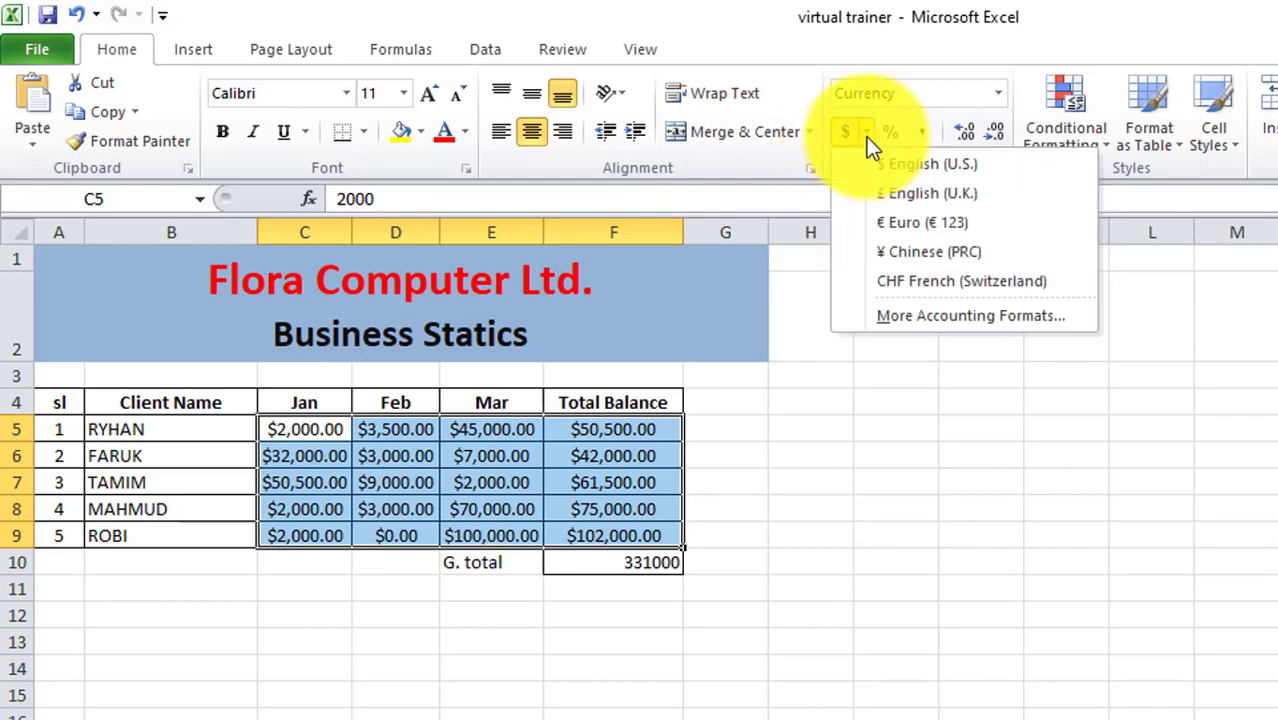
{"action": "left_click", "coordinate": [915, 224]}
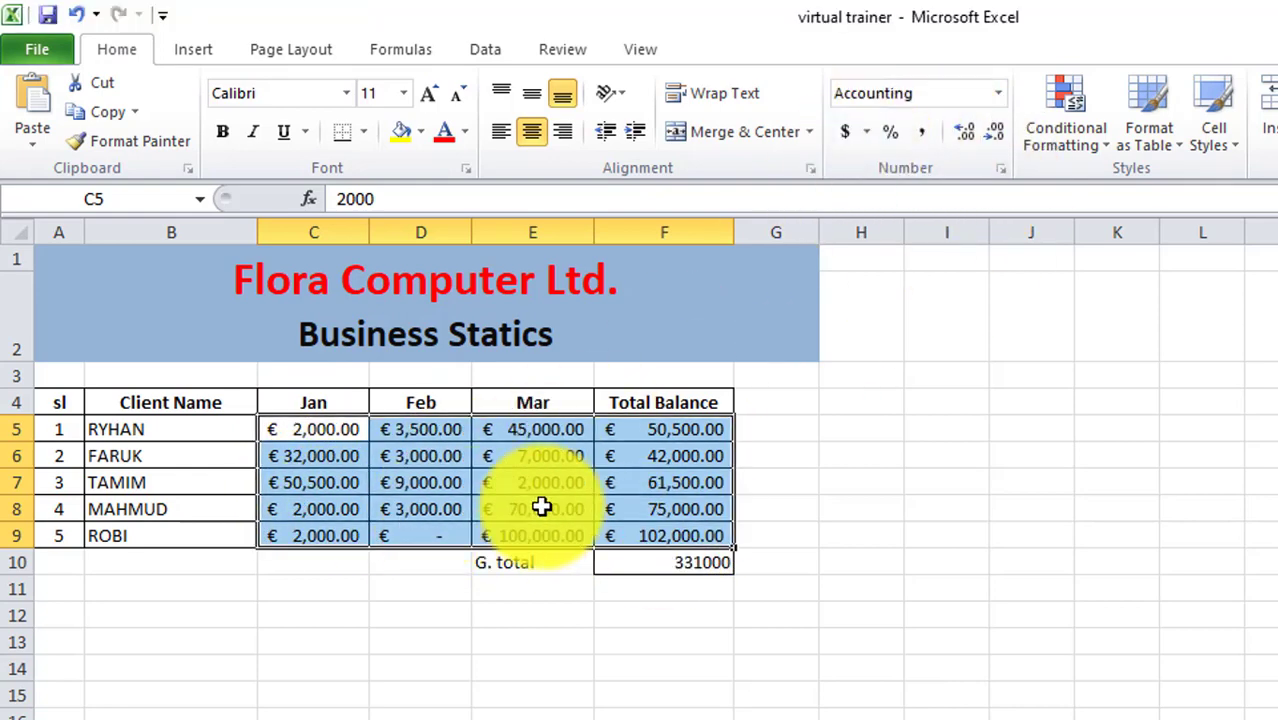
{"action": "left_click", "coordinate": [857, 135]}
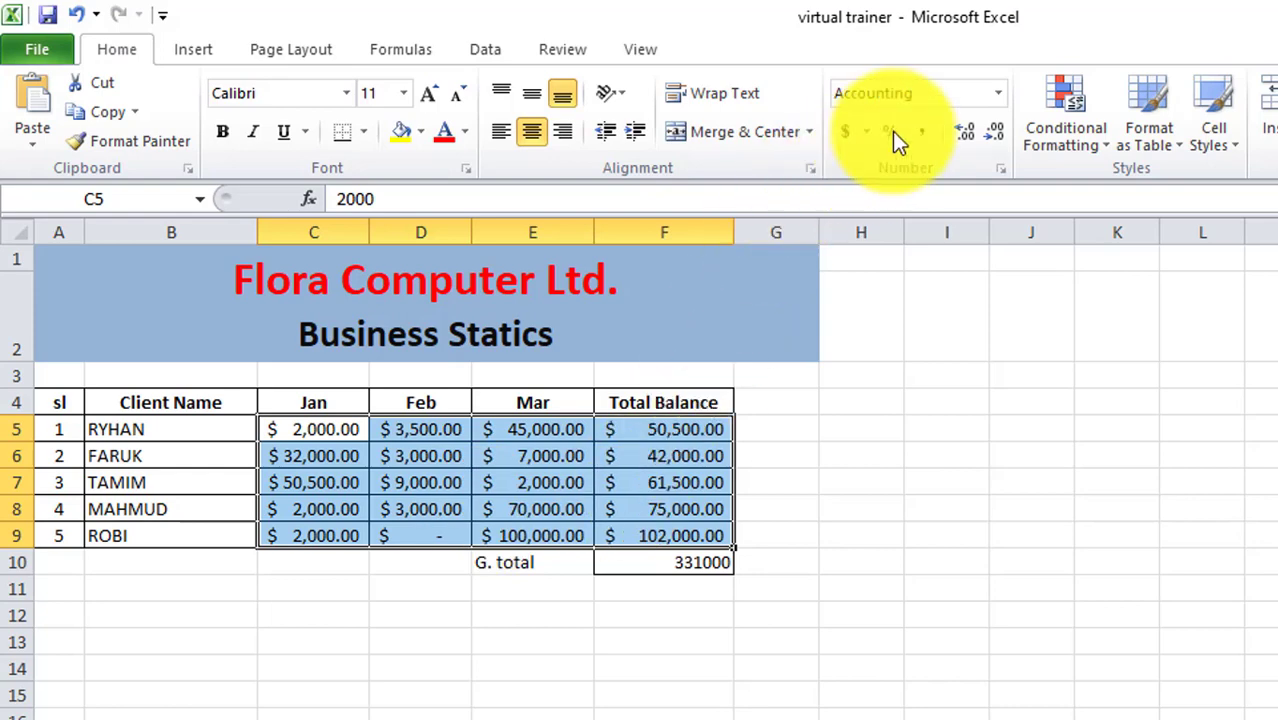
{"action": "left_click", "coordinate": [924, 93]}
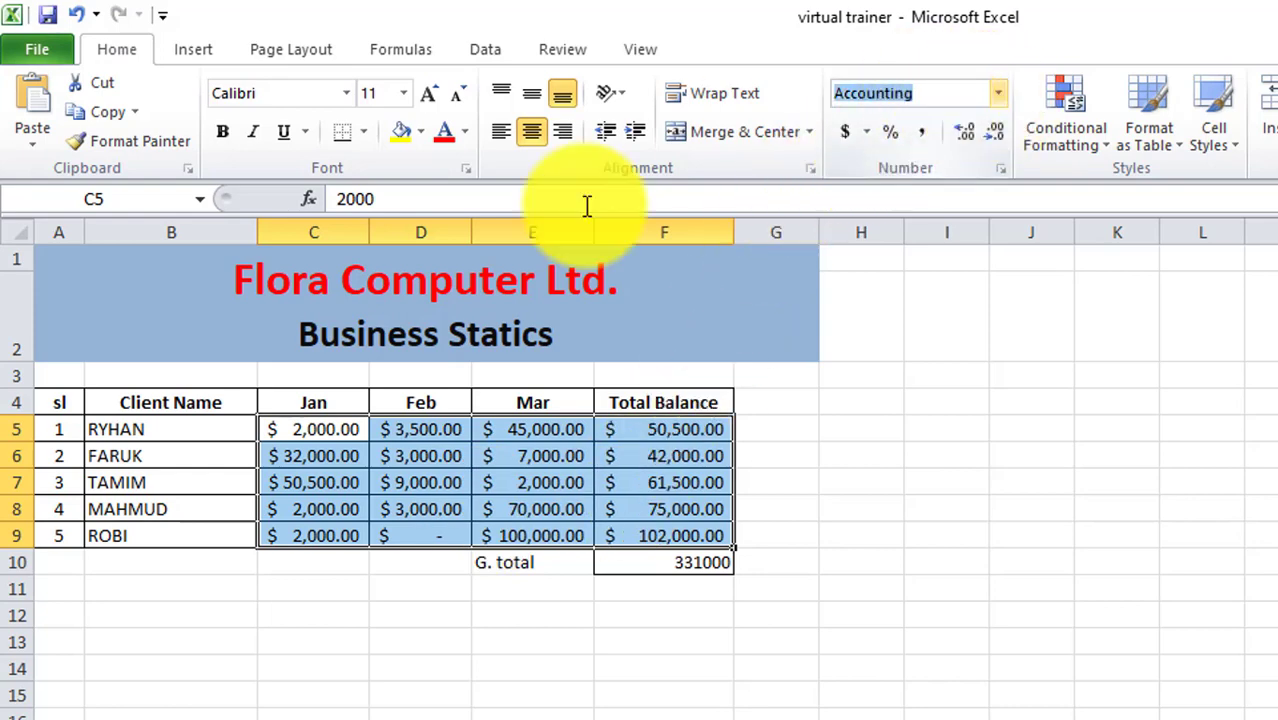
{"action": "left_click", "coordinate": [798, 535]}
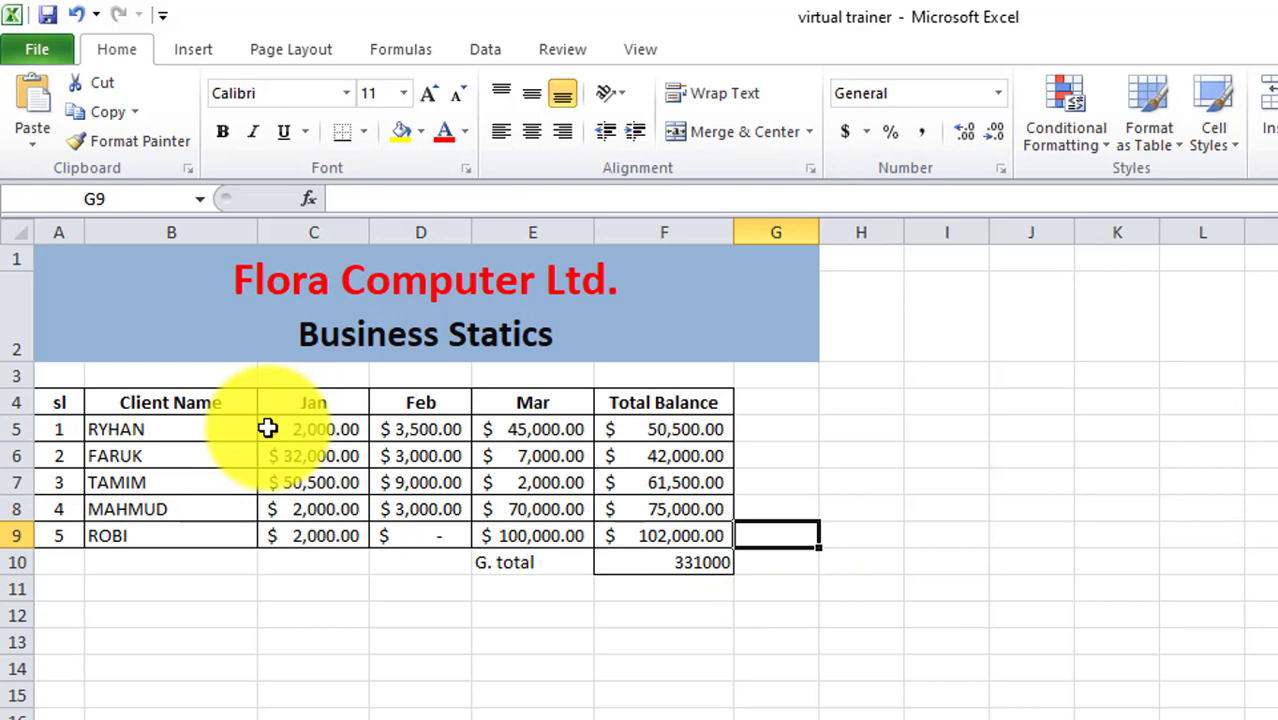
Change the amounts in C5:F9 to the Currency format for comparison, and set them back to Accounting.
{"action": "left_click_drag", "start_coordinate": [268, 429], "coordinate": [707, 535]}
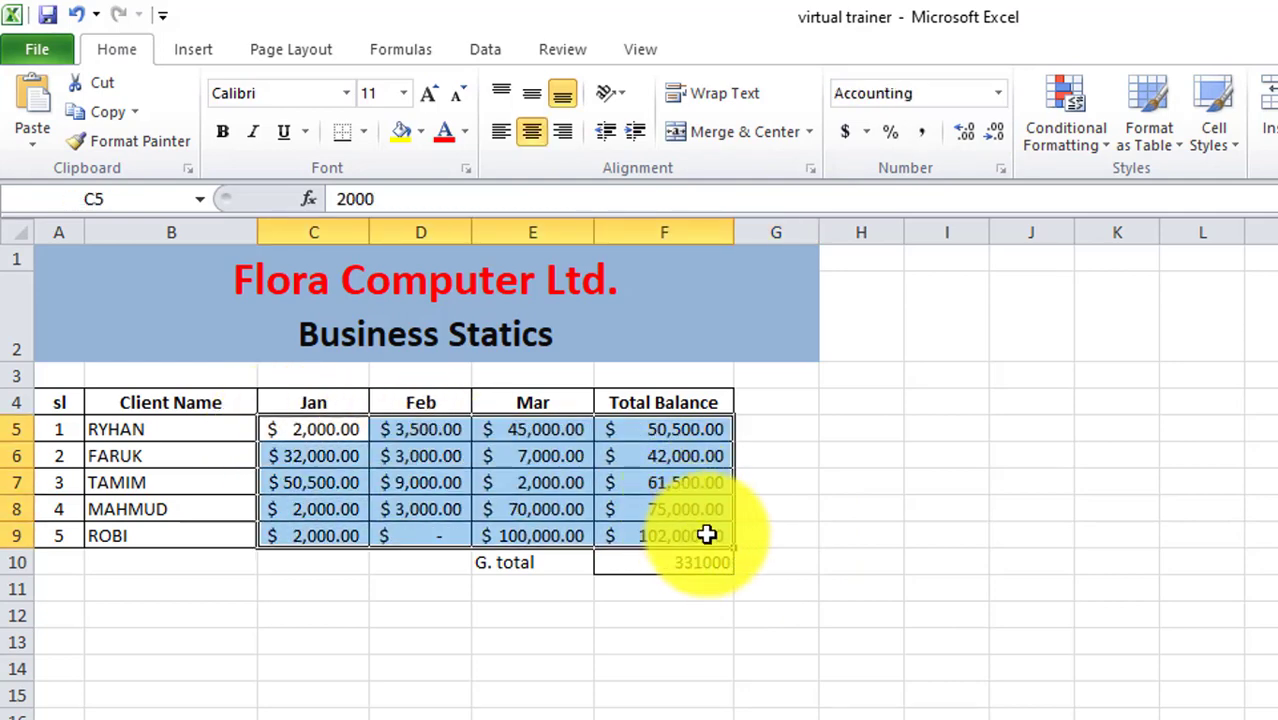
{"action": "left_click", "coordinate": [998, 95]}
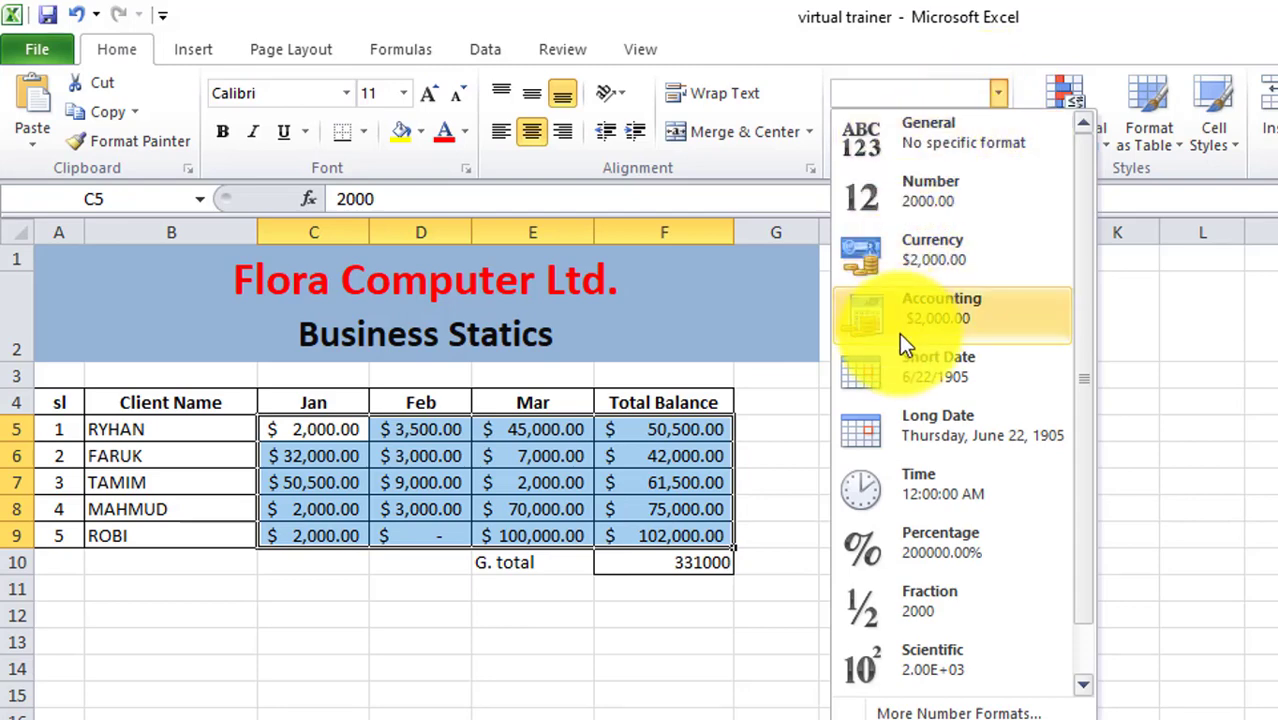
{"action": "left_click", "coordinate": [945, 275]}
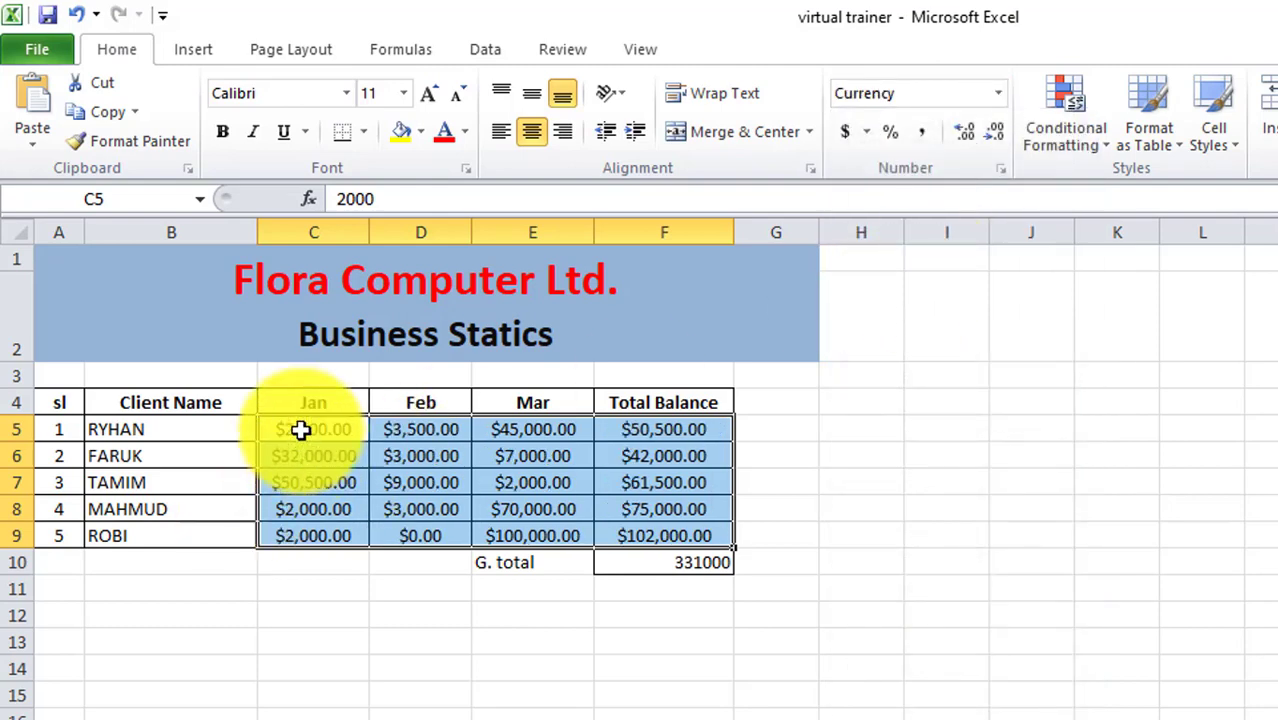
{"action": "left_click", "coordinate": [997, 94]}
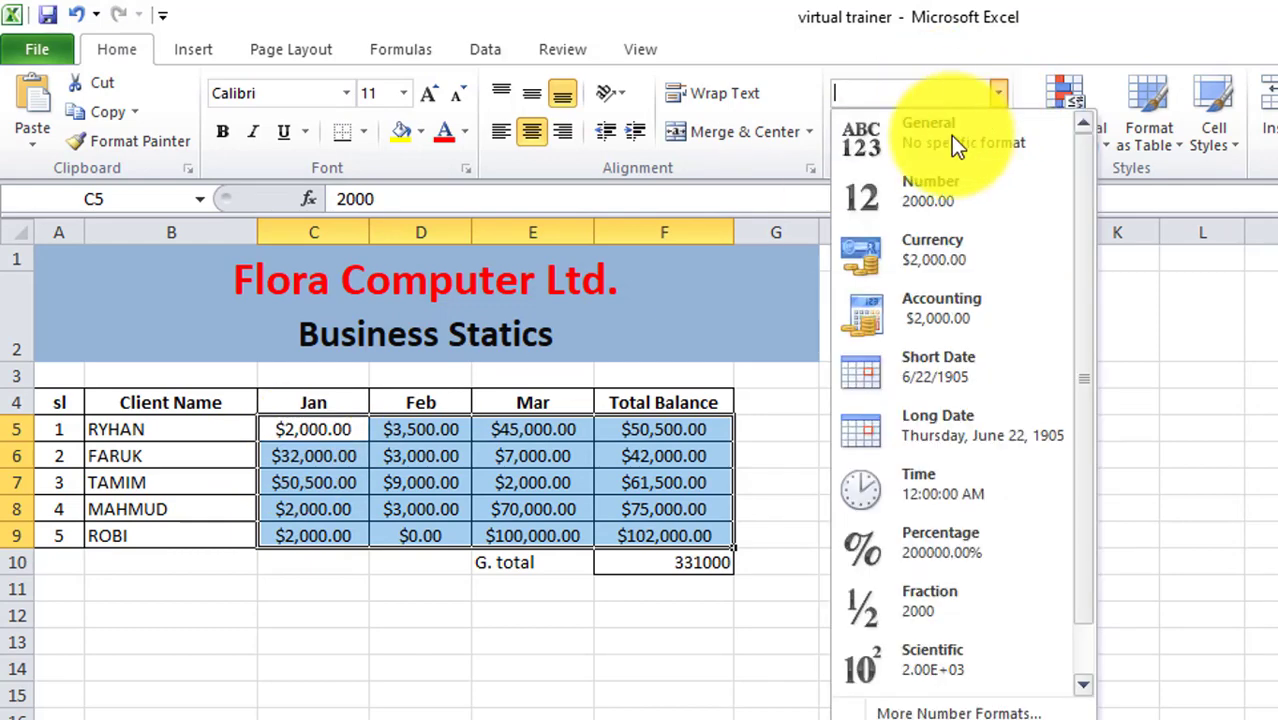
{"action": "left_click", "coordinate": [934, 318]}
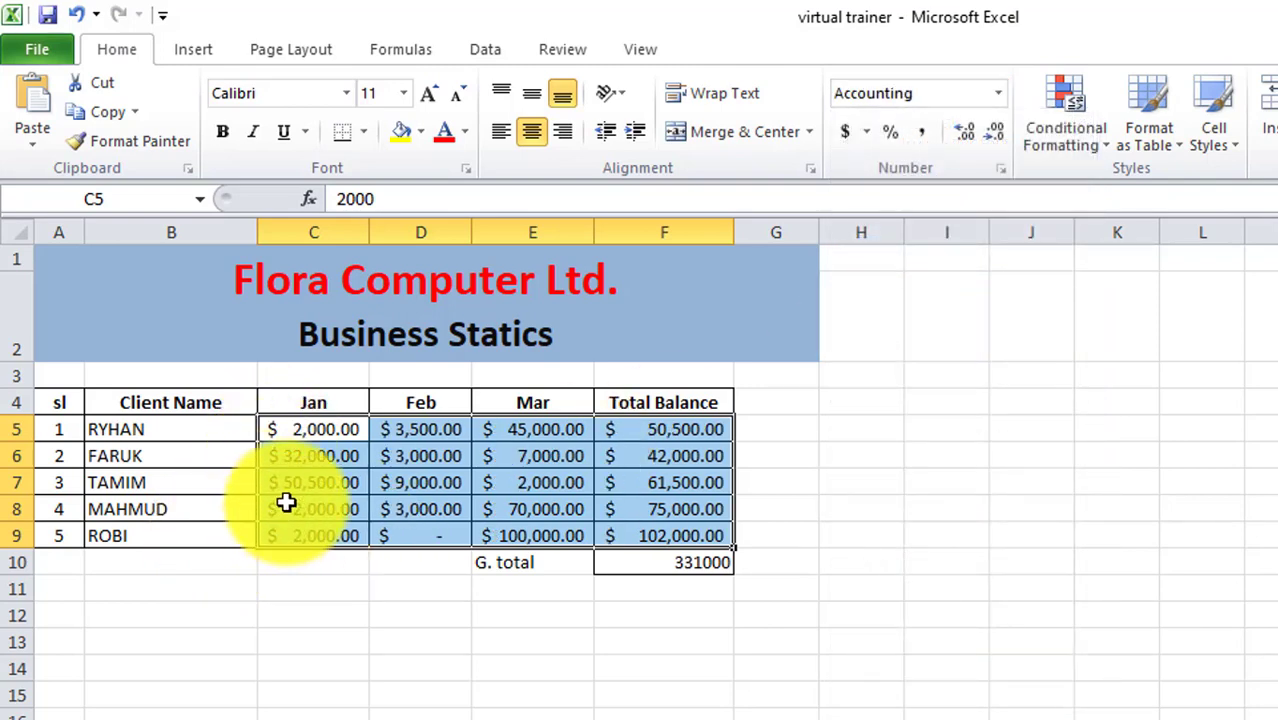
Enter the date 15-nov-2020 in cell B13 below the table.
{"action": "left_click", "coordinate": [999, 93]}
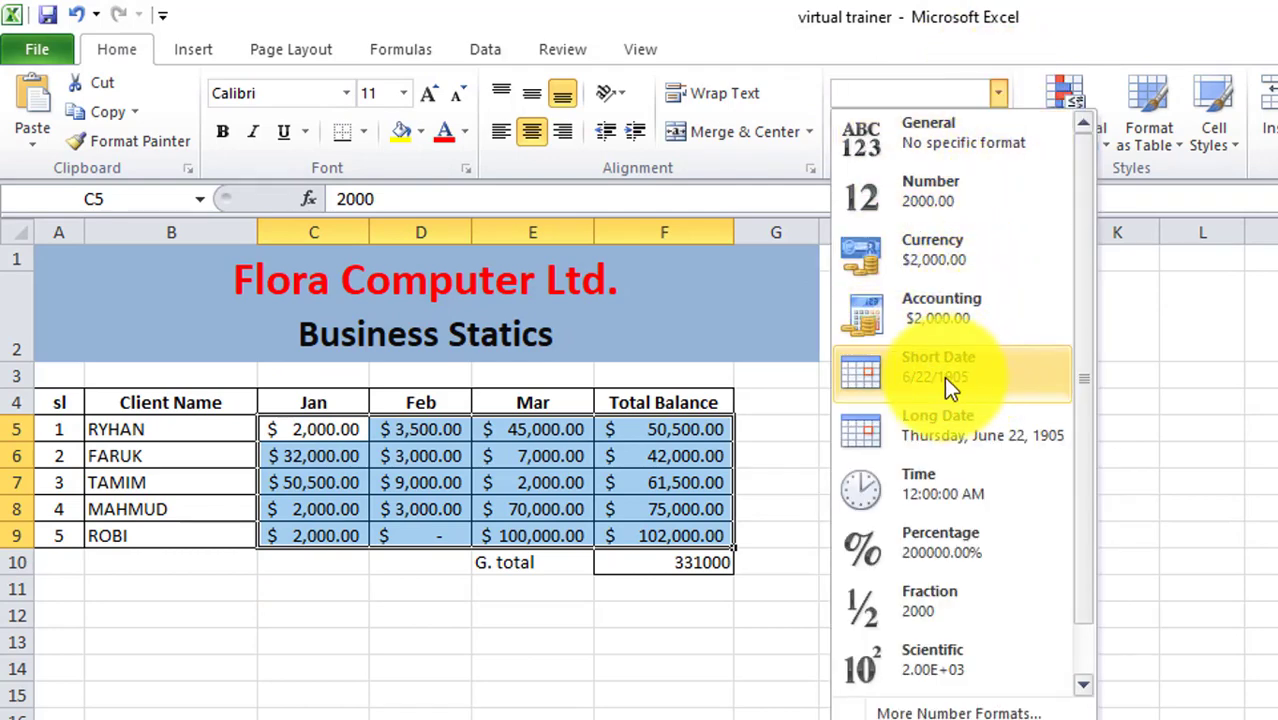
{"action": "left_click", "coordinate": [168, 641]}
{"action": "left_click", "coordinate": [290, 662]}
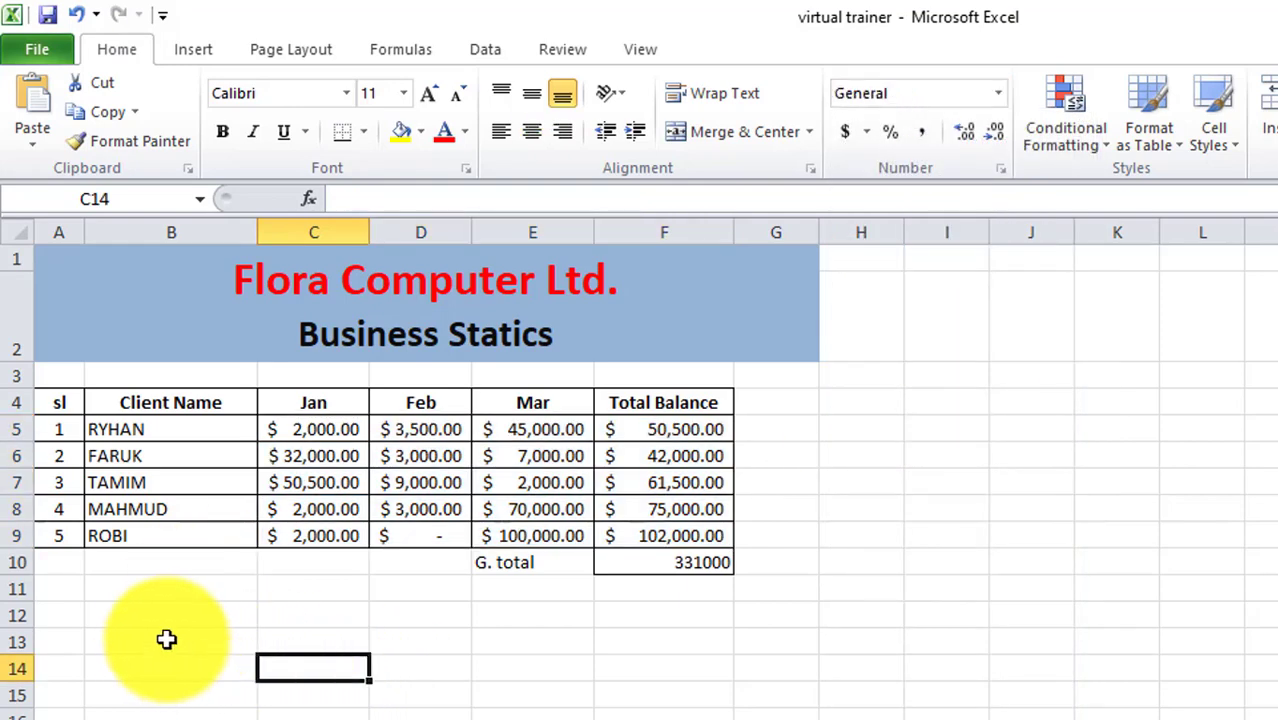
{"action": "left_click", "coordinate": [166, 640]}
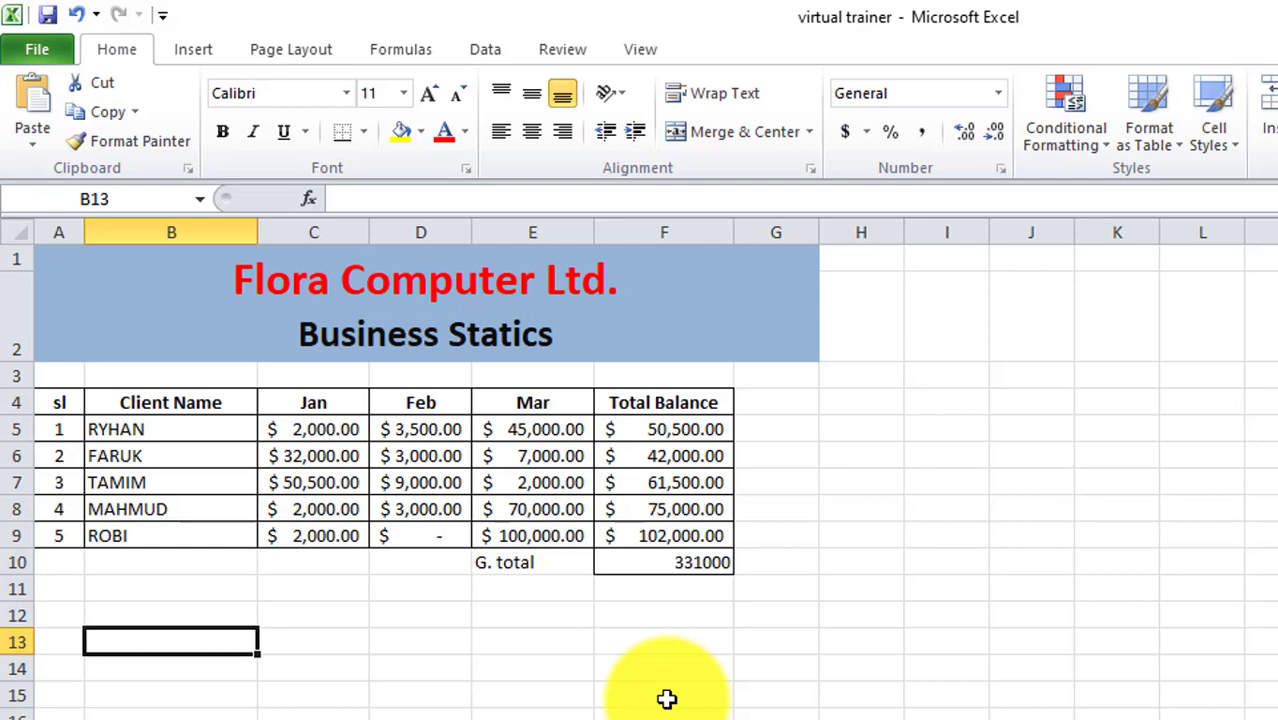
{"action": "type", "text": "15-nov-2020"}
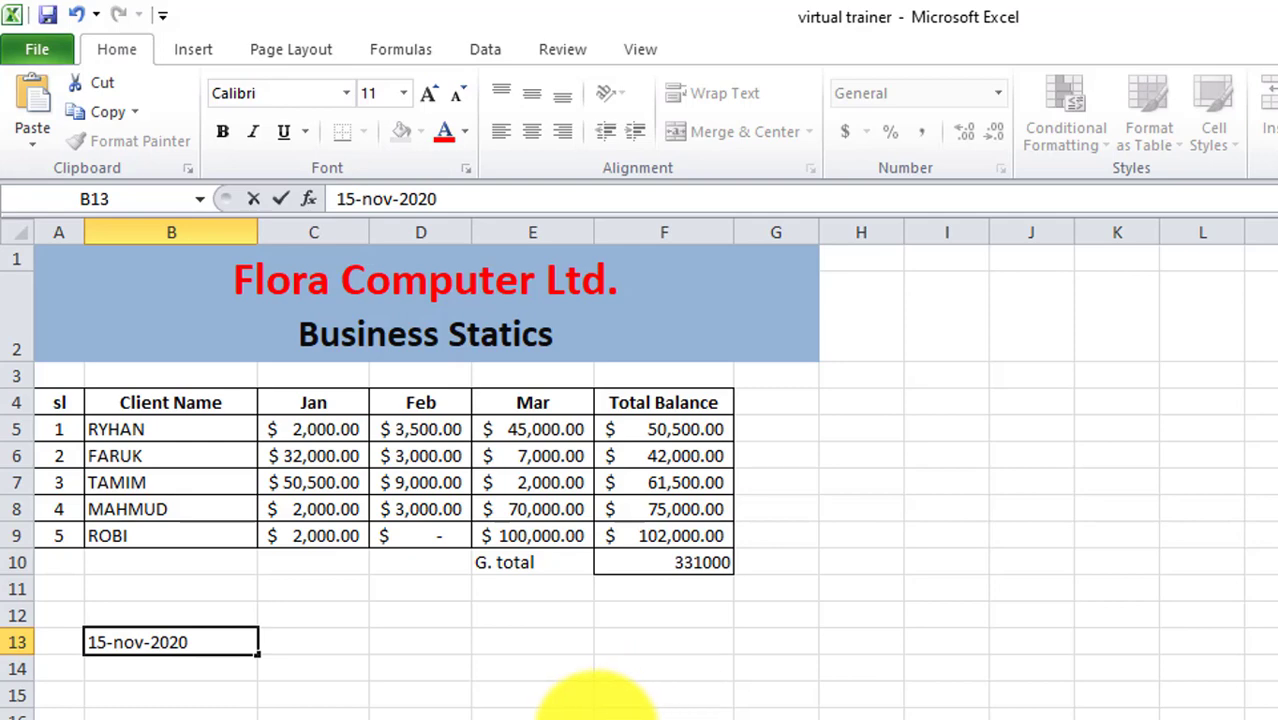
{"action": "left_click", "coordinate": [421, 716]}
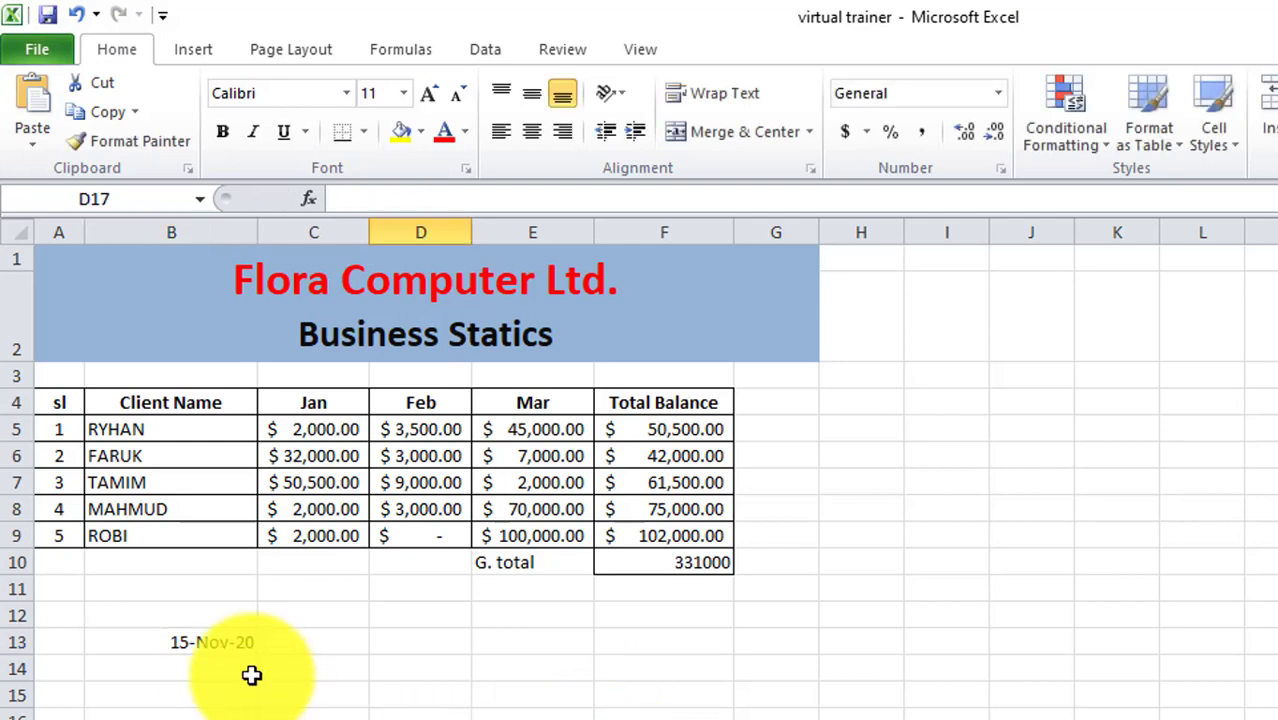
Examine the date in B13, comparing its cell display with the month, day and year parts of the underlying value.
{"action": "left_click", "coordinate": [218, 636]}
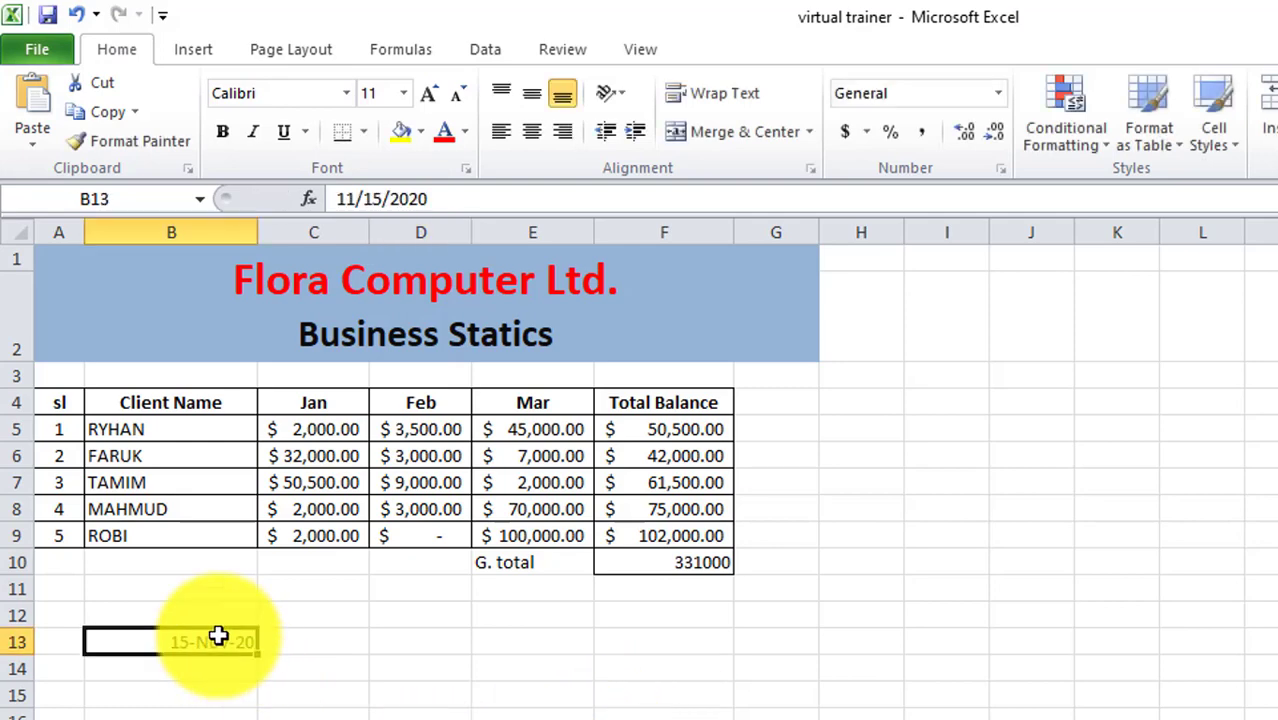
{"action": "left_click", "coordinate": [275, 718]}
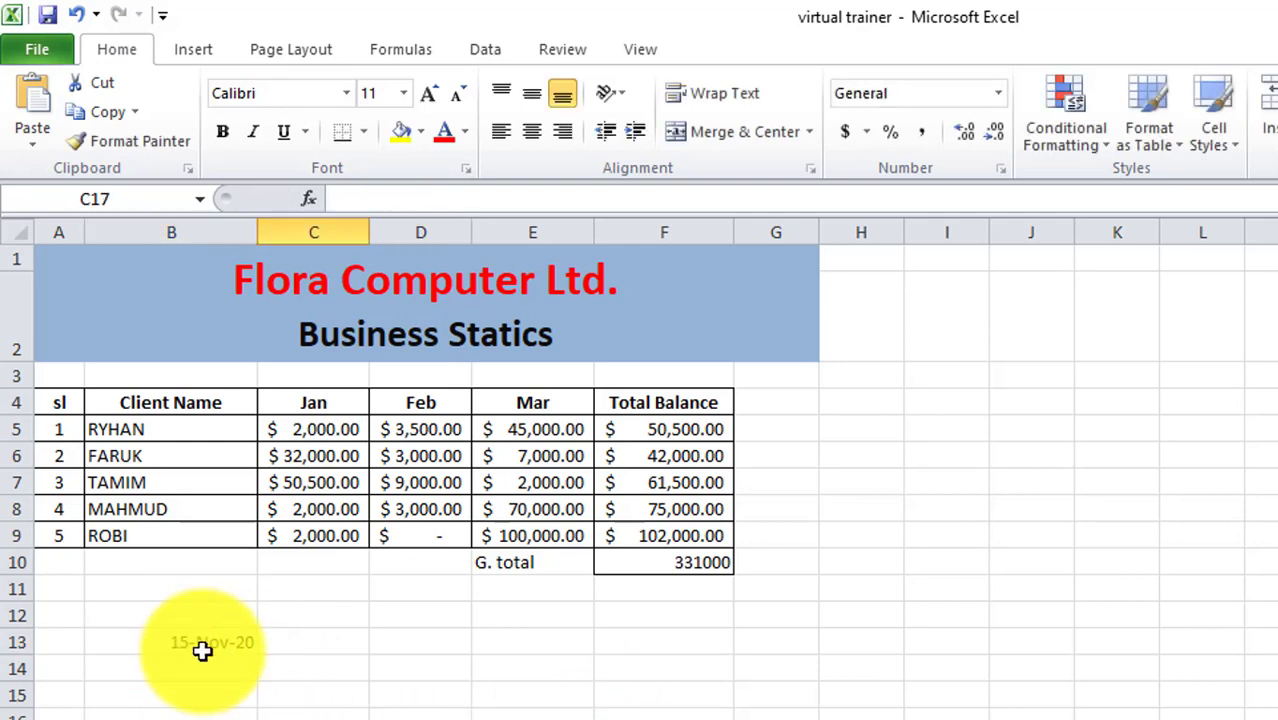
{"action": "left_click", "coordinate": [189, 647]}
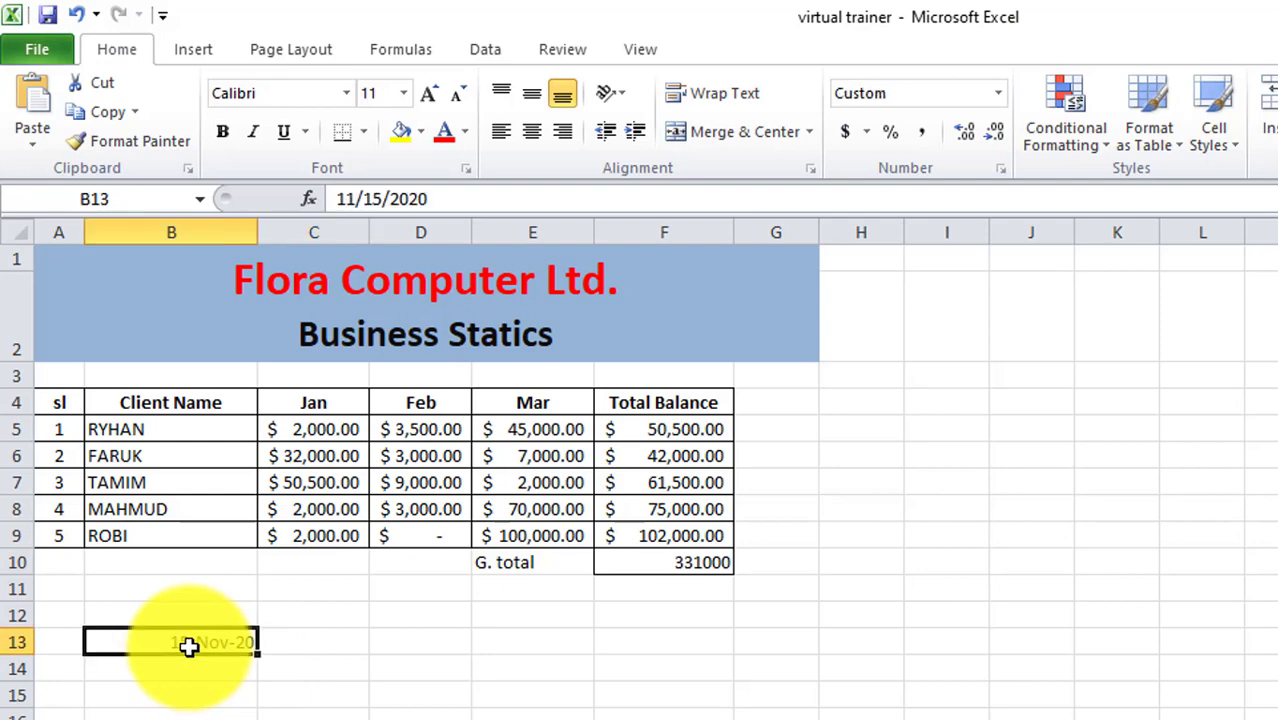
{"action": "left_click", "coordinate": [364, 196]}
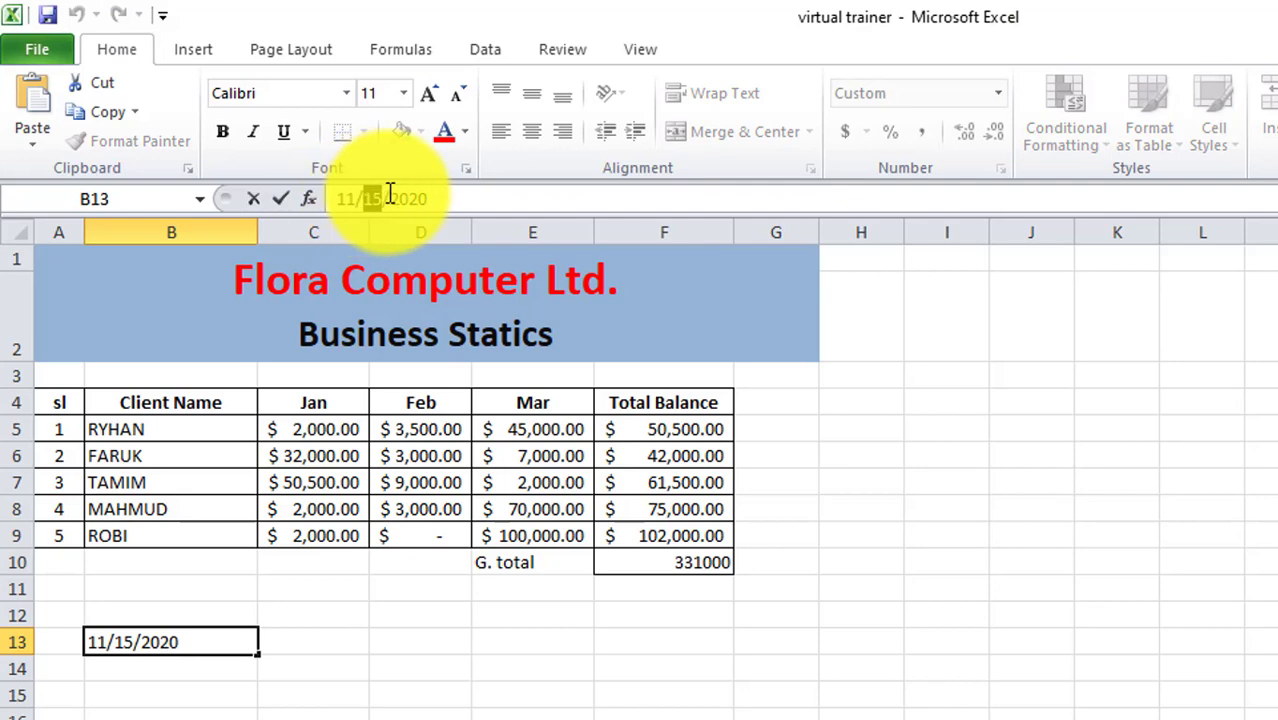
{"action": "left_click_drag", "start_coordinate": [390, 196], "coordinate": [441, 194]}
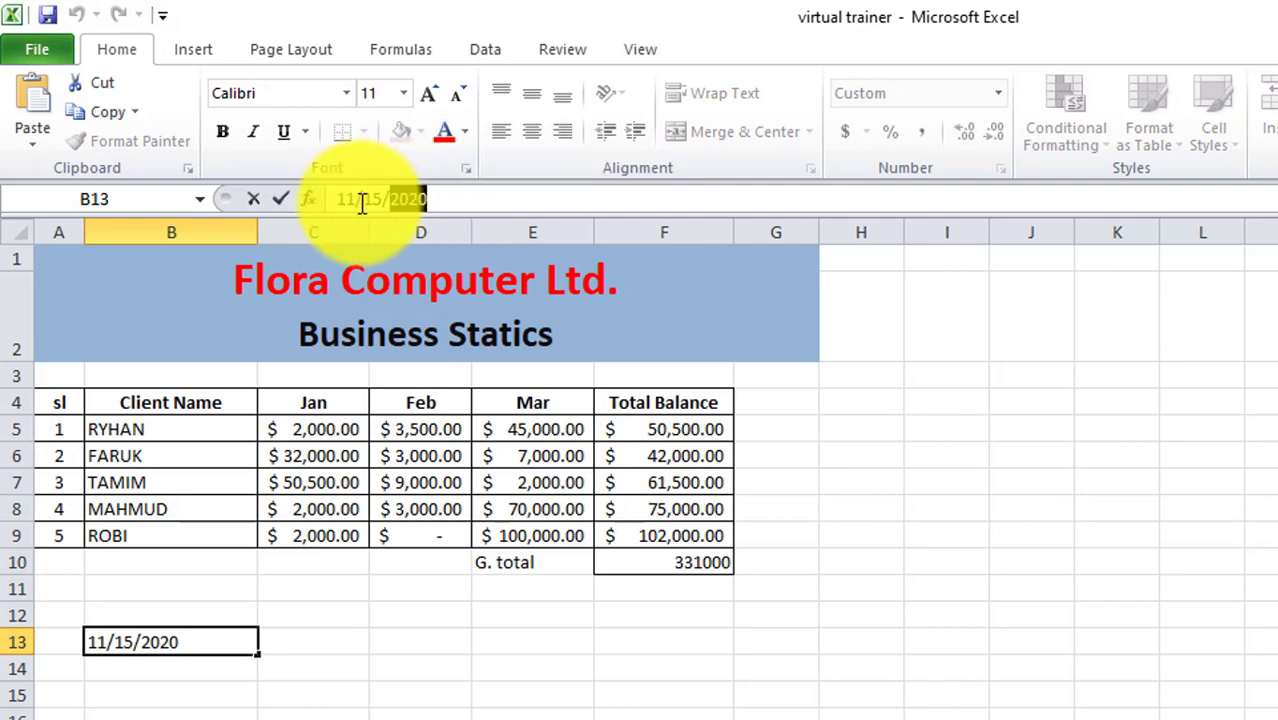
{"action": "left_click_drag", "start_coordinate": [337, 199], "coordinate": [421, 199]}
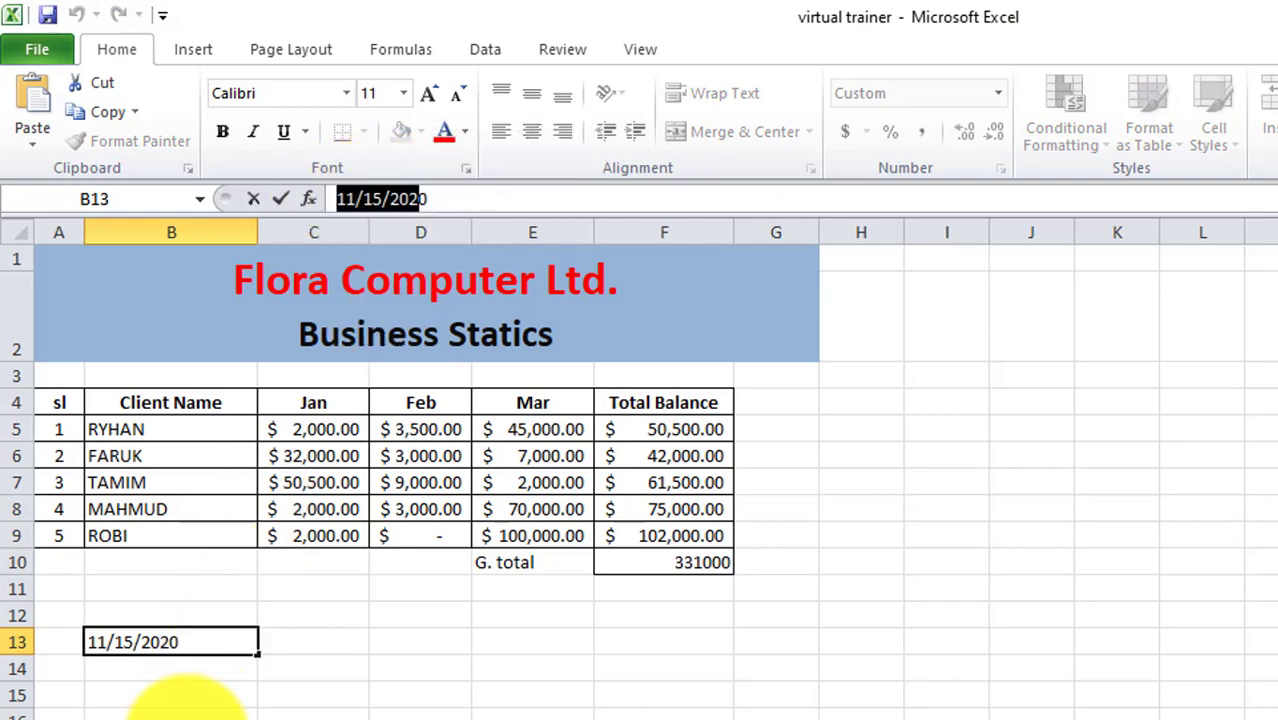
{"action": "left_click", "coordinate": [190, 719]}
{"action": "left_click", "coordinate": [226, 642]}
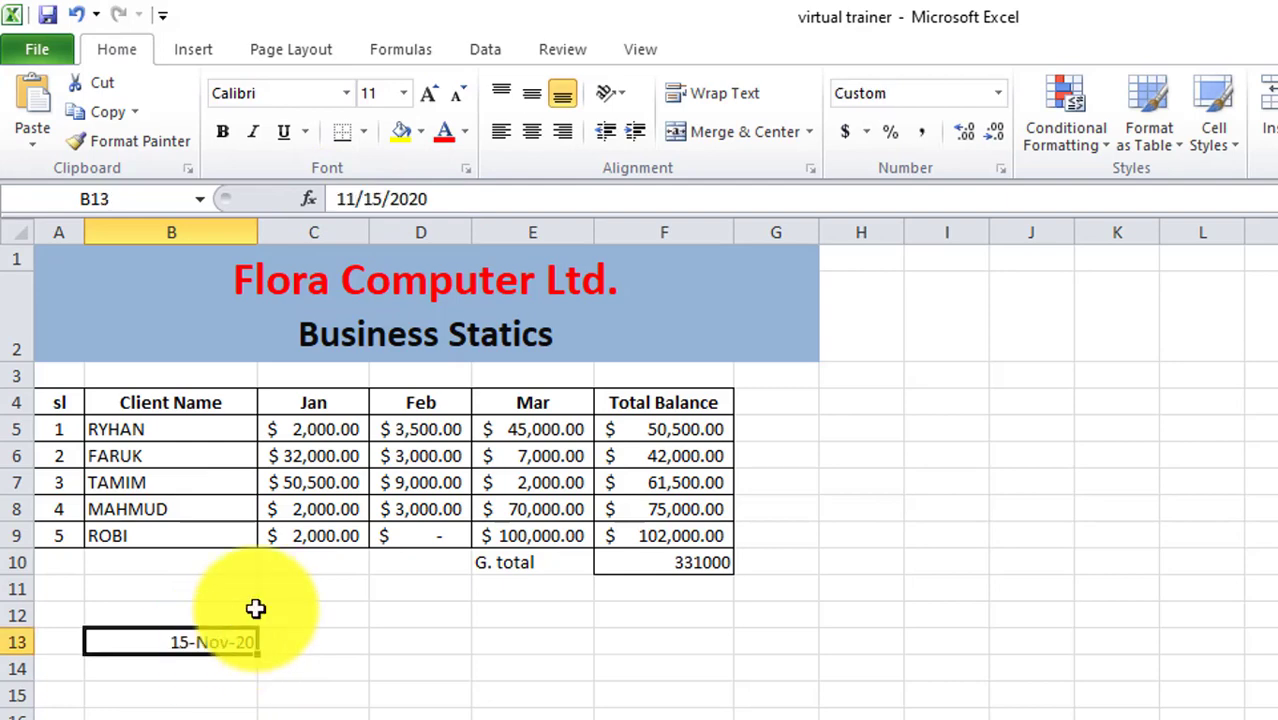
{"action": "left_click_drag", "start_coordinate": [443, 198], "coordinate": [338, 200]}
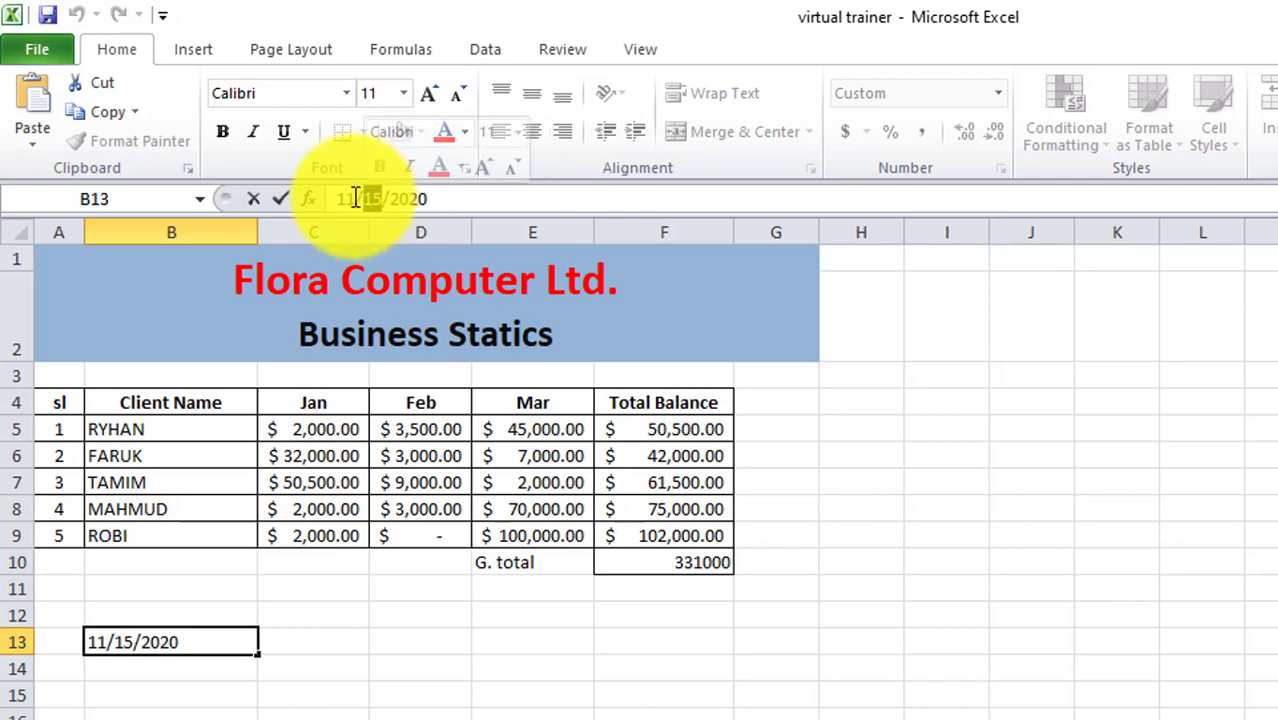
{"action": "double_click", "coordinate": [343, 198]}
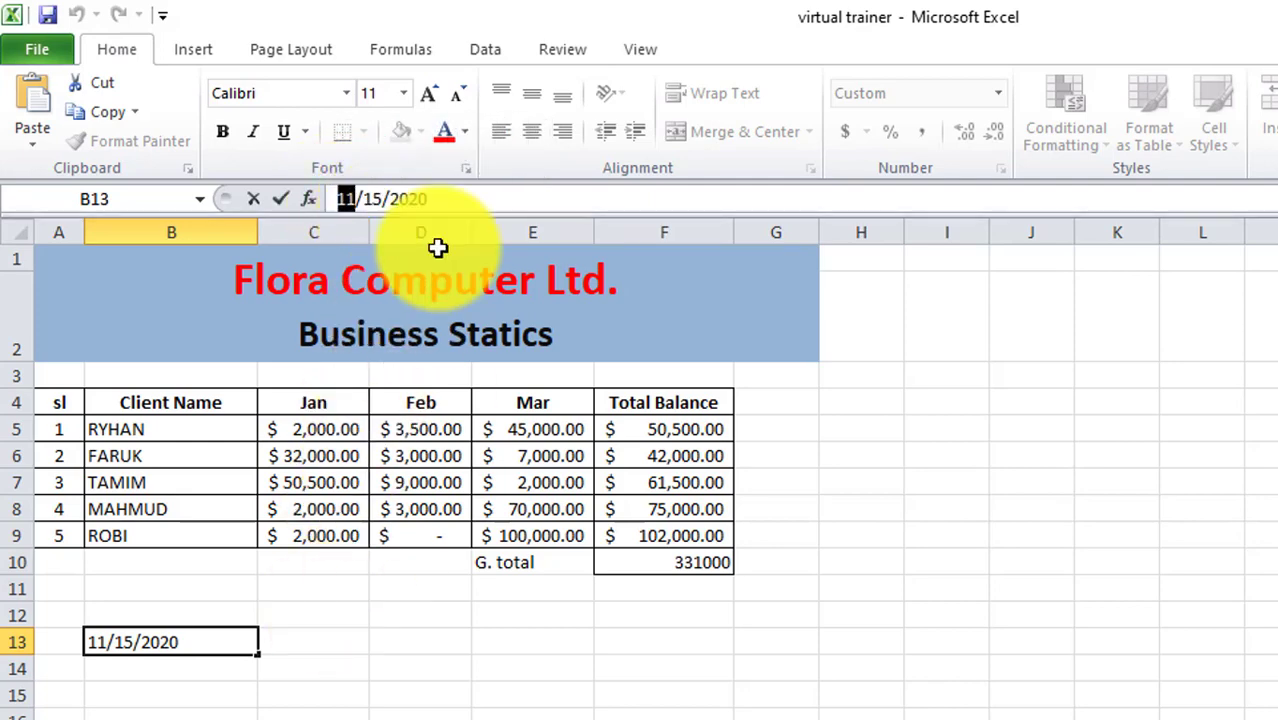
{"action": "left_click_drag", "start_coordinate": [384, 199], "coordinate": [459, 208]}
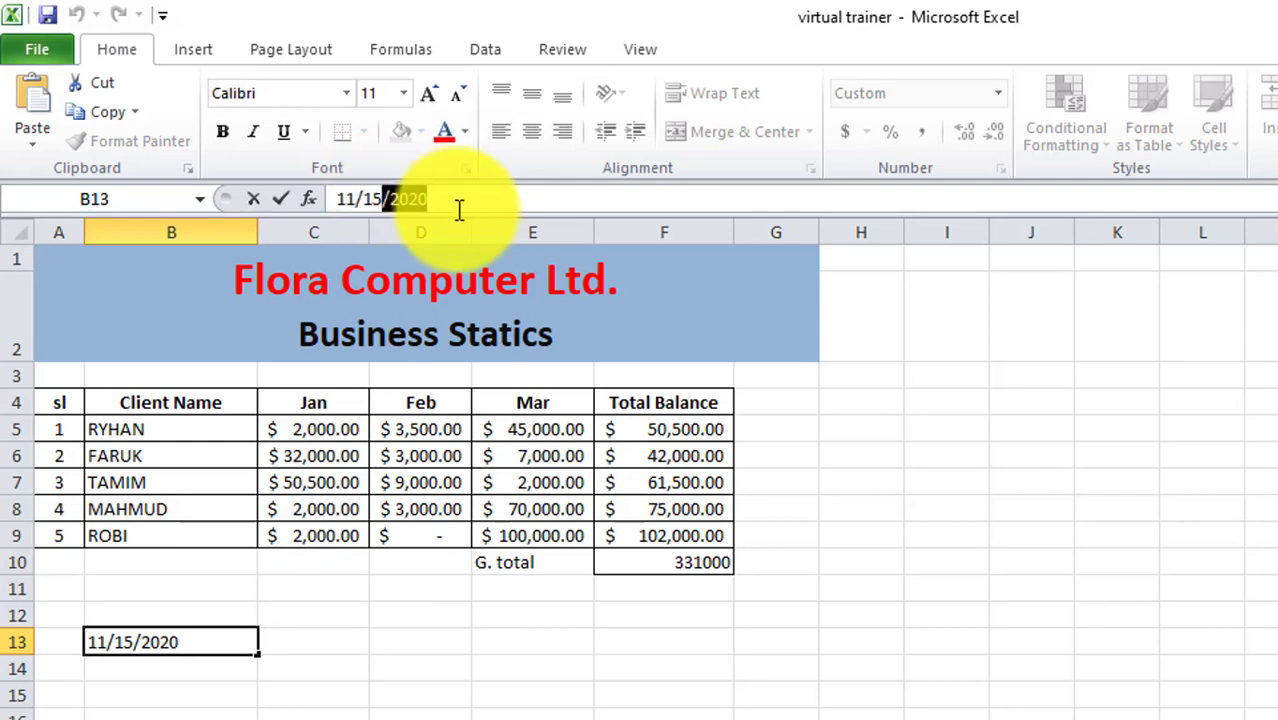
{"action": "left_click", "coordinate": [405, 712]}
{"action": "left_click", "coordinate": [222, 641]}
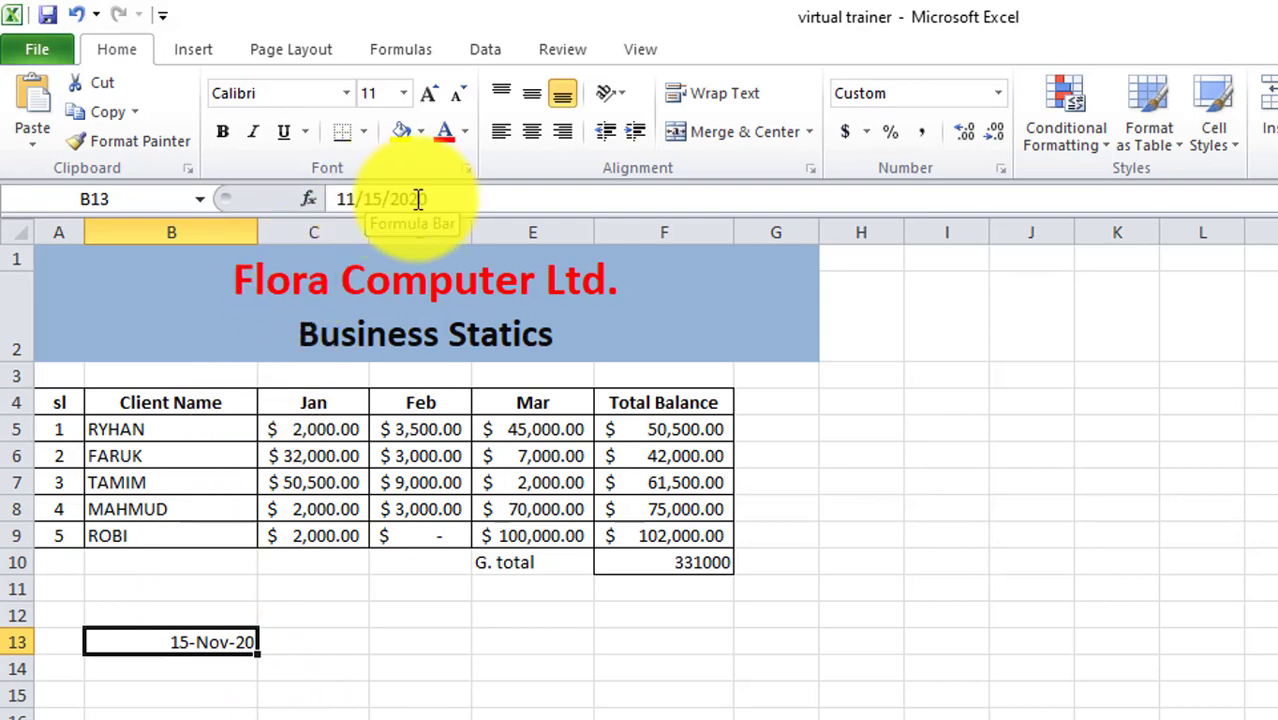
Apply the Short Date format to B13 and compare the cell display with its underlying date value.
{"action": "left_click", "coordinate": [440, 716]}
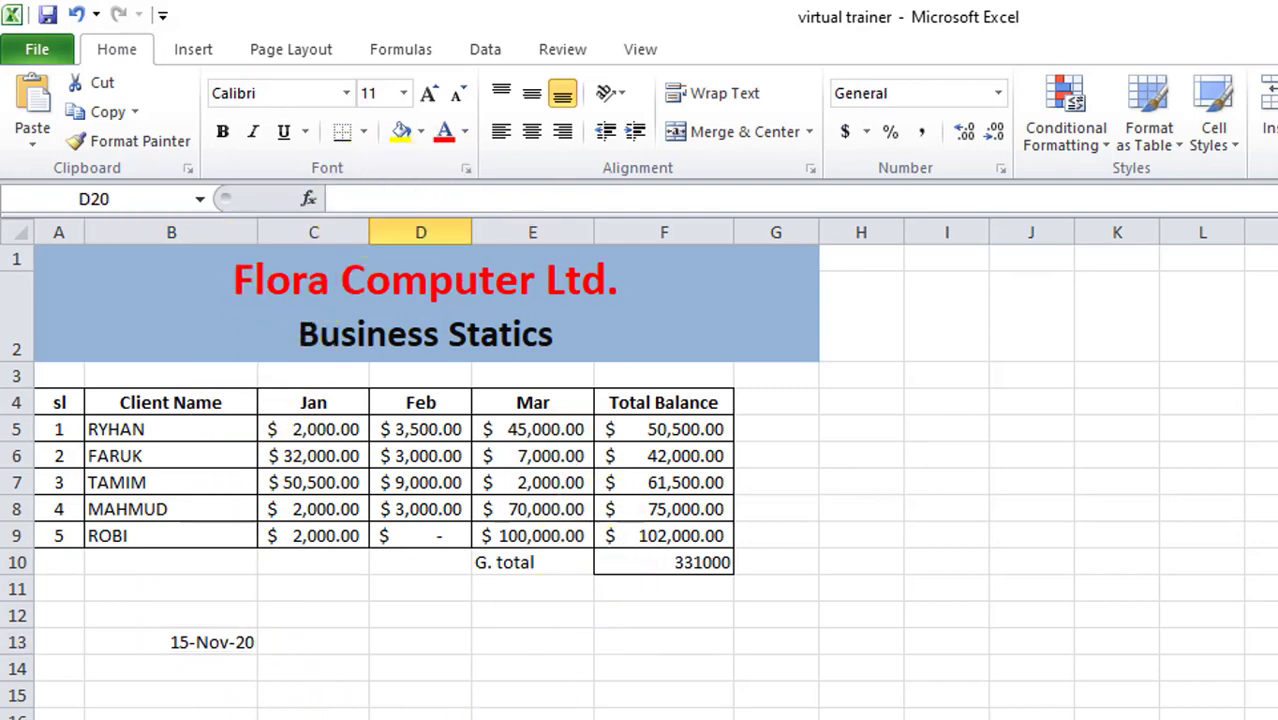
{"action": "left_click", "coordinate": [208, 646]}
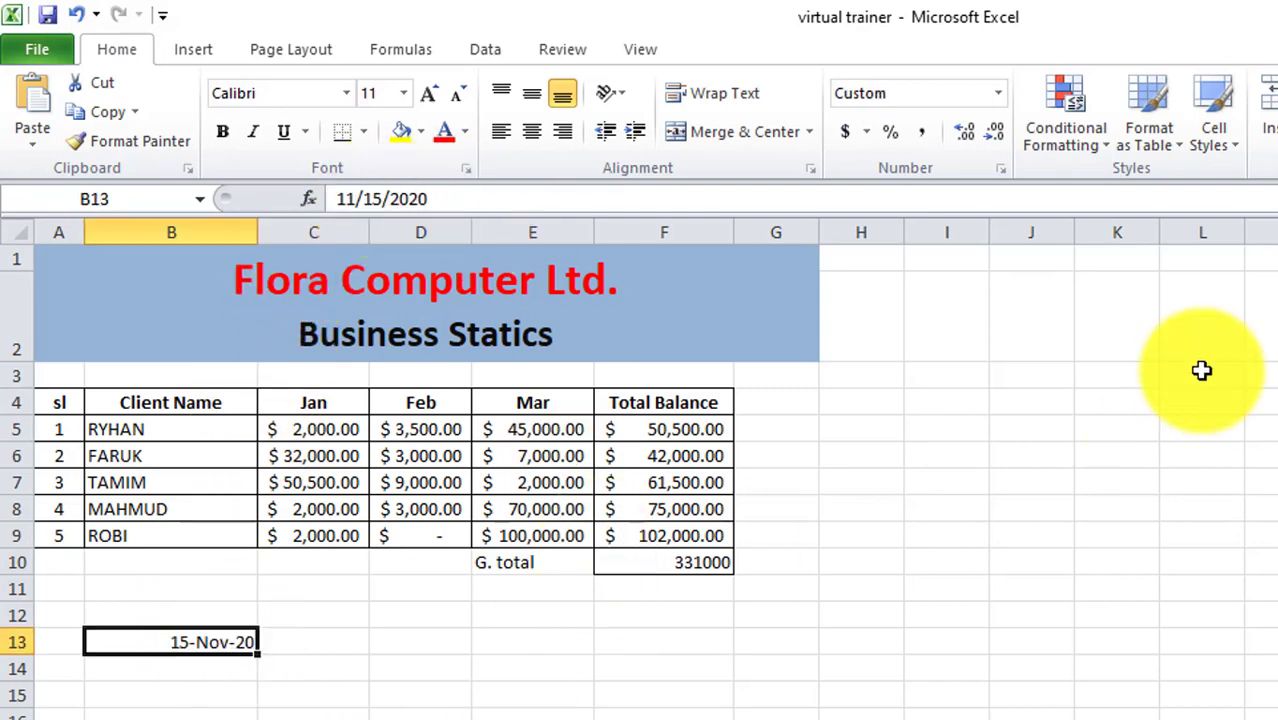
{"action": "left_click", "coordinate": [997, 96]}
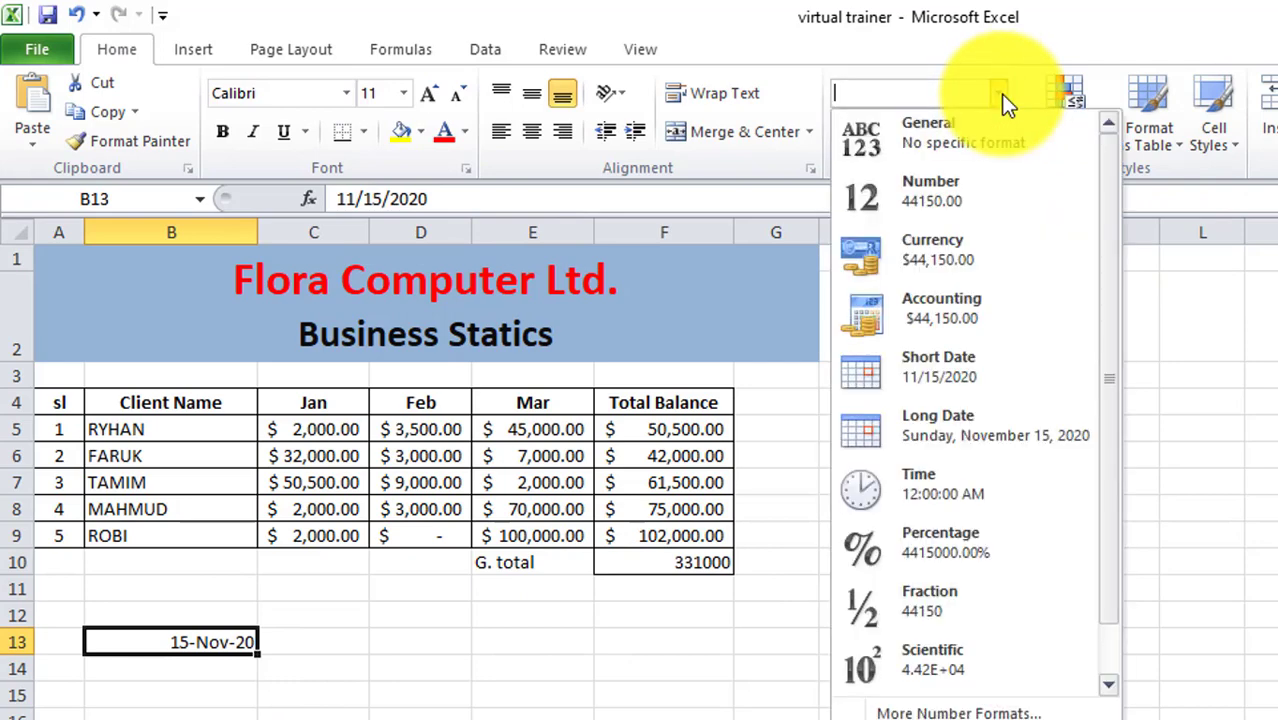
{"action": "left_click", "coordinate": [1000, 375]}
{"action": "left_click", "coordinate": [632, 712]}
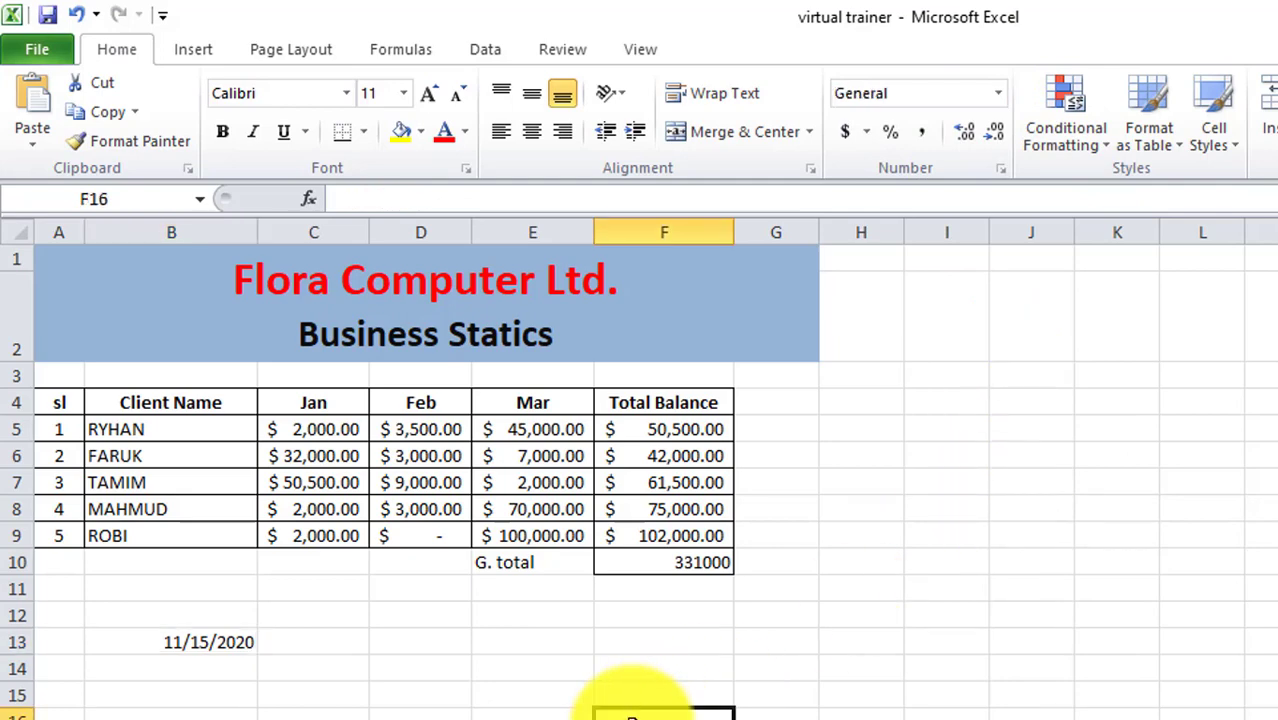
{"action": "left_click", "coordinate": [203, 642]}
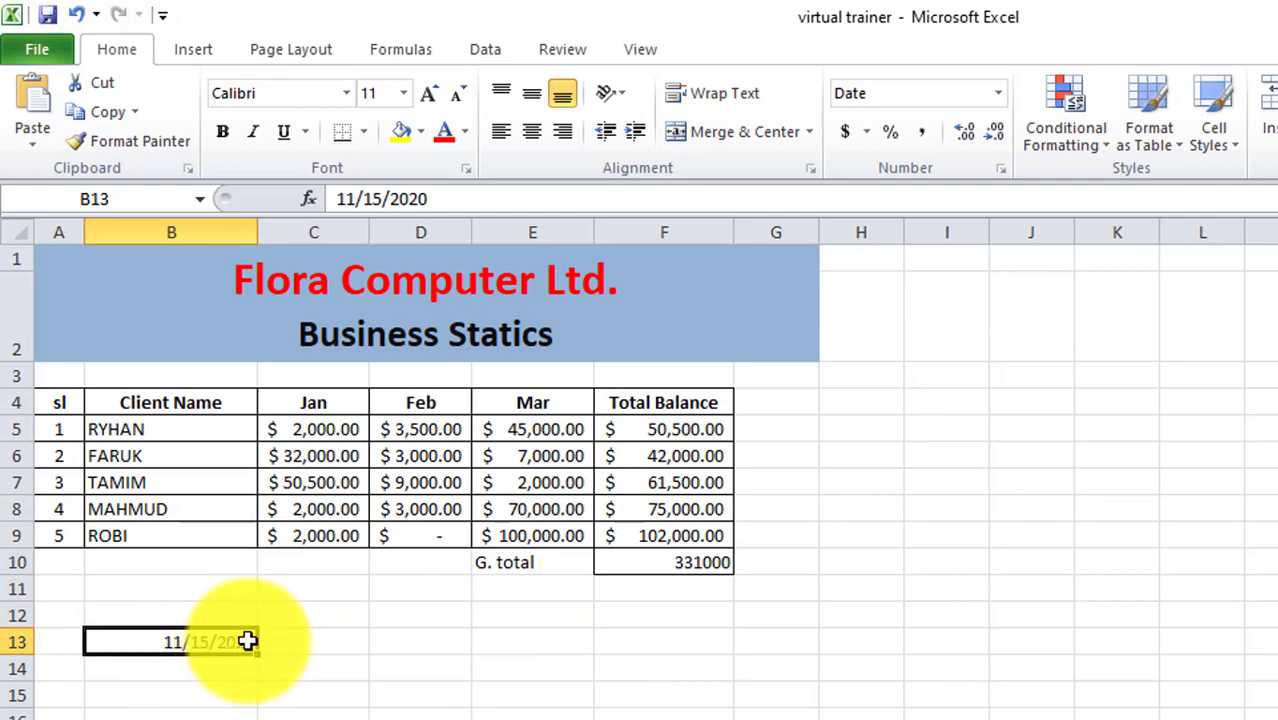
{"action": "left_click", "coordinate": [314, 691]}
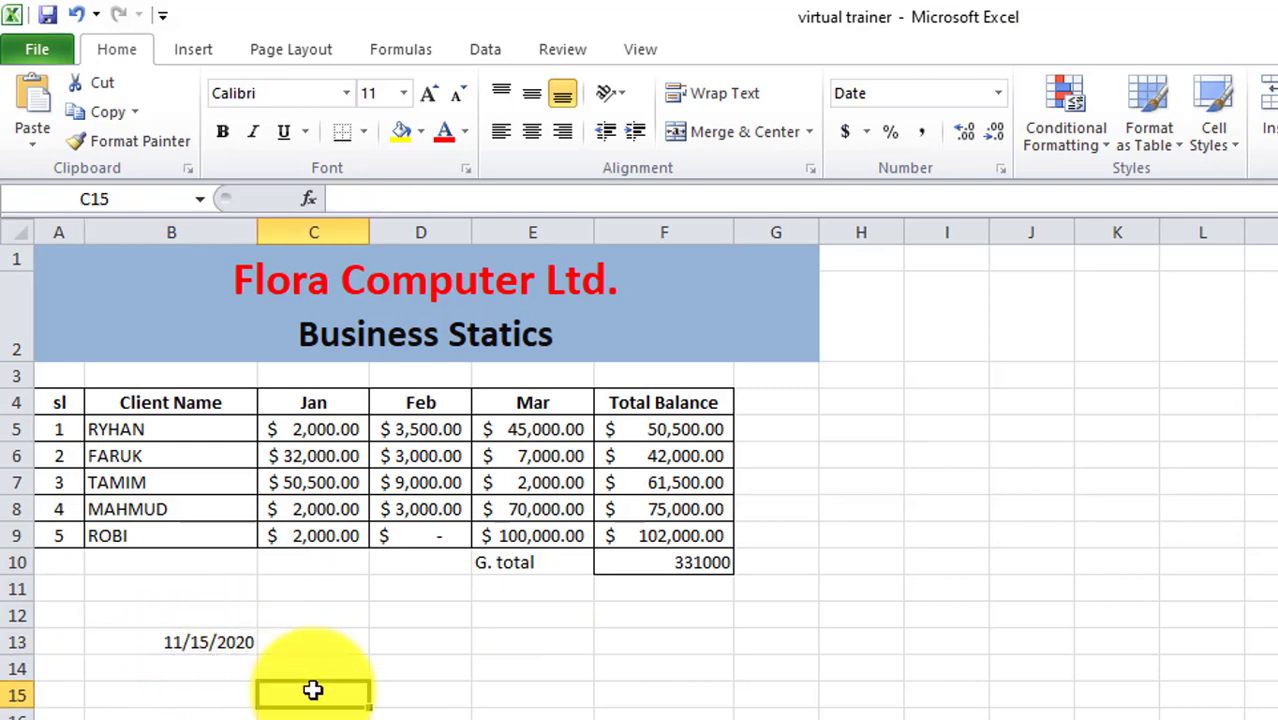
{"action": "left_click", "coordinate": [199, 645]}
{"action": "left_click_drag", "start_coordinate": [338, 198], "coordinate": [437, 197]}
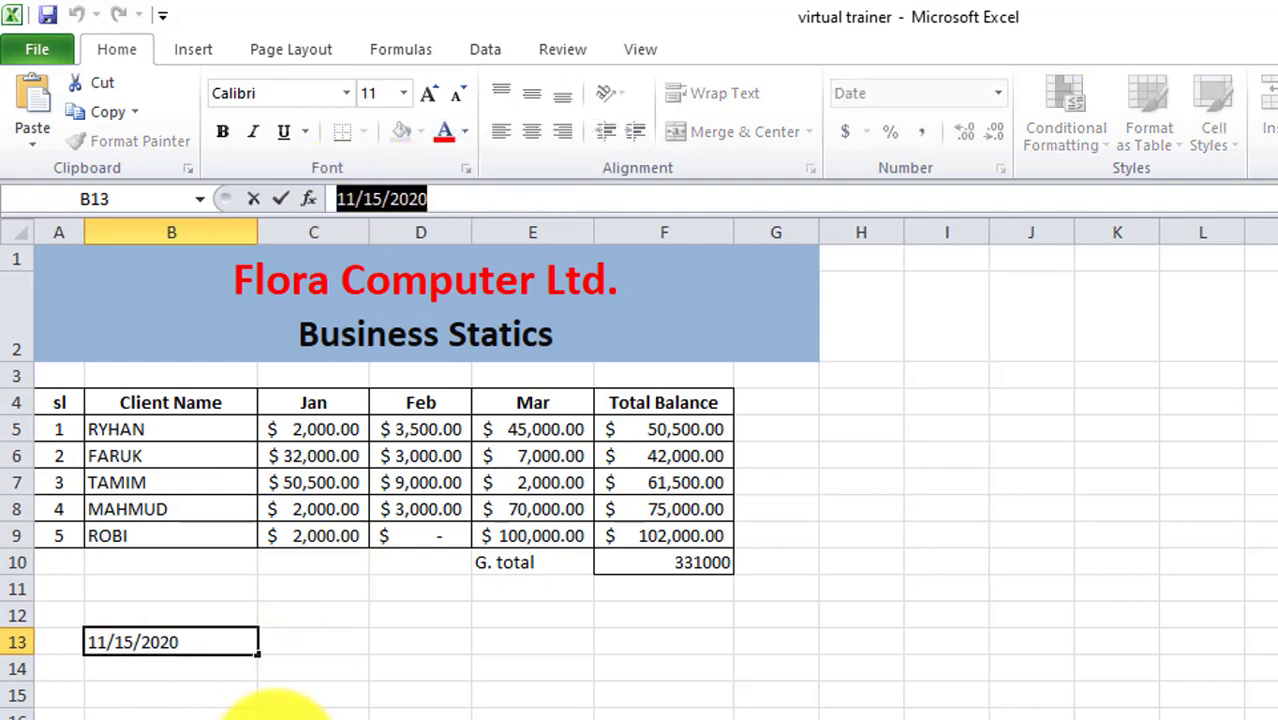
{"action": "left_click", "coordinate": [265, 712]}
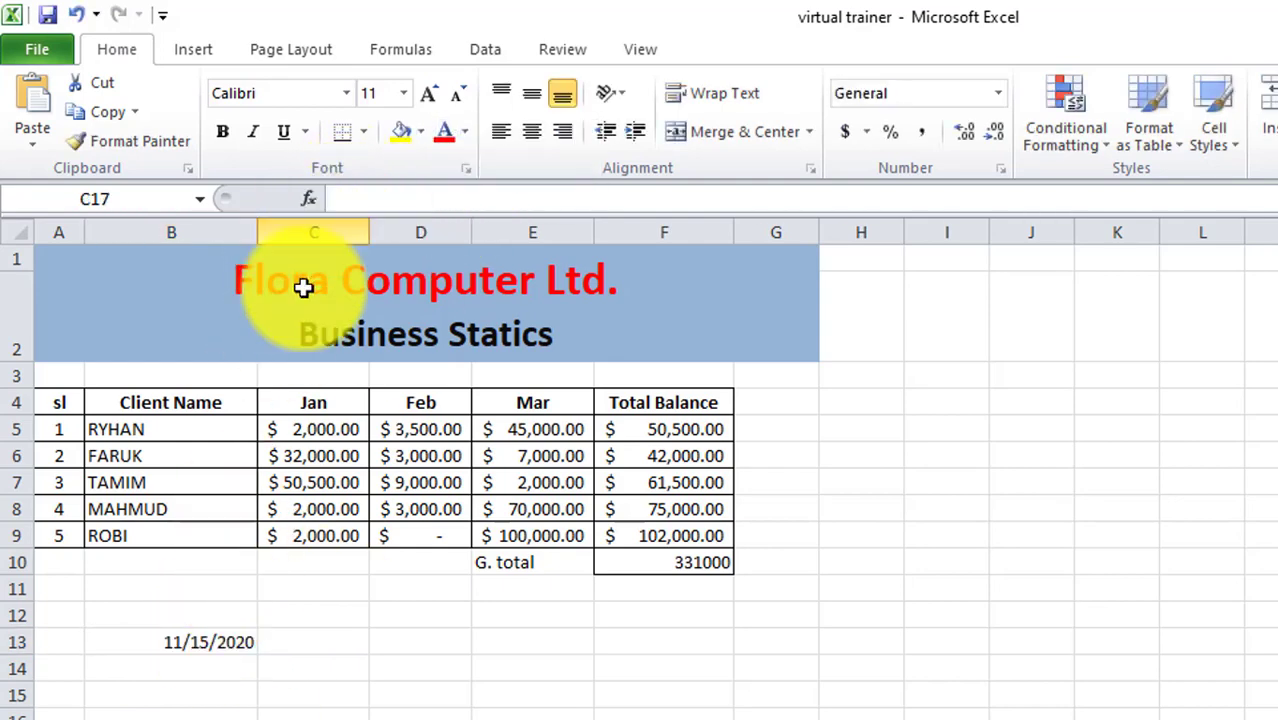
Change the date in B13 to the Long Date format.
{"action": "left_click", "coordinate": [211, 645]}
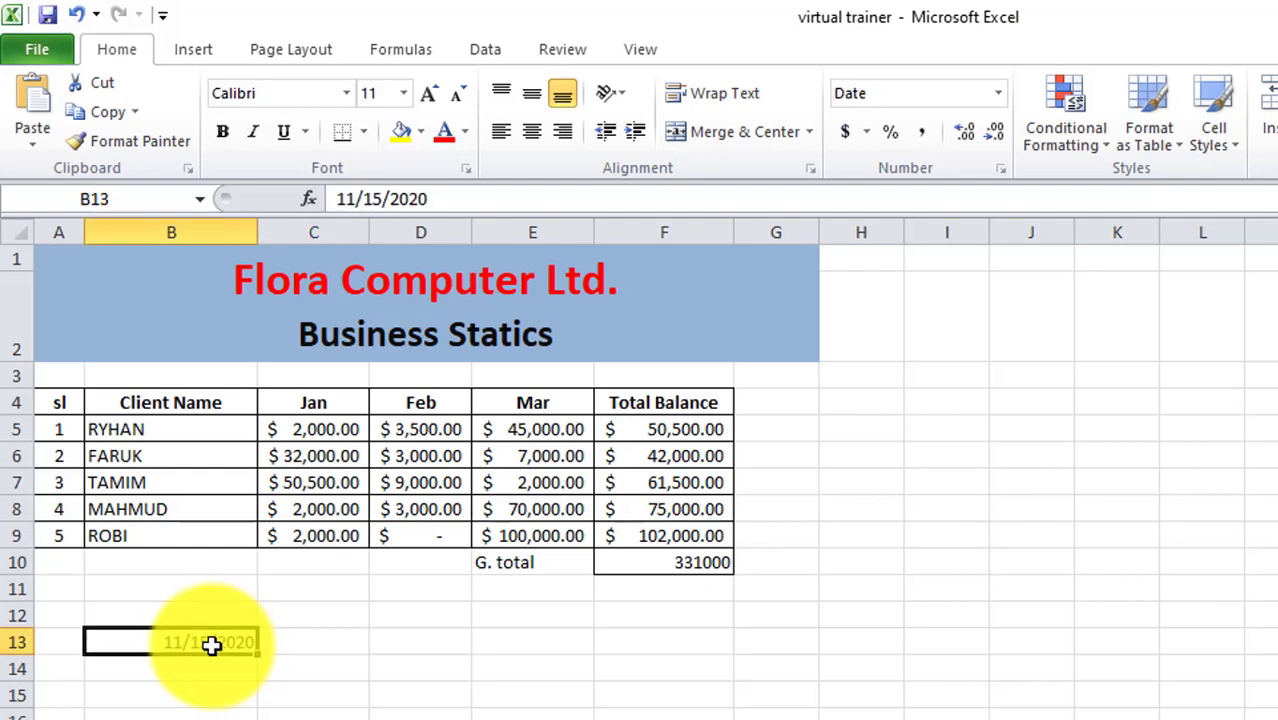
{"action": "left_click", "coordinate": [997, 93]}
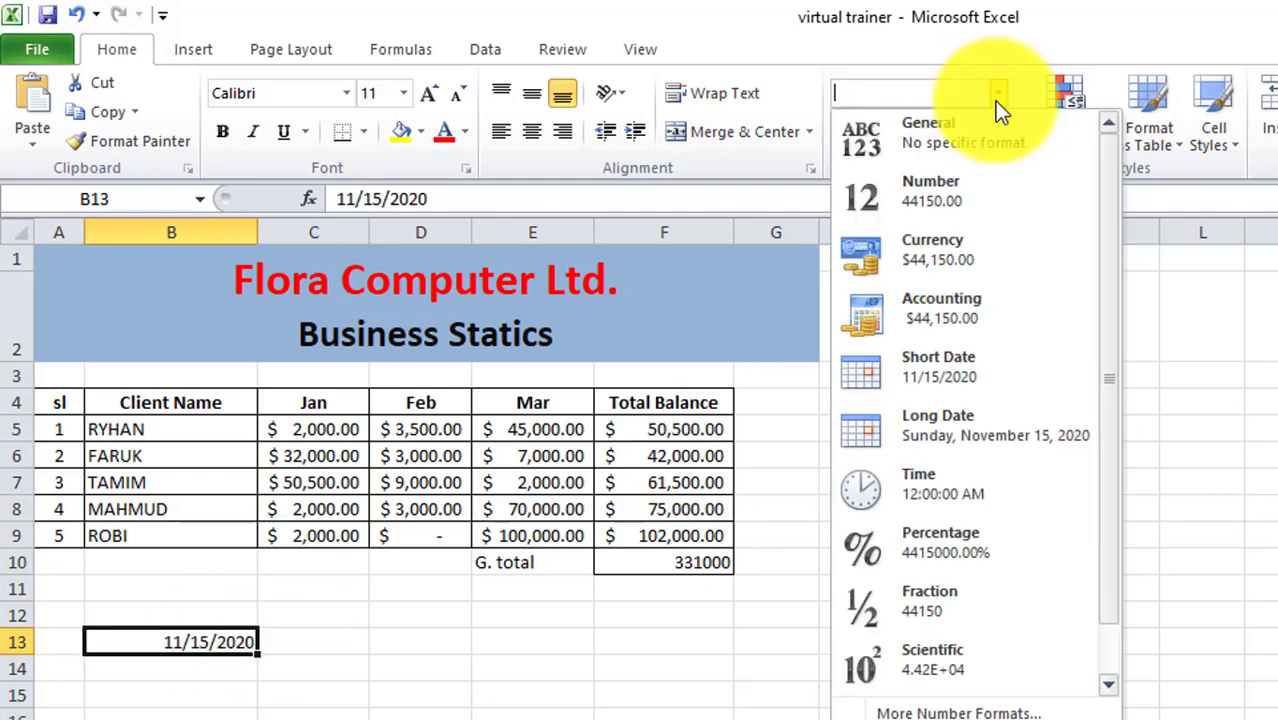
{"action": "left_click", "coordinate": [979, 423]}
{"action": "left_click", "coordinate": [250, 712]}
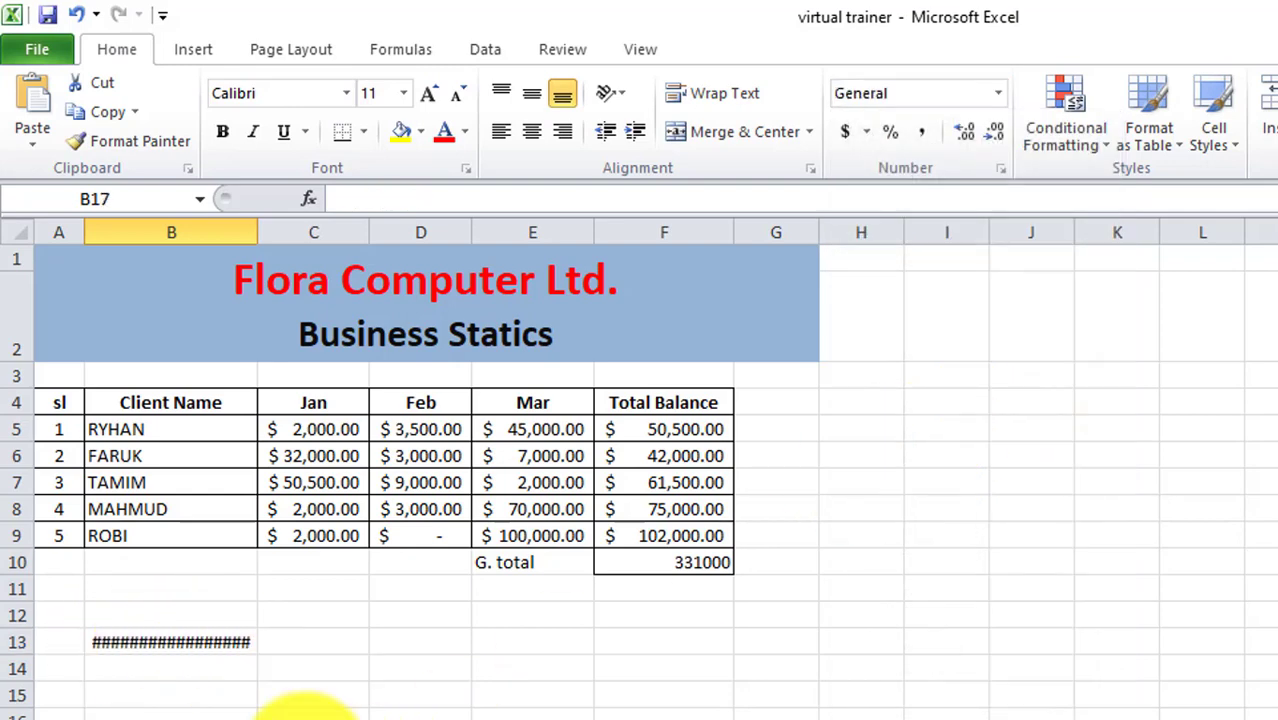
{"action": "left_click", "coordinate": [129, 637]}
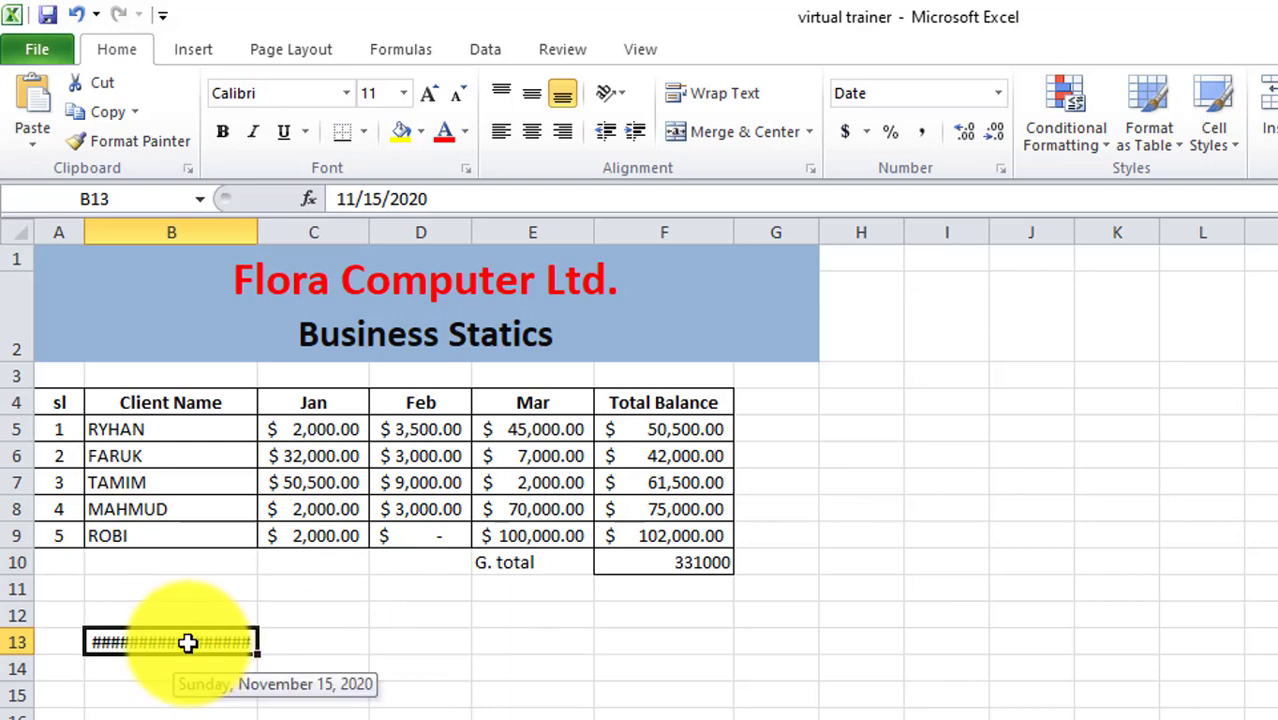
{"action": "left_click", "coordinate": [300, 690]}
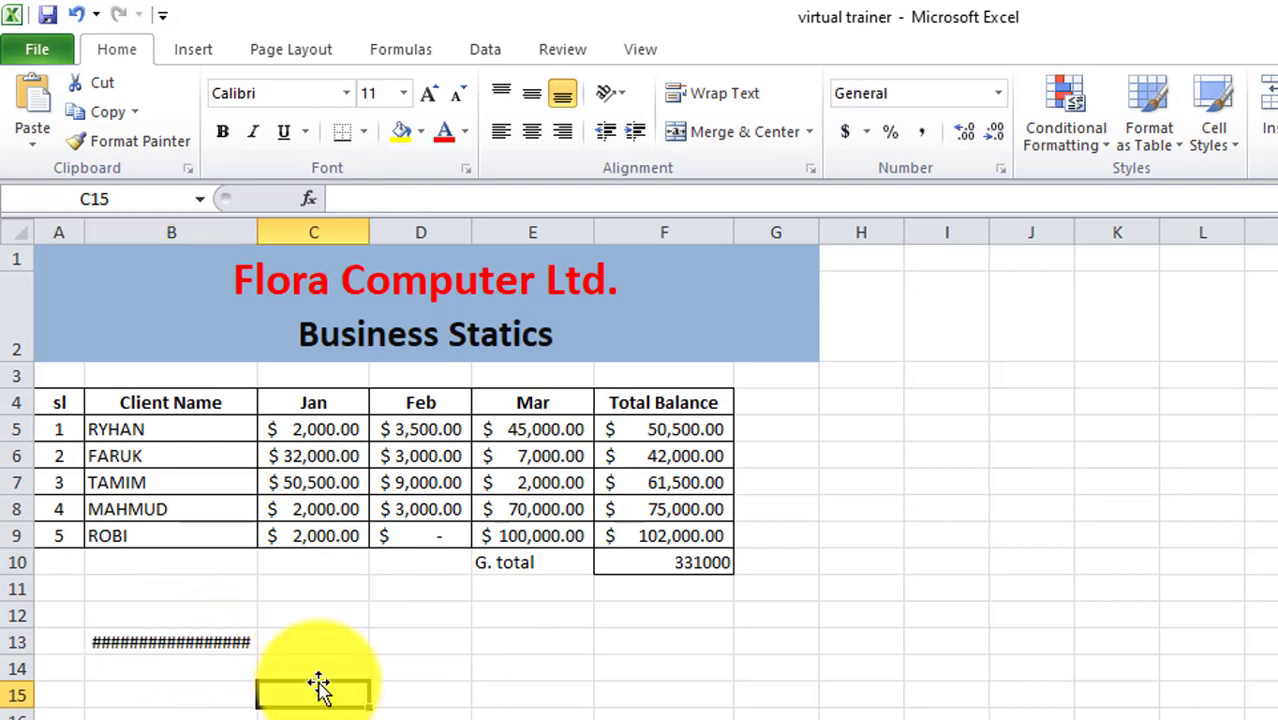
{"action": "left_click", "coordinate": [419, 641]}
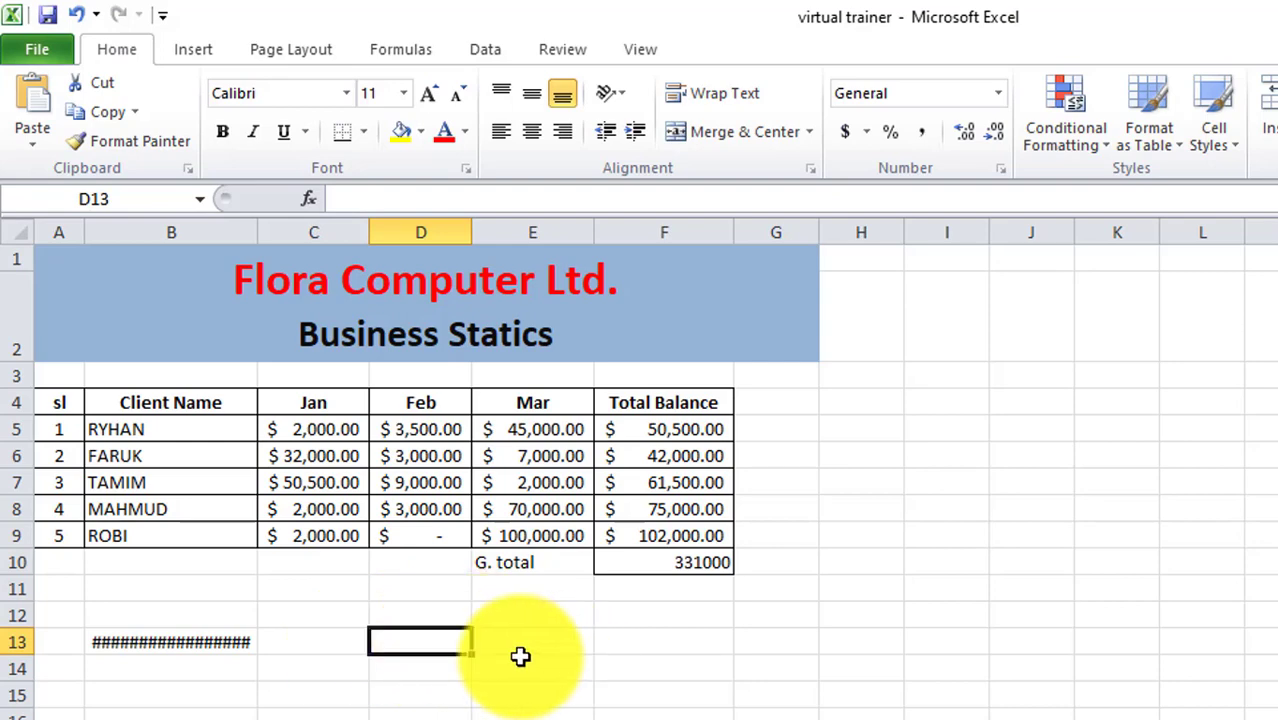
Widen column B enough for the full long date in B13 to fit.
{"action": "left_click", "coordinate": [178, 641]}
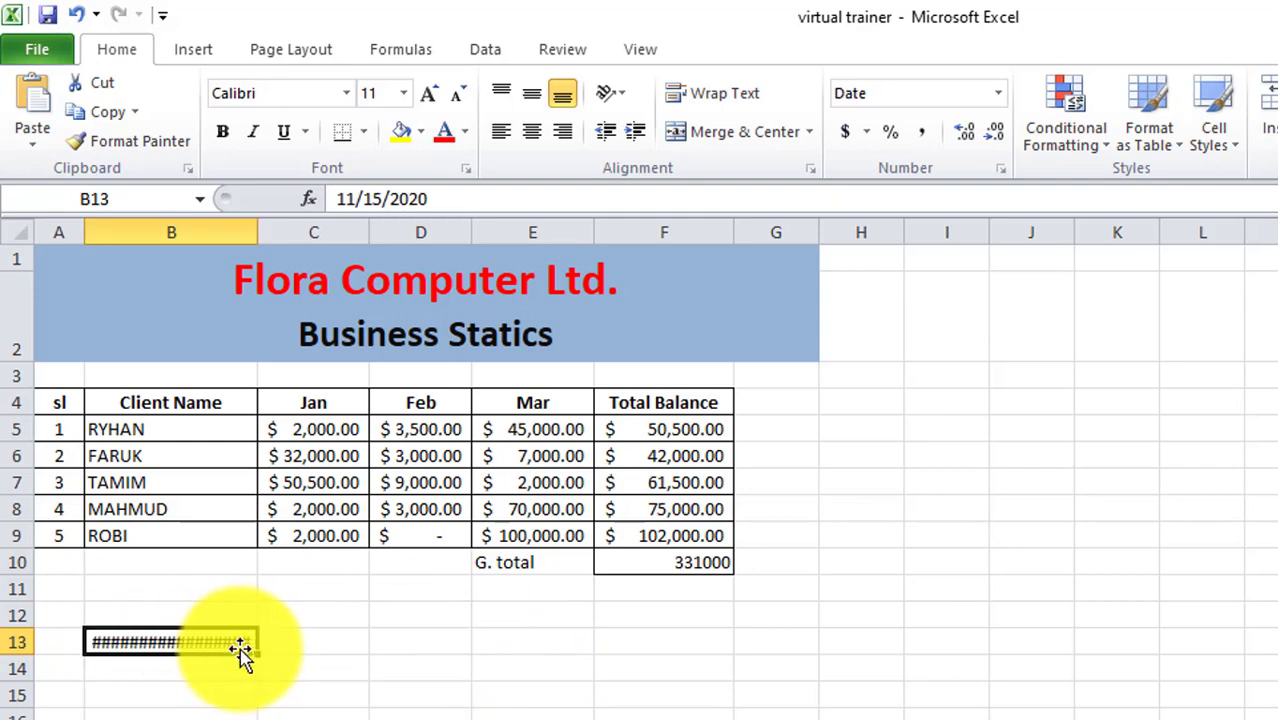
{"action": "left_click", "coordinate": [172, 231]}
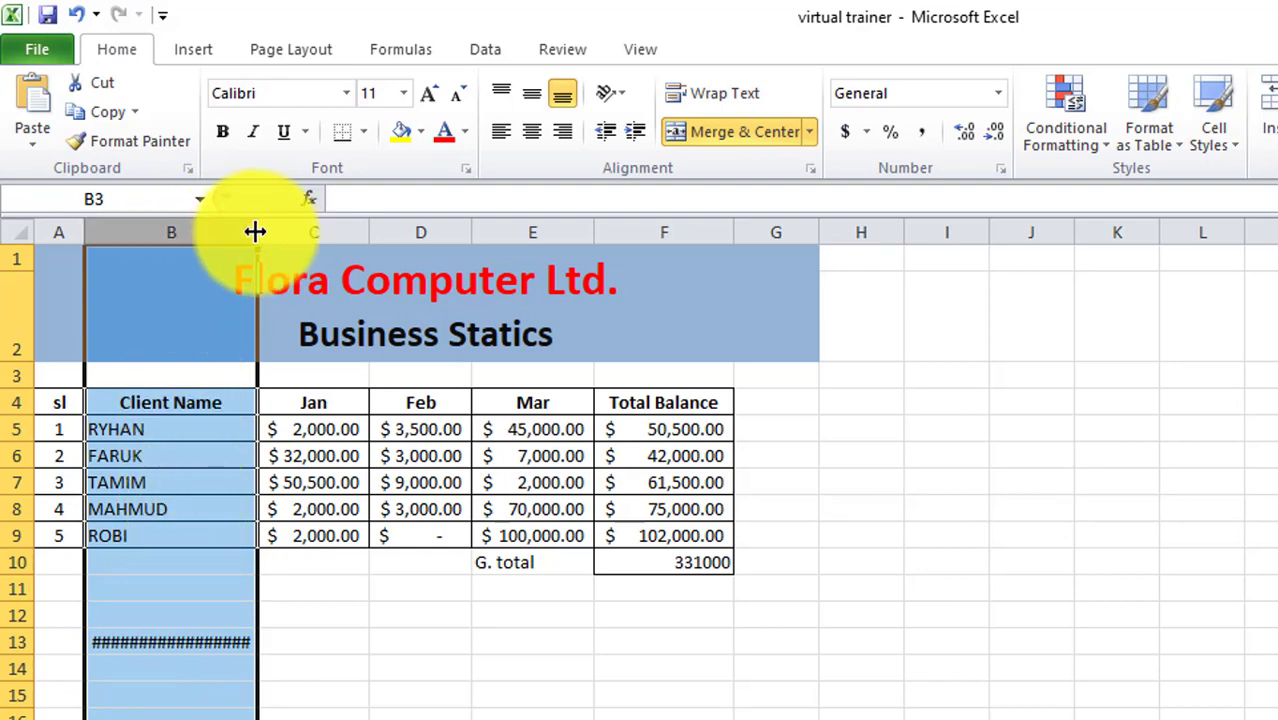
{"action": "left_click_drag", "start_coordinate": [255, 232], "coordinate": [331, 243]}
{"action": "left_click", "coordinate": [497, 716]}
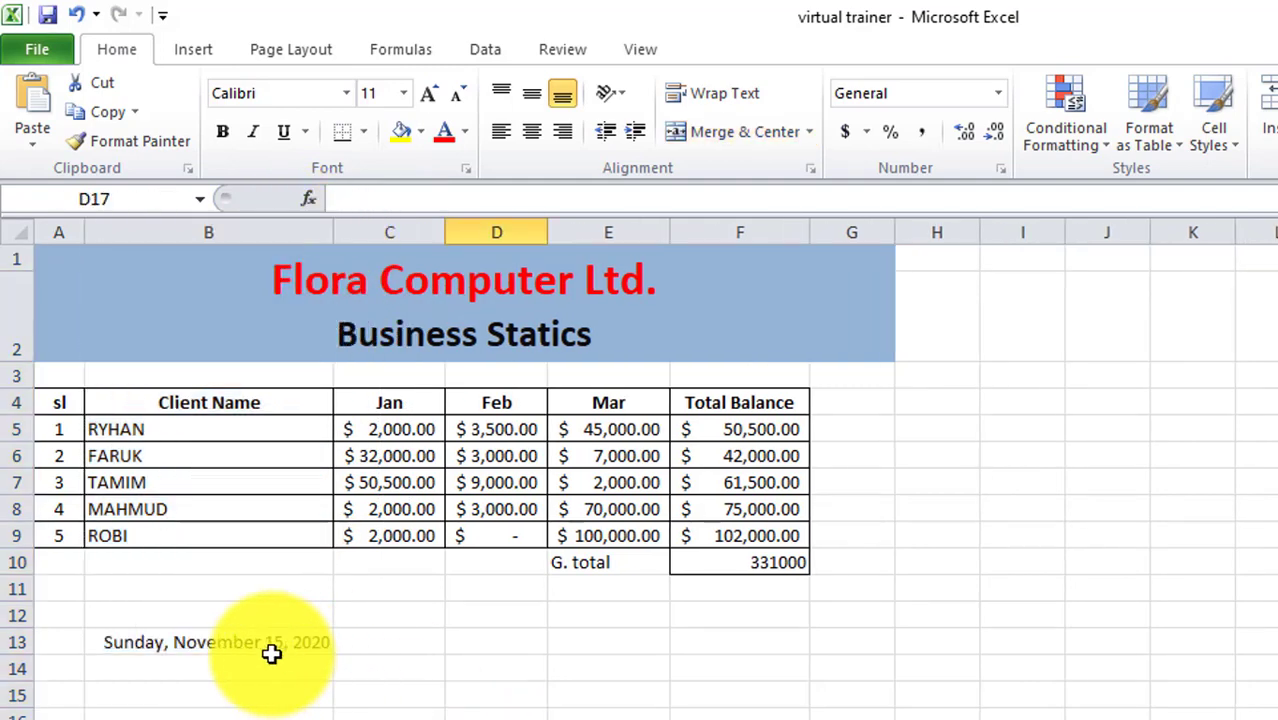
Compare the long date in B13 with its underlying value, and look through the available number formats.
{"action": "left_click", "coordinate": [207, 638]}
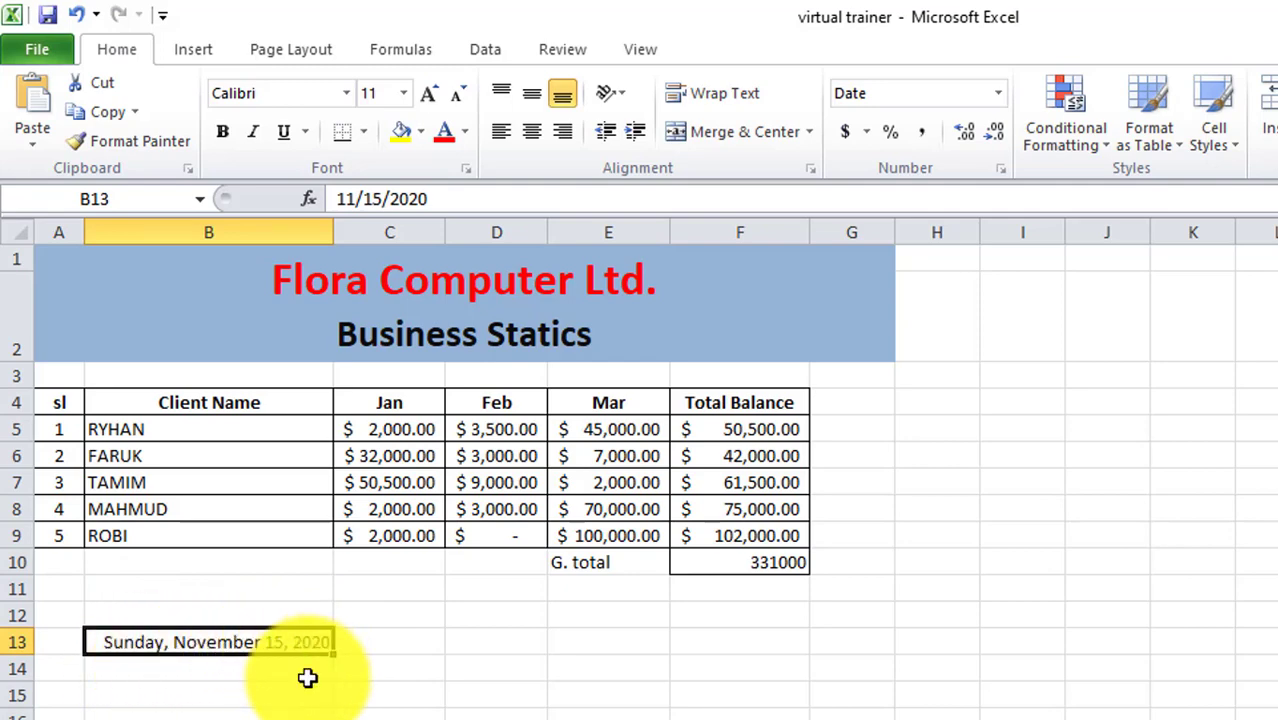
{"action": "left_click", "coordinate": [348, 688]}
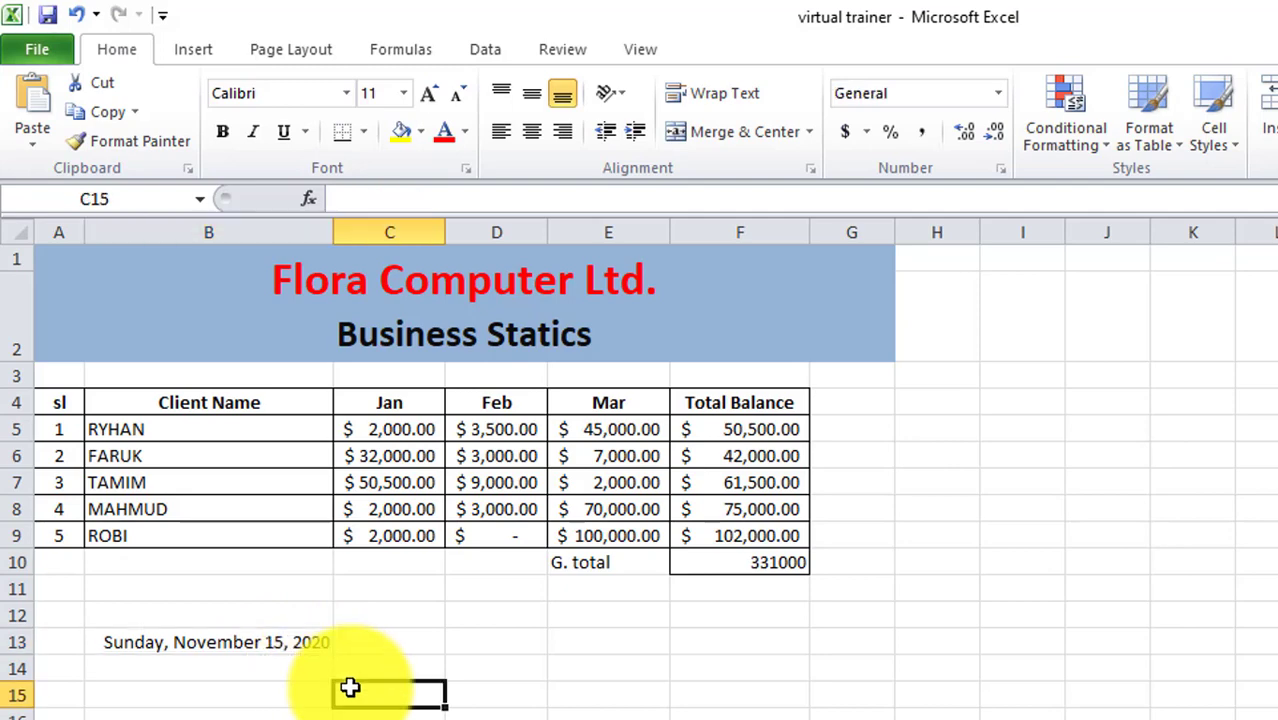
{"action": "left_click", "coordinate": [194, 646]}
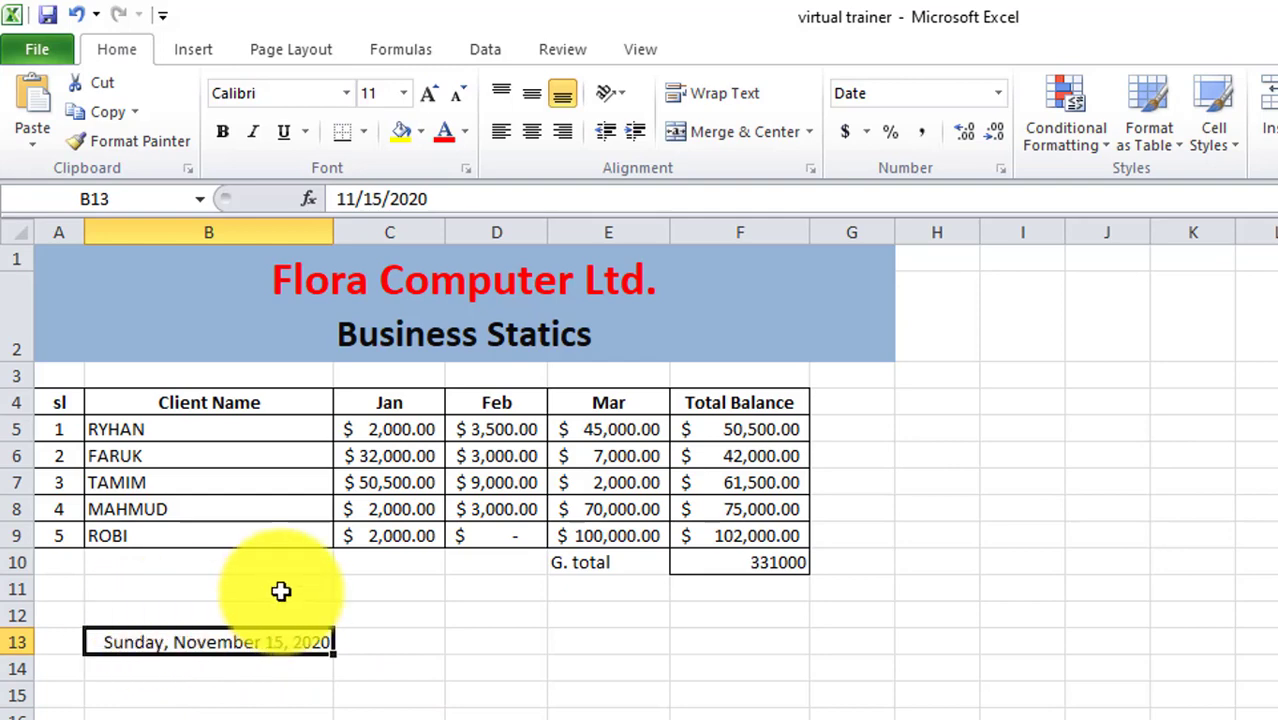
{"action": "left_click_drag", "start_coordinate": [334, 198], "coordinate": [448, 197]}
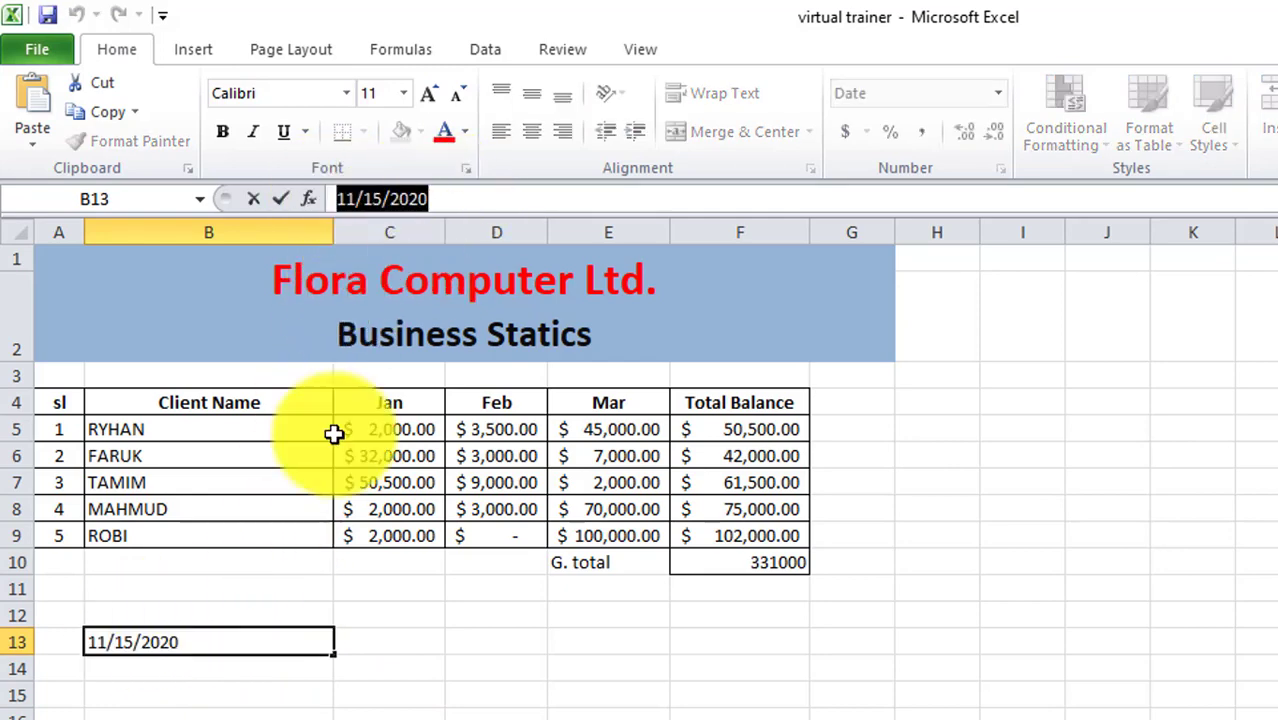
{"action": "left_click", "coordinate": [250, 718]}
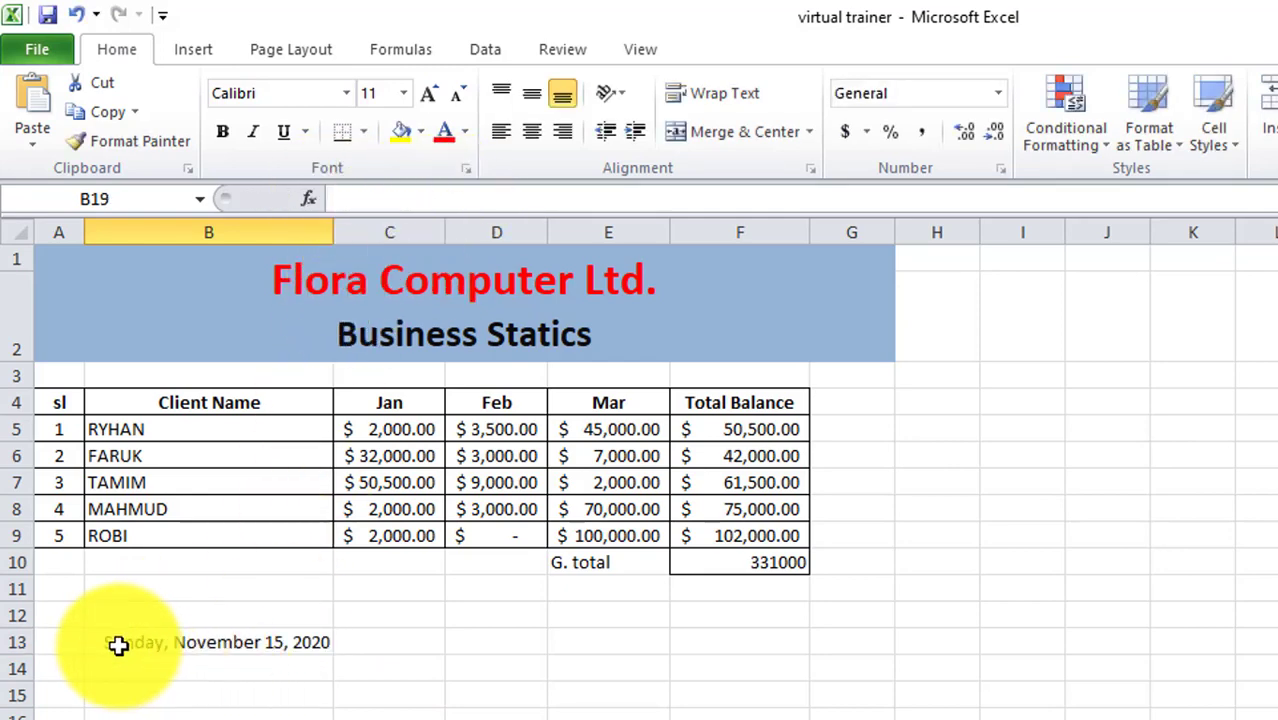
{"action": "left_click", "coordinate": [117, 643]}
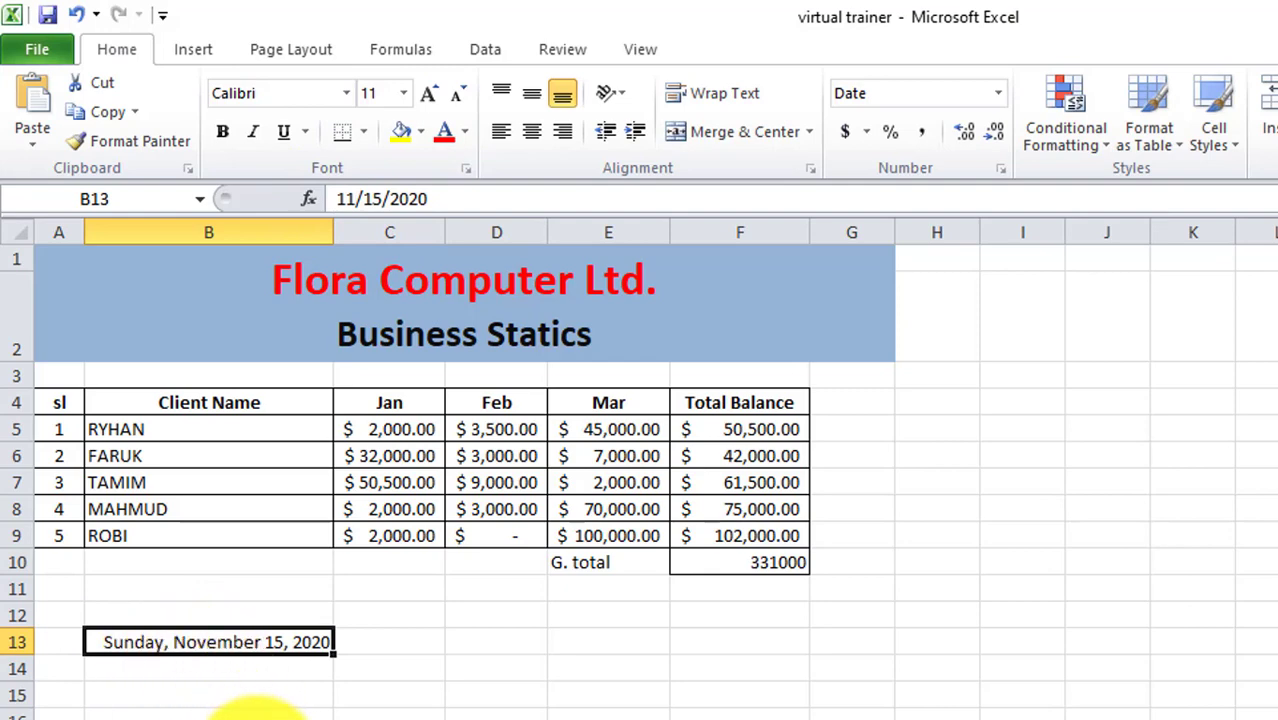
{"action": "left_click", "coordinate": [258, 712]}
{"action": "left_click", "coordinate": [220, 643]}
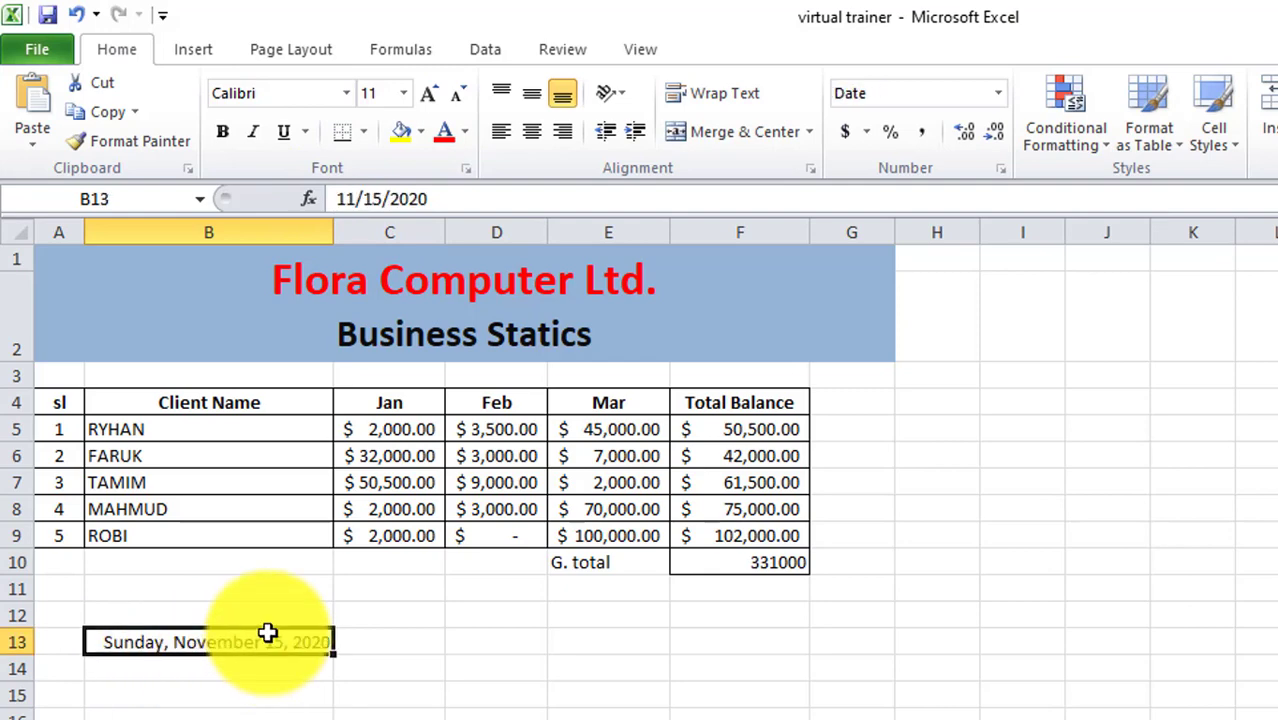
{"action": "left_click", "coordinate": [735, 712]}
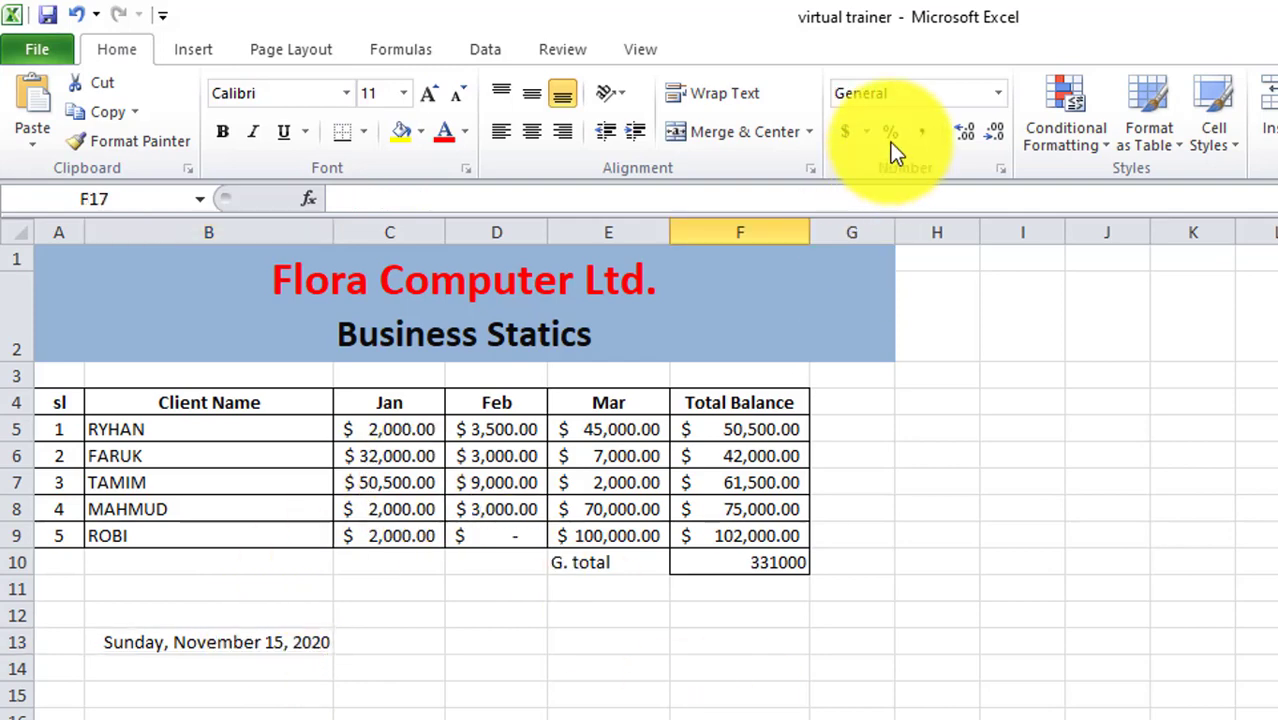
{"action": "left_click", "coordinate": [999, 92]}
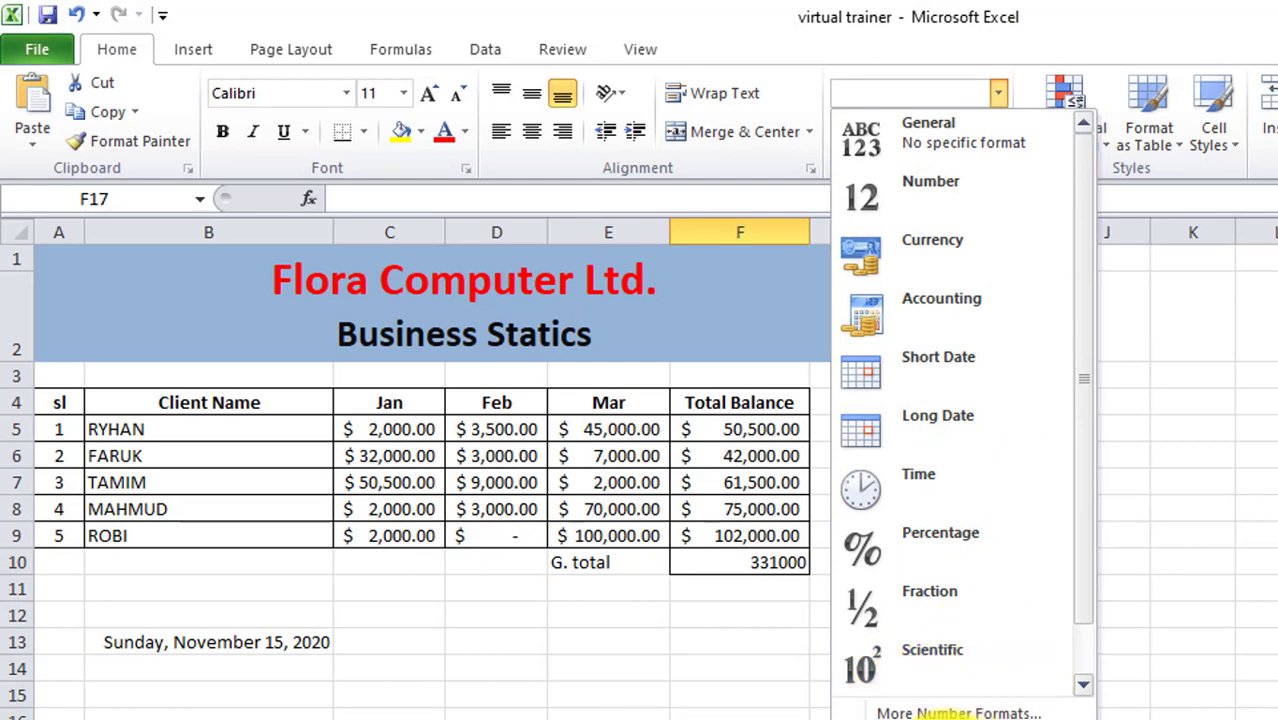
{"action": "left_click", "coordinate": [950, 715]}
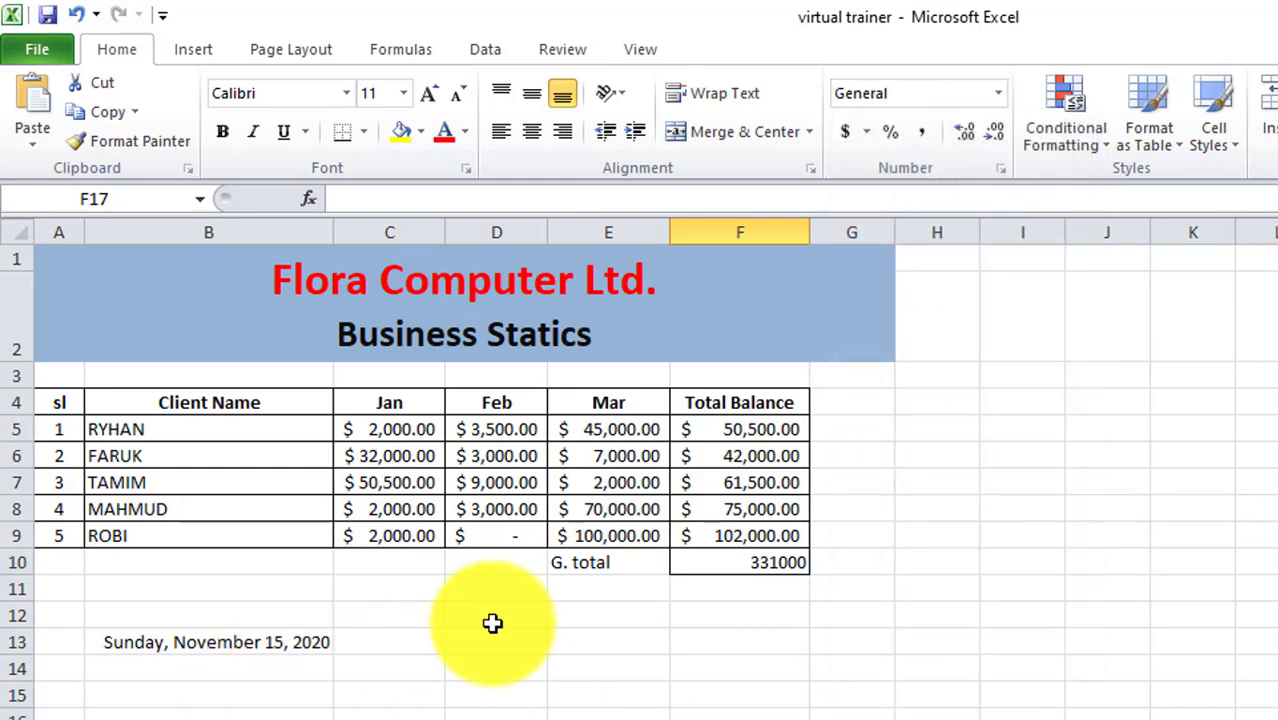
Reset the amounts in C5:F10 to the General format.
{"action": "left_click_drag", "start_coordinate": [379, 425], "coordinate": [790, 562]}
{"action": "left_click", "coordinate": [996, 92]}
{"action": "left_click", "coordinate": [924, 128]}
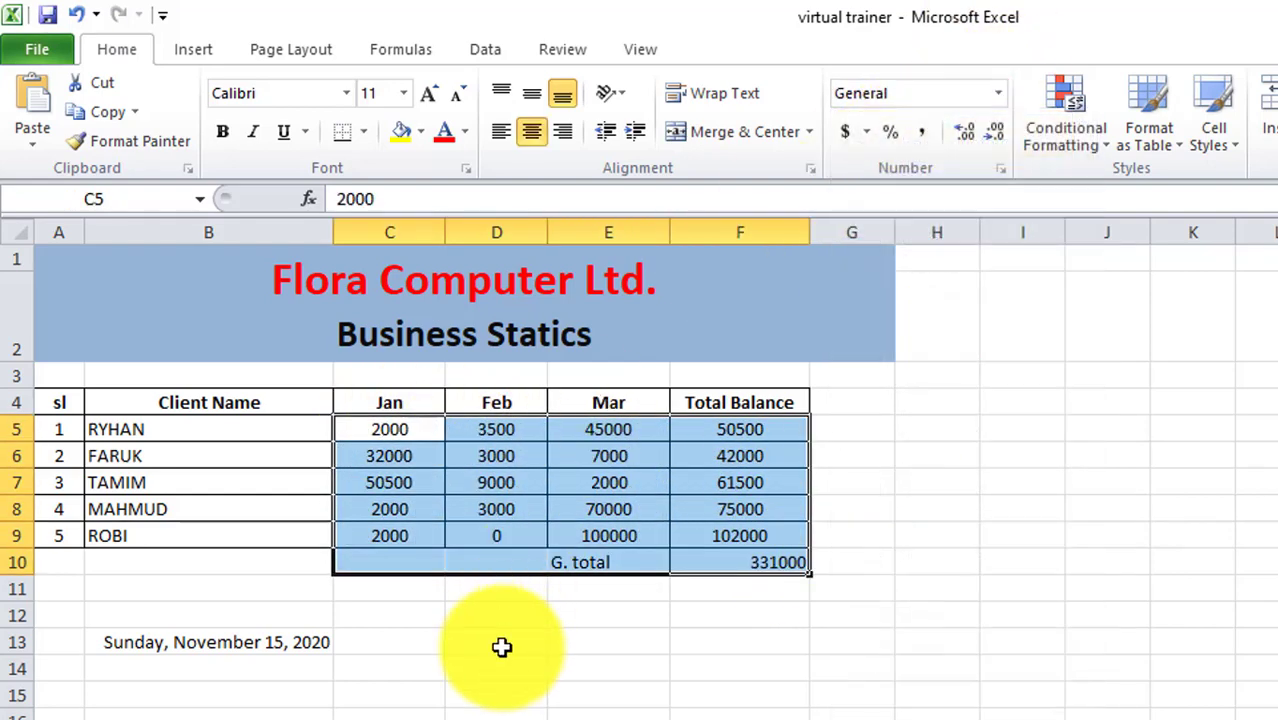
{"action": "left_click", "coordinate": [496, 668]}
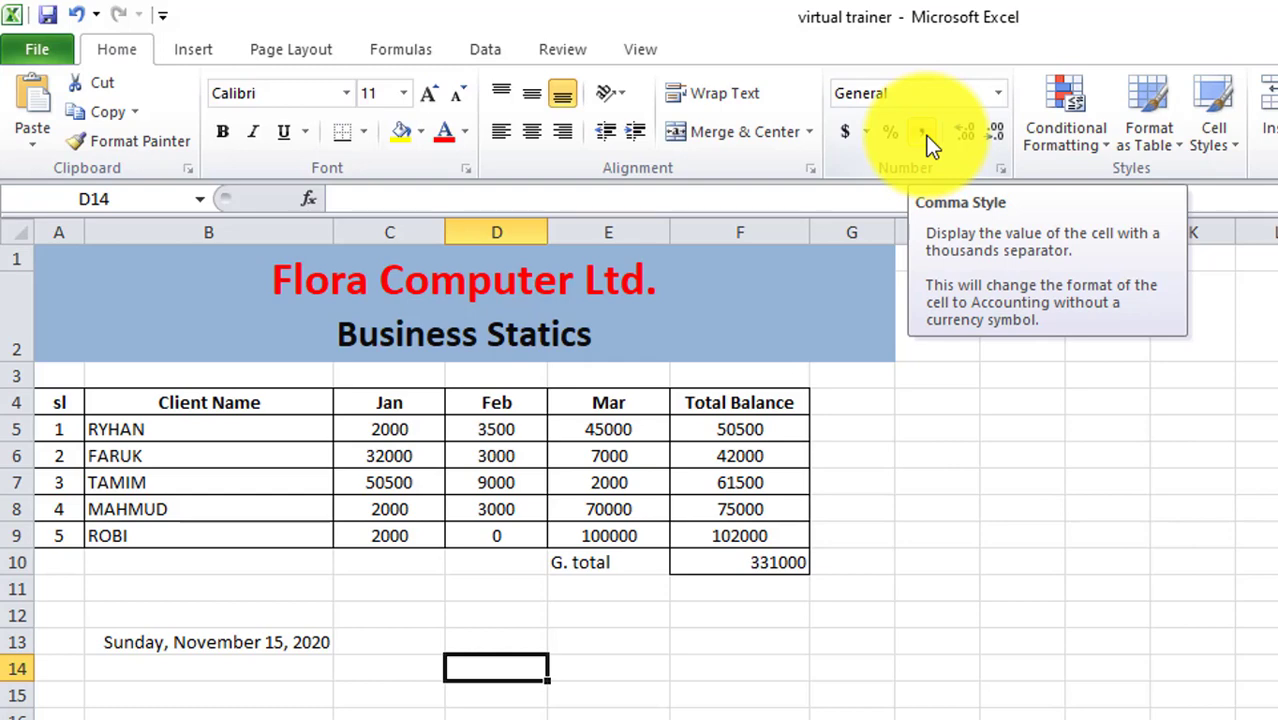
Apply the Comma Style to the amounts in C5:F9 and check individual cells against their underlying values.
{"action": "left_click_drag", "start_coordinate": [340, 425], "coordinate": [790, 534]}
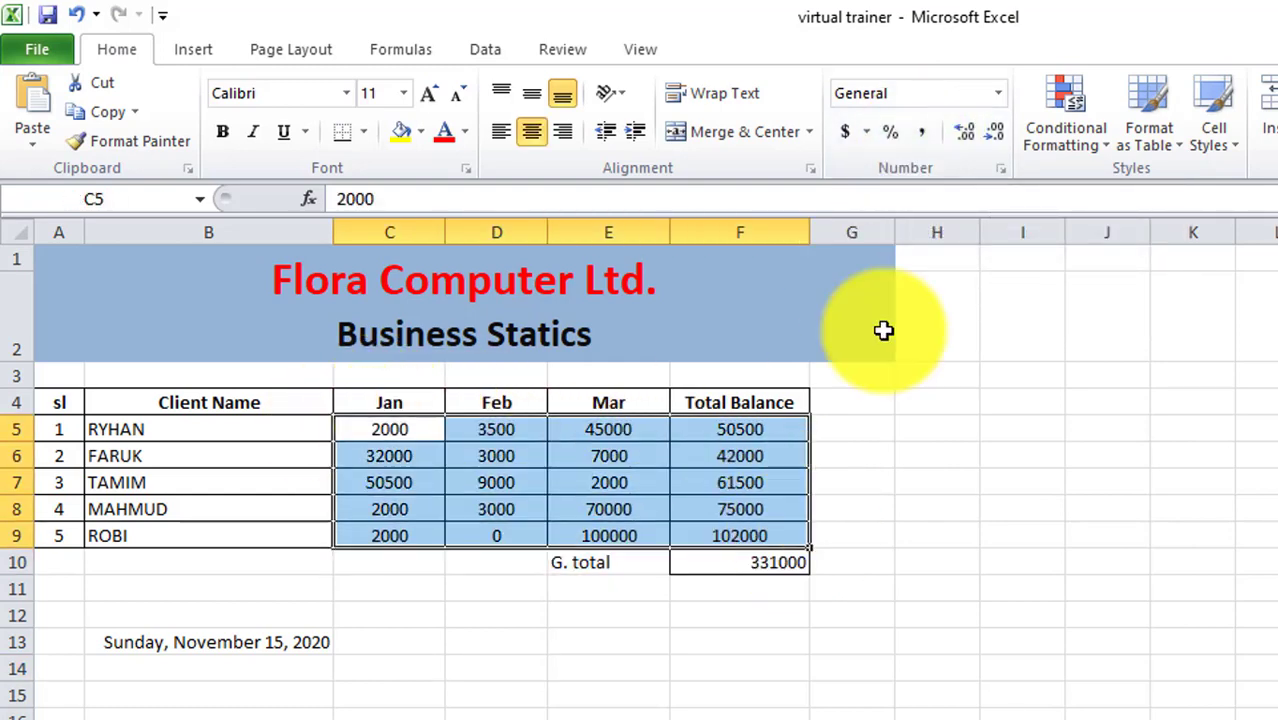
{"action": "left_click", "coordinate": [919, 131]}
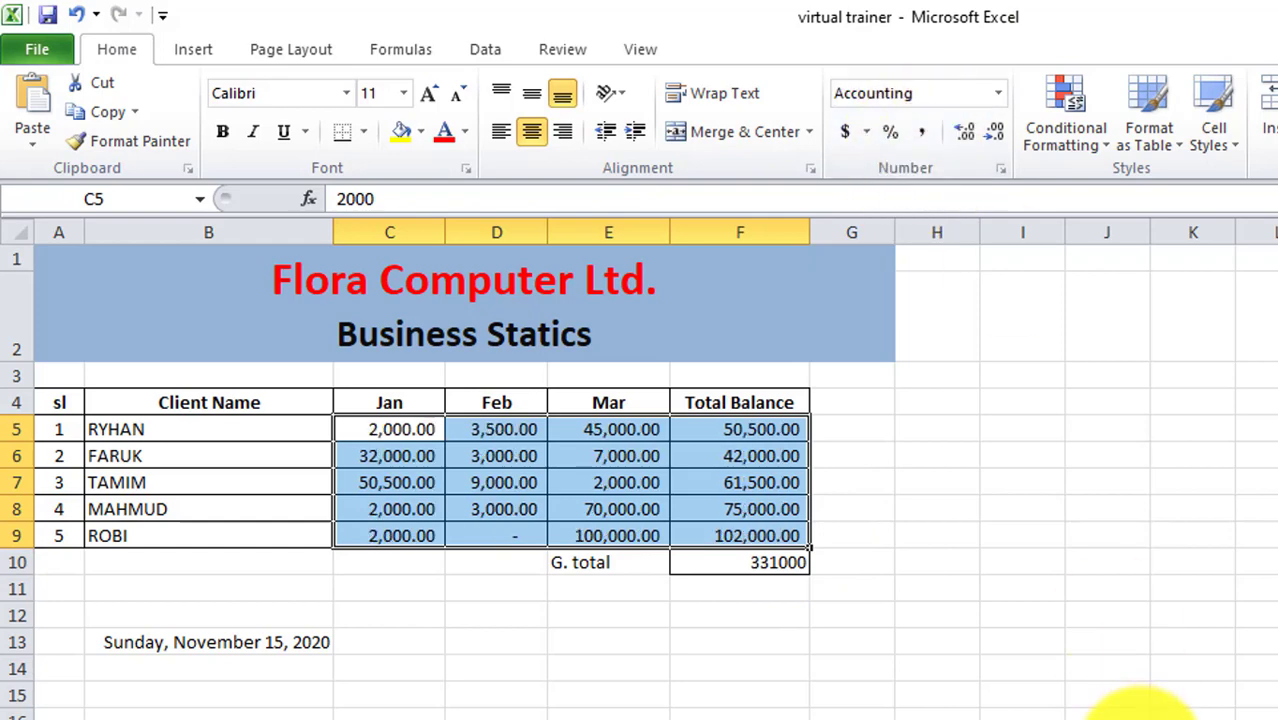
{"action": "left_click", "coordinate": [393, 655]}
{"action": "left_click", "coordinate": [420, 447]}
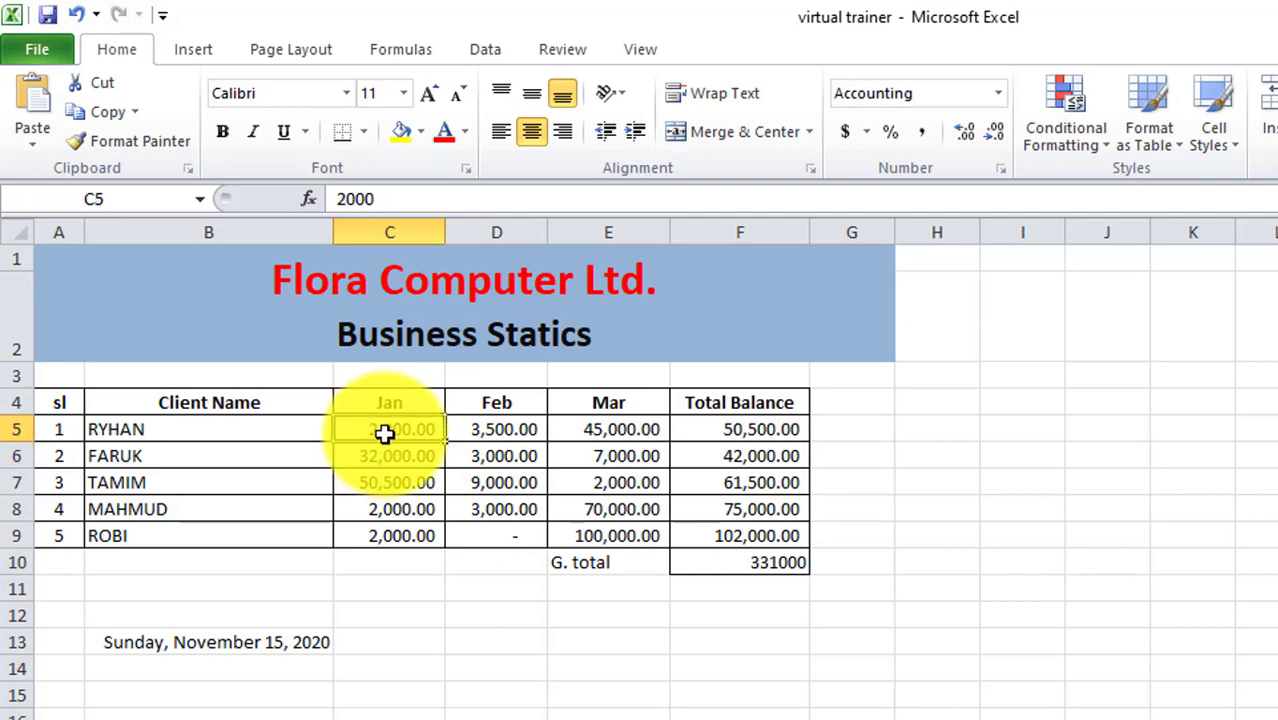
{"action": "left_click", "coordinate": [610, 537]}
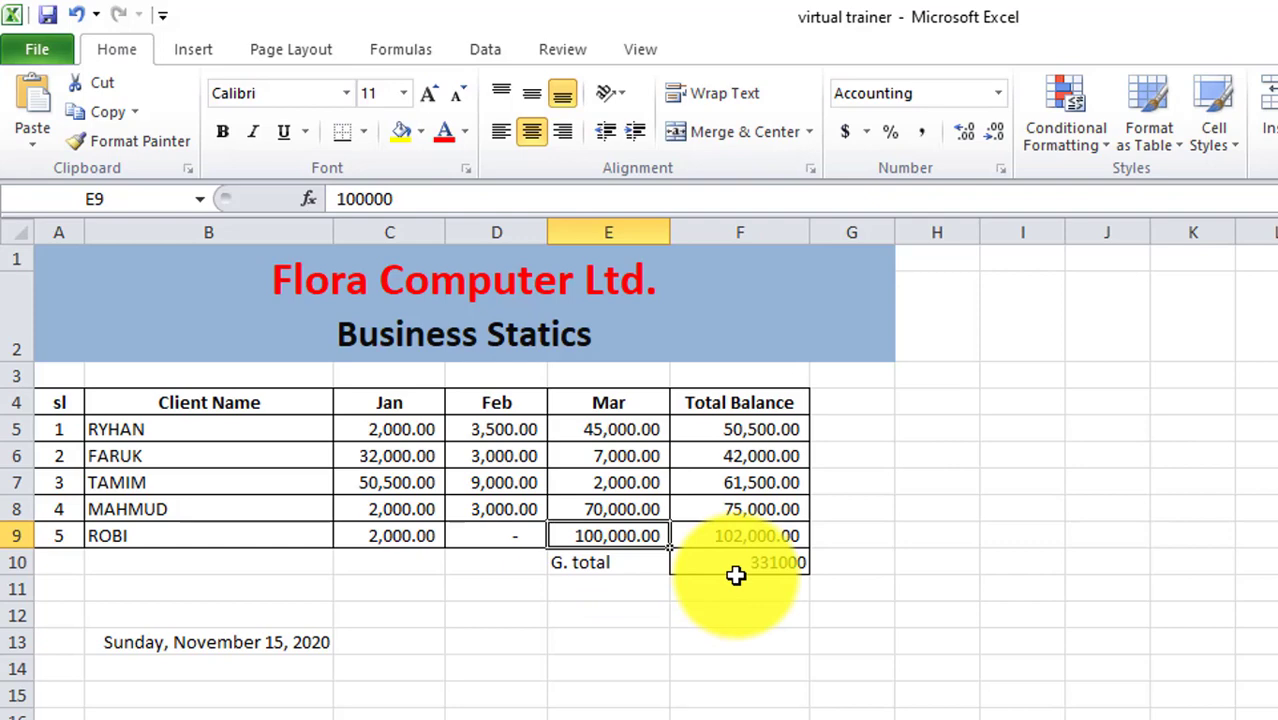
{"action": "left_click", "coordinate": [720, 509]}
{"action": "left_click", "coordinate": [860, 671]}
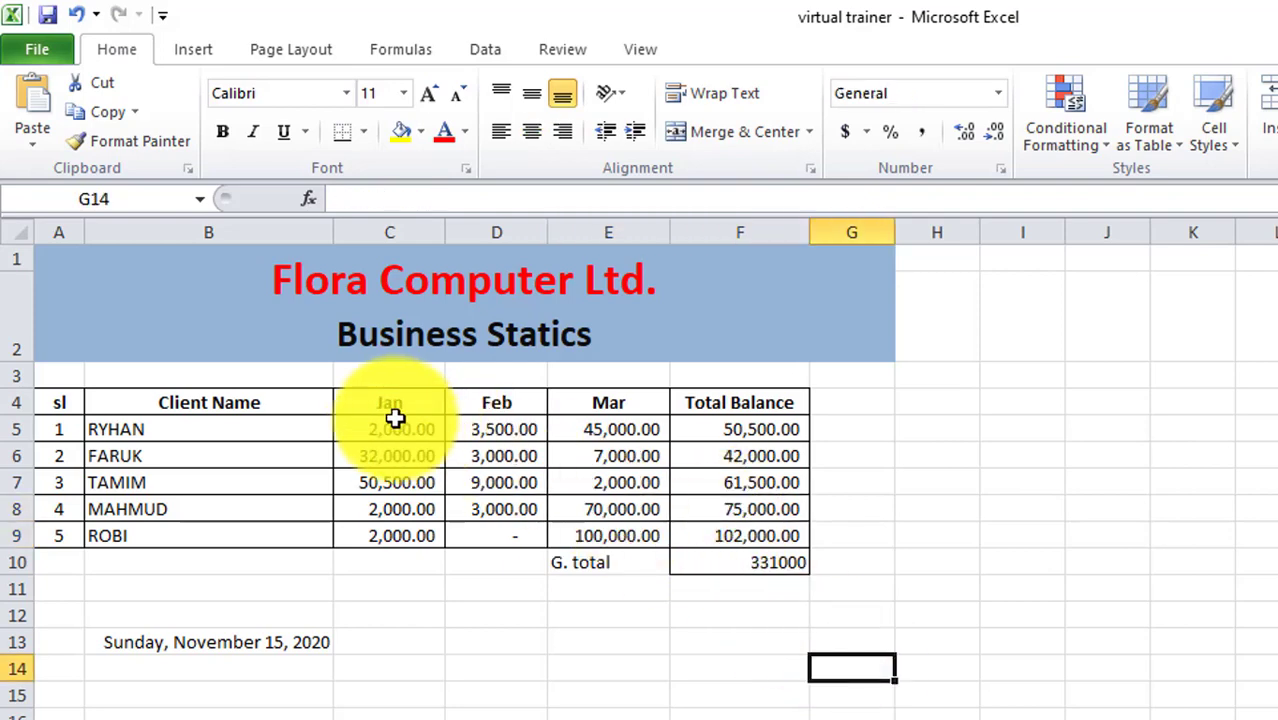
Apply the Percentage format to the amounts in C5:F9.
{"action": "left_click_drag", "start_coordinate": [365, 430], "coordinate": [720, 536]}
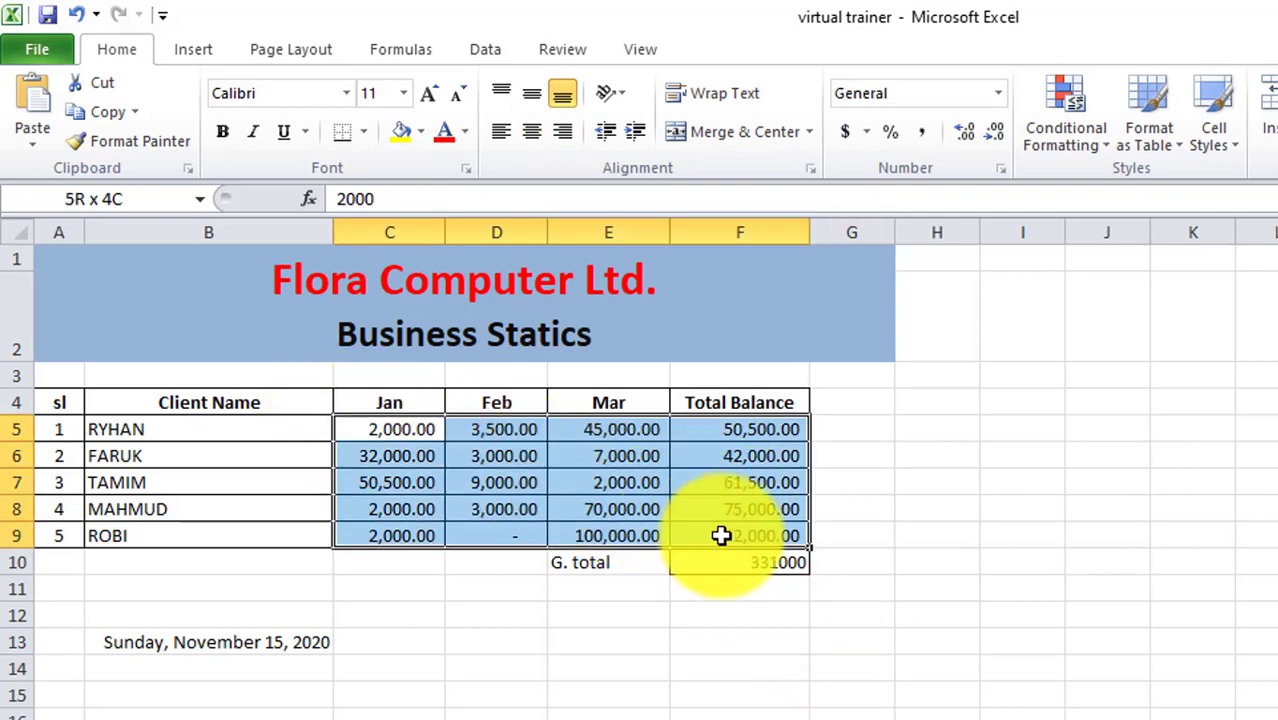
{"action": "left_click", "coordinate": [895, 131]}
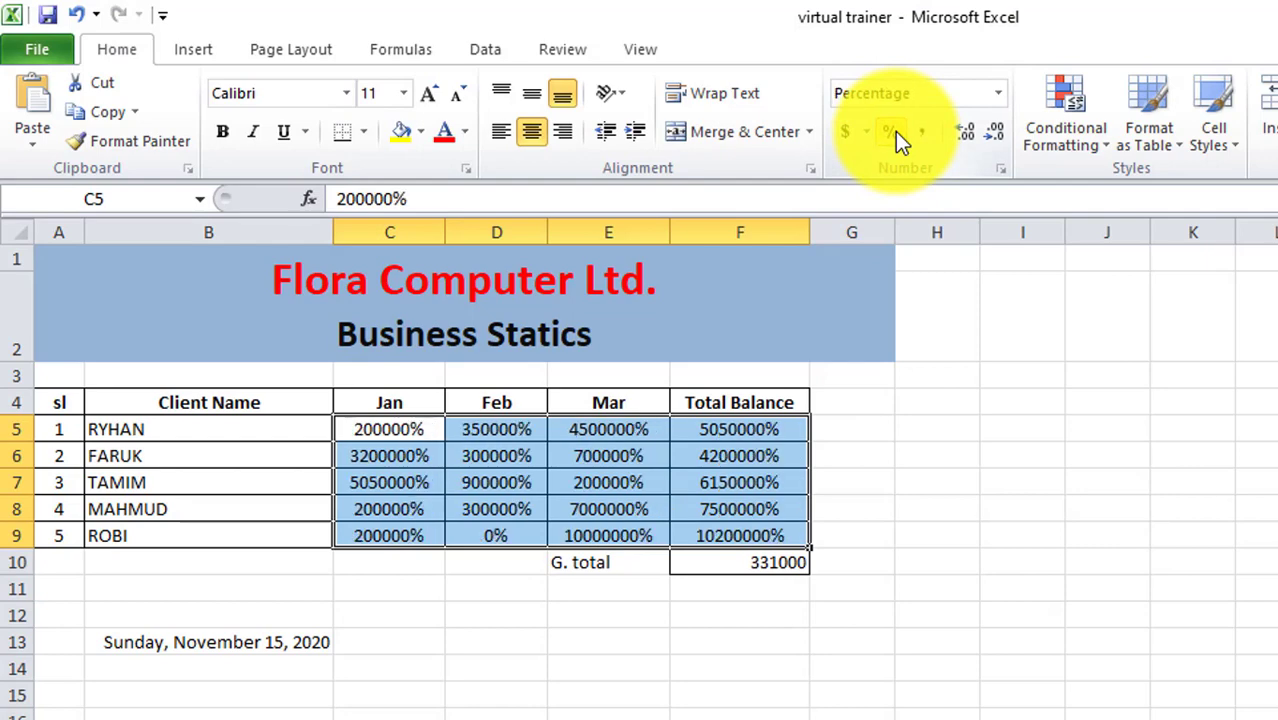
{"action": "left_click", "coordinate": [925, 560]}
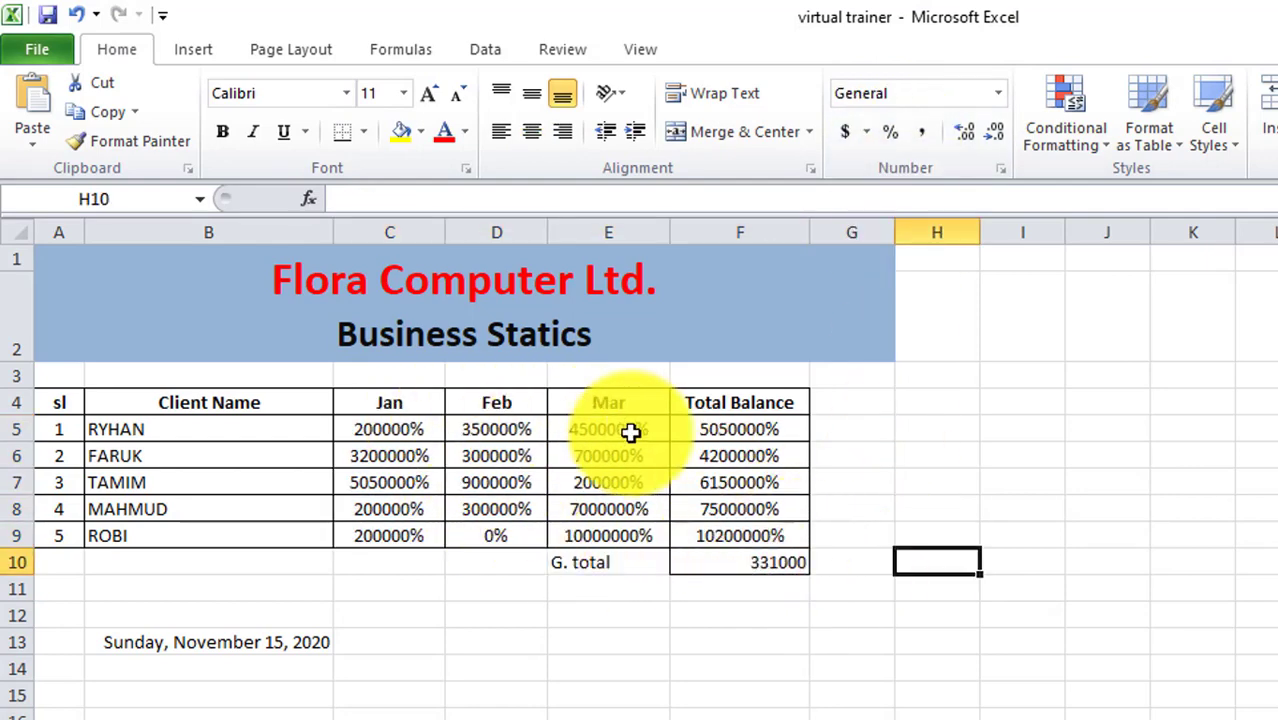
Switch the amounts in C5:F9 from percentages back to the Comma Style.
{"action": "left_click_drag", "start_coordinate": [352, 429], "coordinate": [765, 540]}
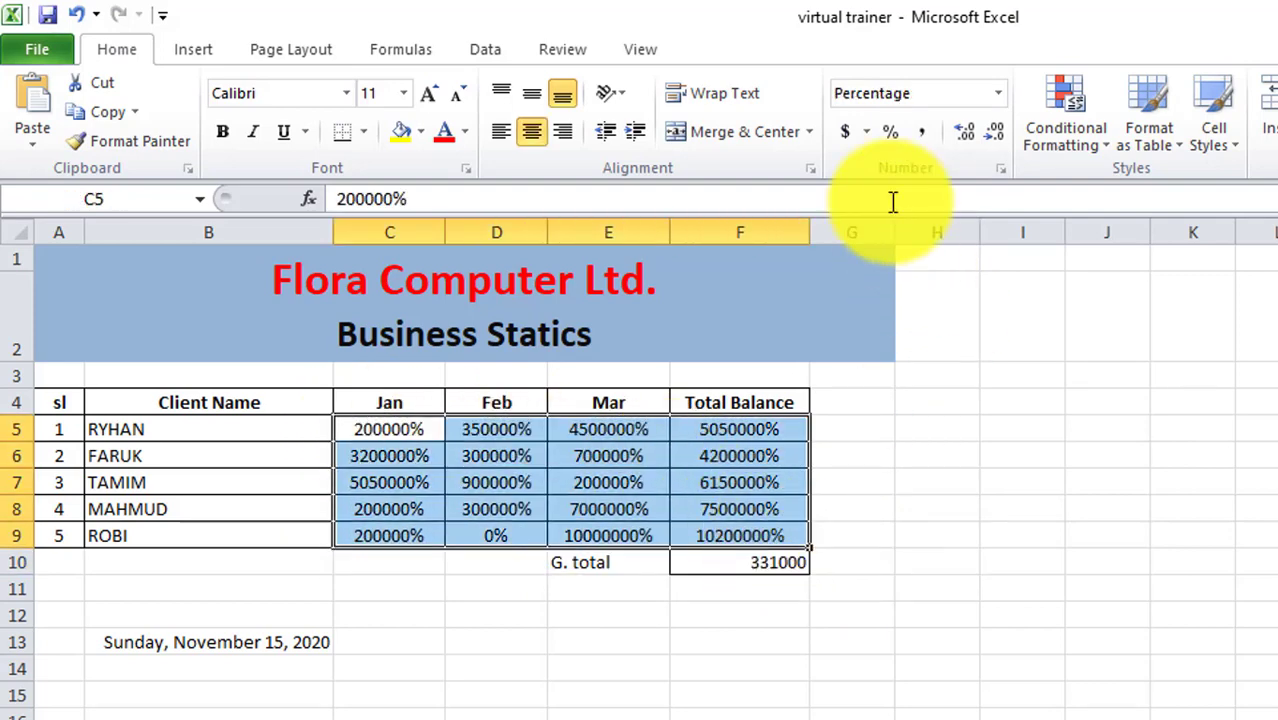
{"action": "left_click", "coordinate": [866, 132]}
{"action": "left_click", "coordinate": [924, 134]}
{"action": "left_click", "coordinate": [972, 538]}
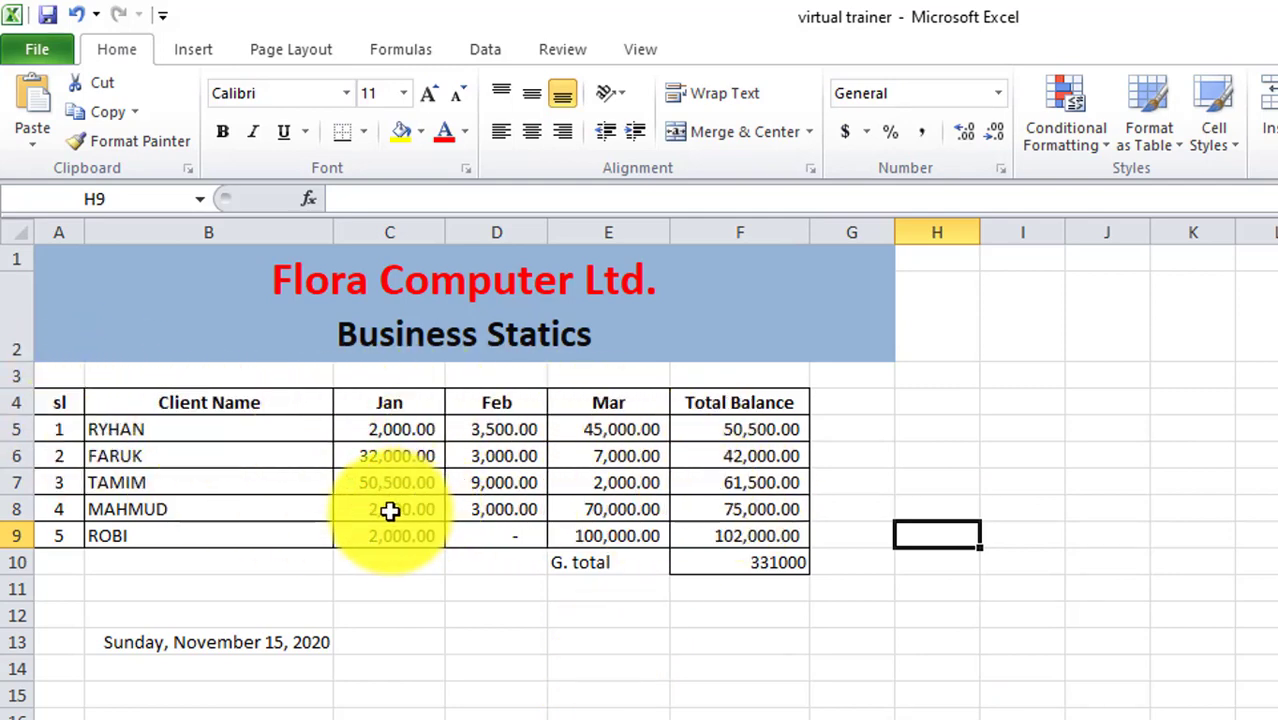
Examine how the table is arranged, going through the month headers, the Mar column, row 7 and the Total Balance cells.
{"action": "left_click", "coordinate": [414, 400]}
{"action": "left_click", "coordinate": [479, 402]}
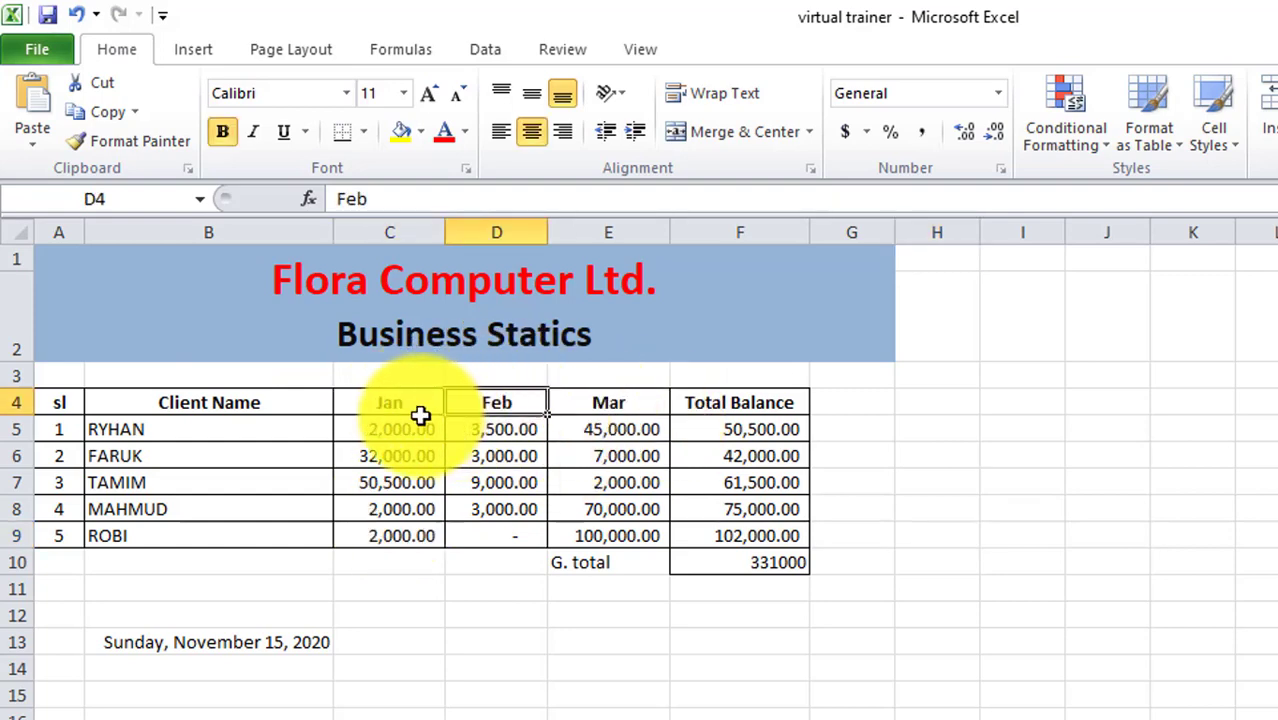
{"action": "left_click", "coordinate": [596, 404]}
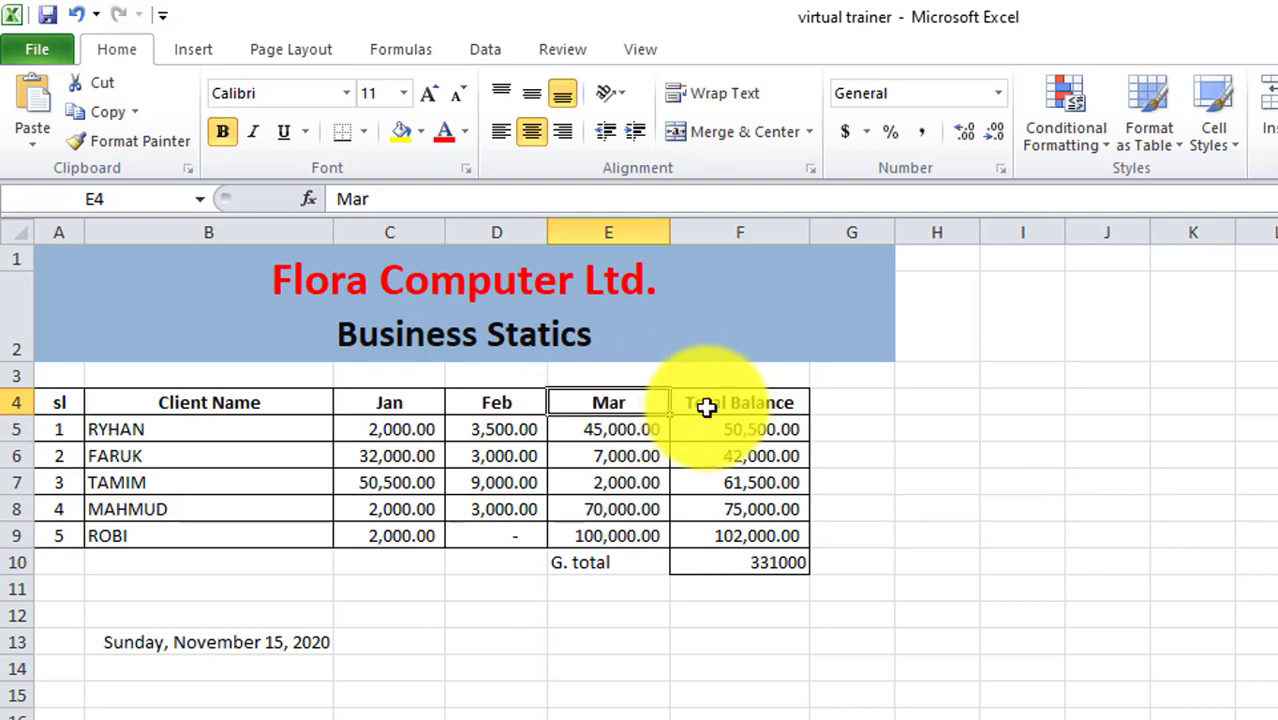
{"action": "left_click", "coordinate": [613, 216]}
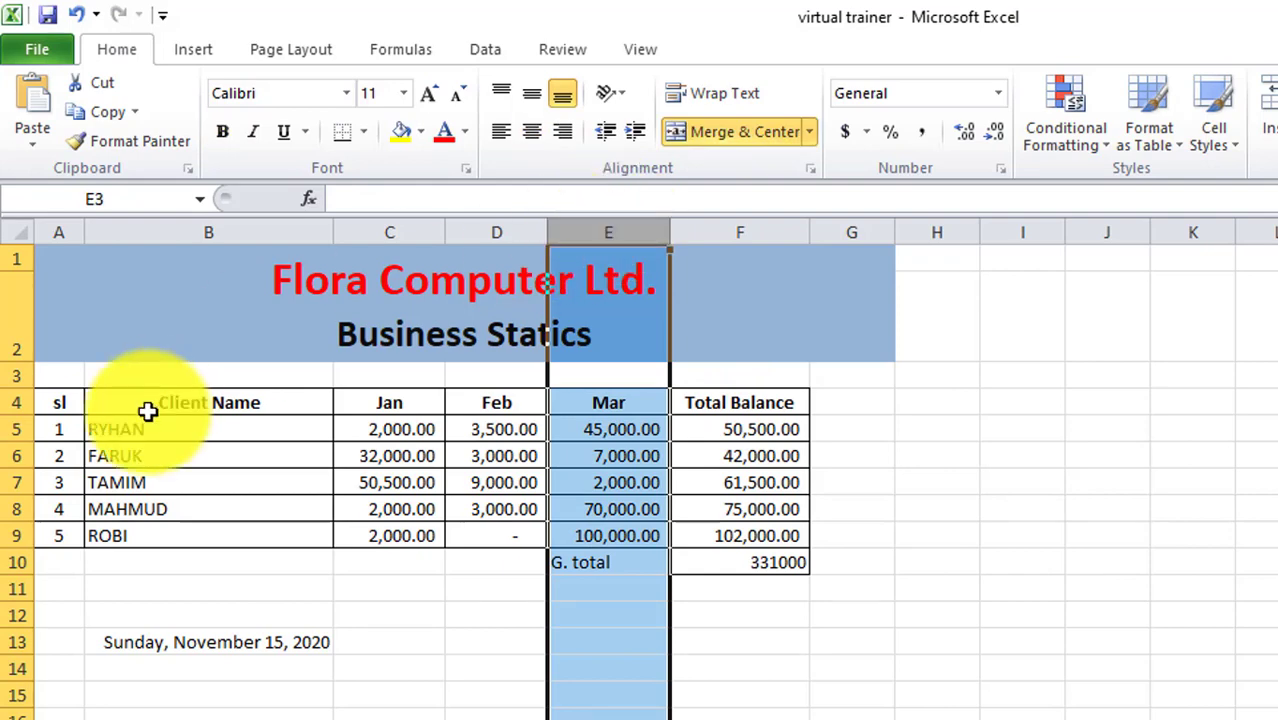
{"action": "left_click", "coordinate": [6, 482]}
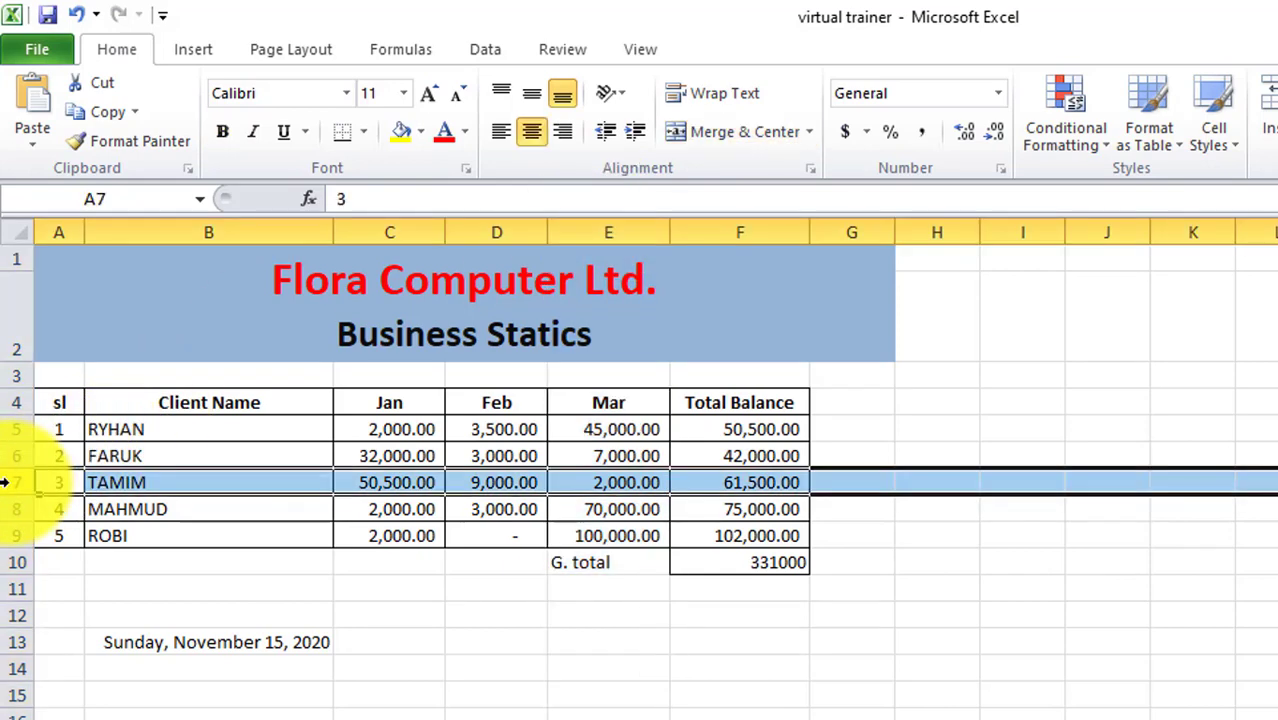
{"action": "left_click", "coordinate": [633, 222]}
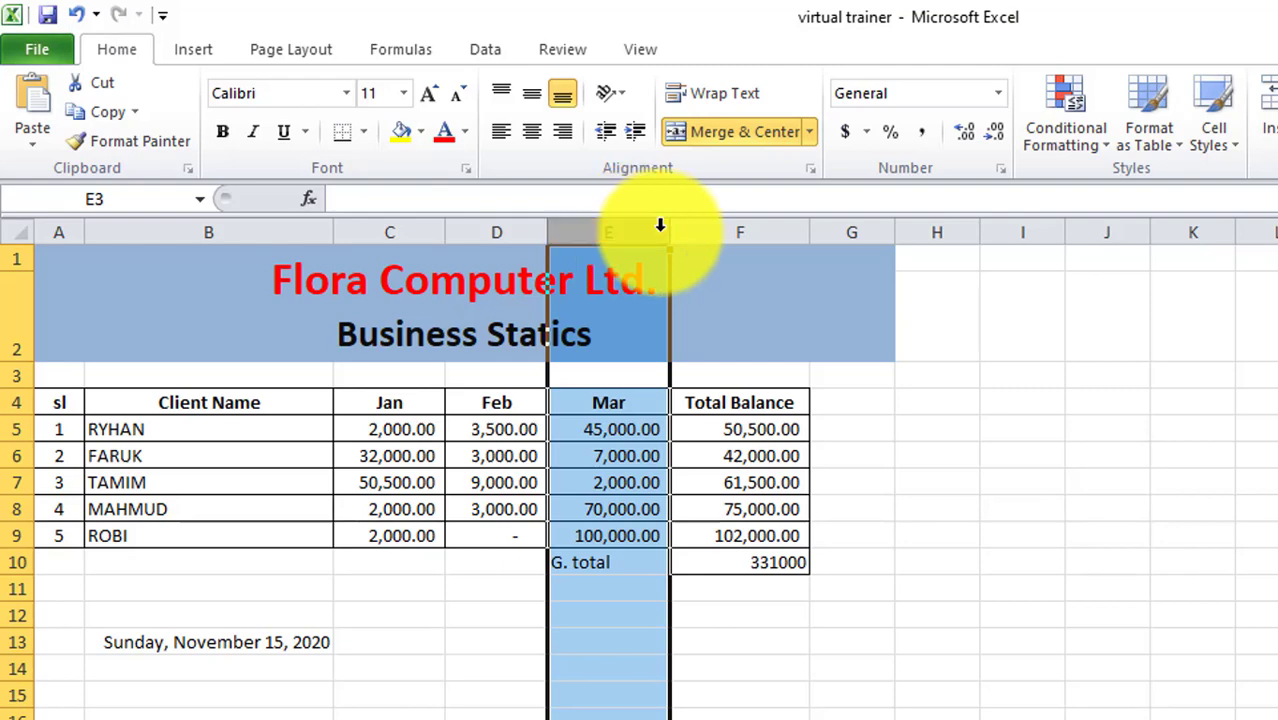
{"action": "left_click_drag", "start_coordinate": [588, 460], "coordinate": [592, 476]}
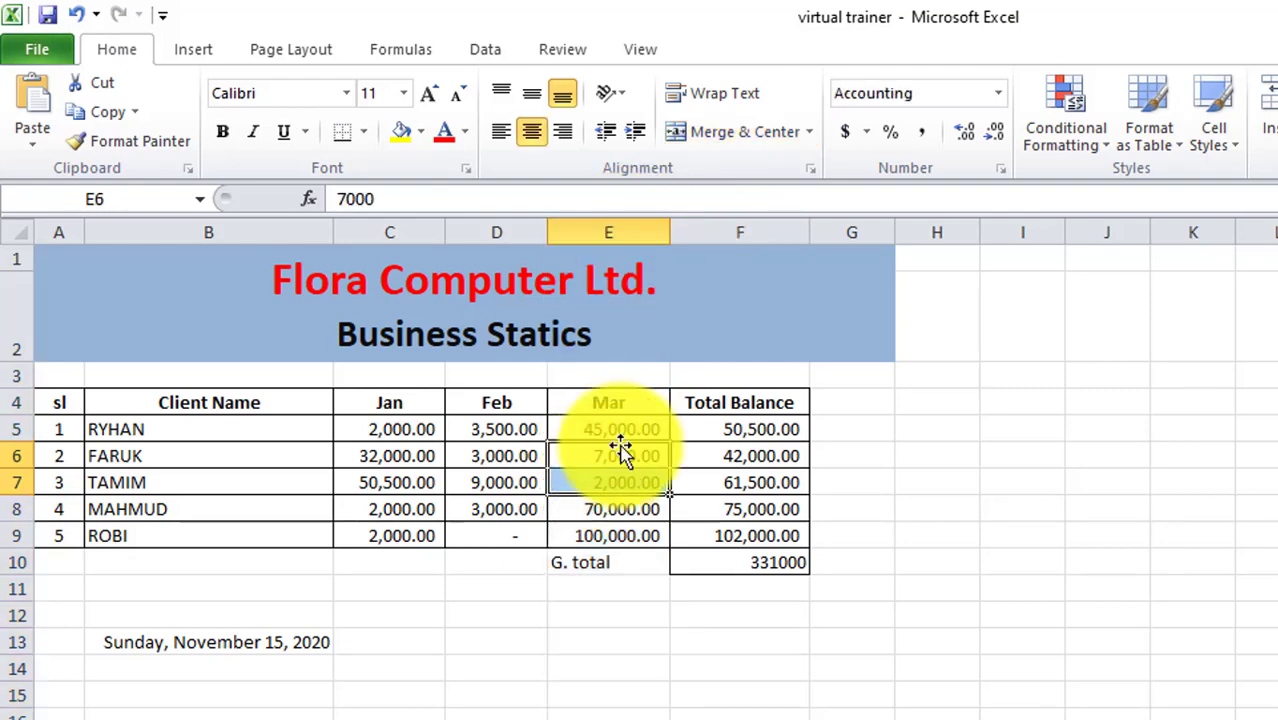
{"action": "left_click_drag", "start_coordinate": [624, 396], "coordinate": [619, 562]}
{"action": "left_click_drag", "start_coordinate": [688, 271], "coordinate": [686, 435]}
{"action": "left_click", "coordinate": [690, 484]}
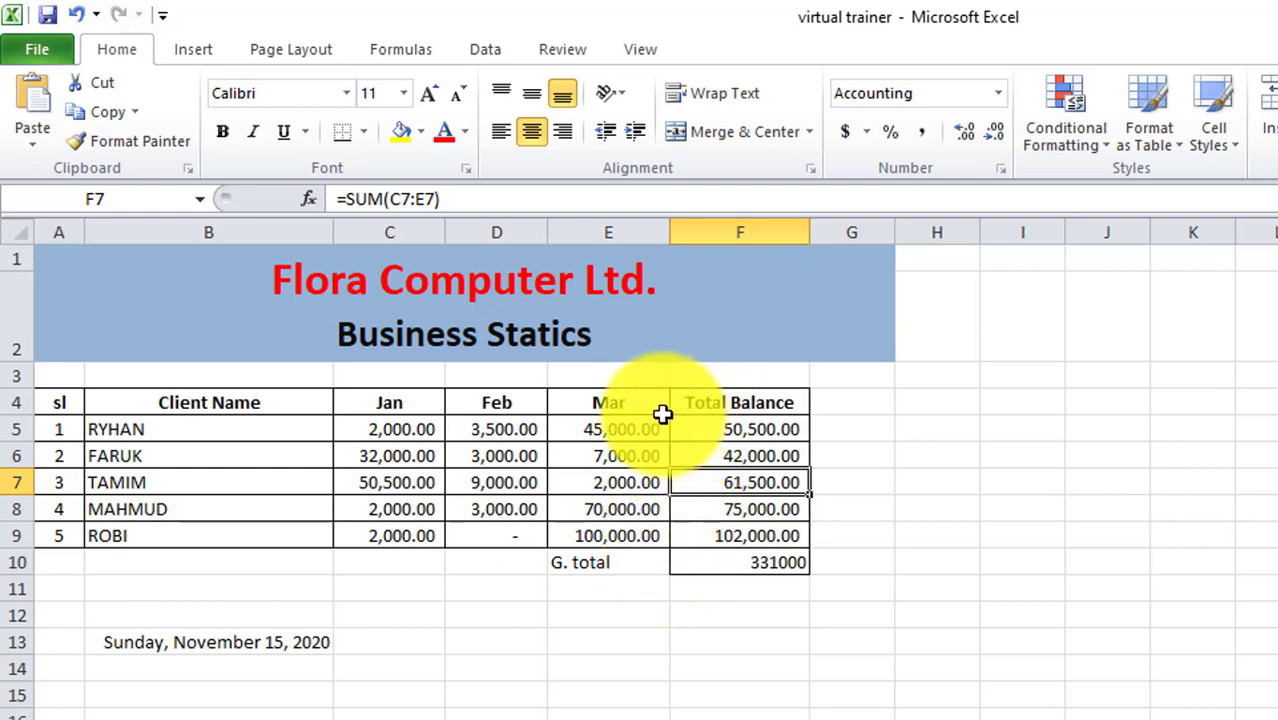
Insert a blank column between the Mar and Total Balance columns.
{"action": "left_click", "coordinate": [610, 230]}
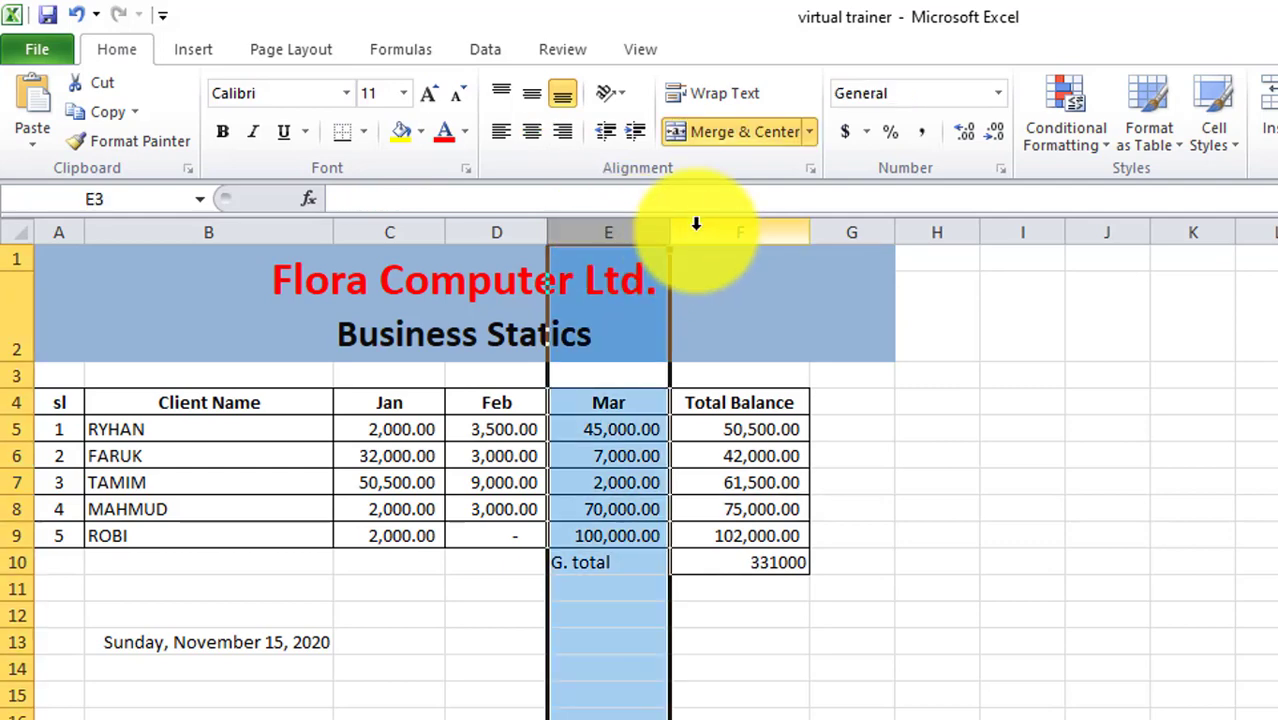
{"action": "left_click", "coordinate": [731, 228]}
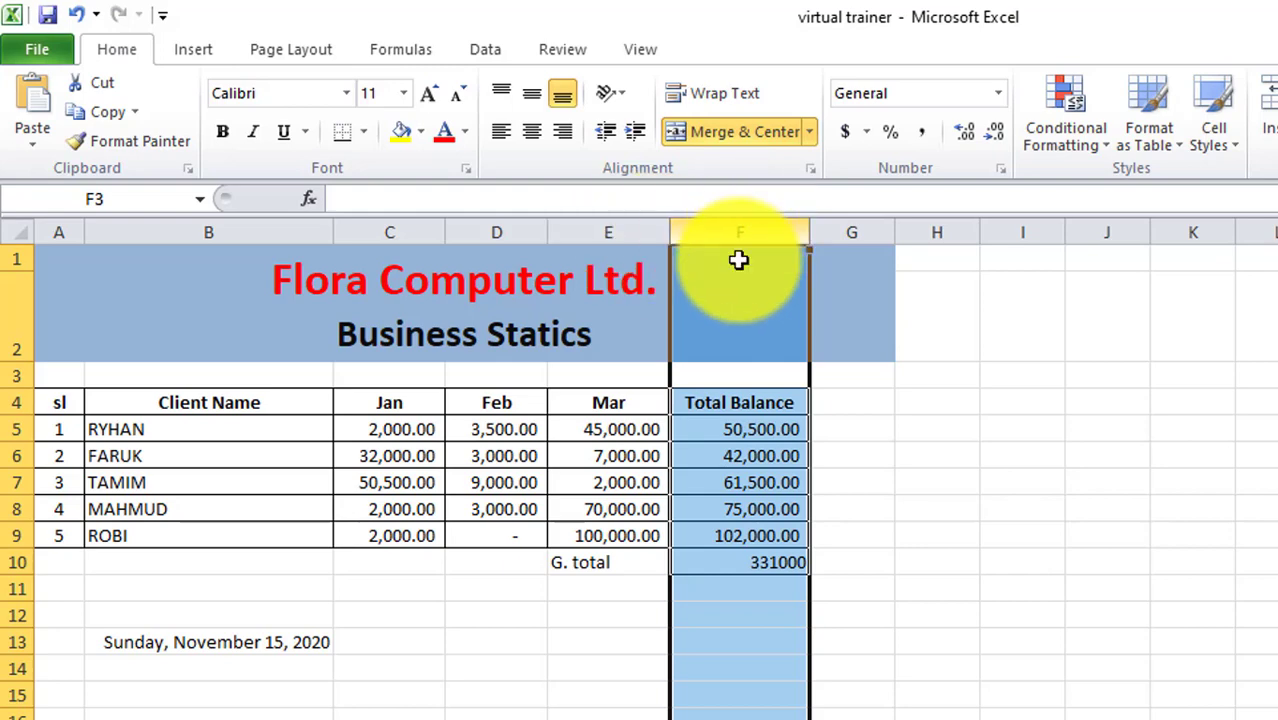
{"action": "left_click", "coordinate": [608, 402]}
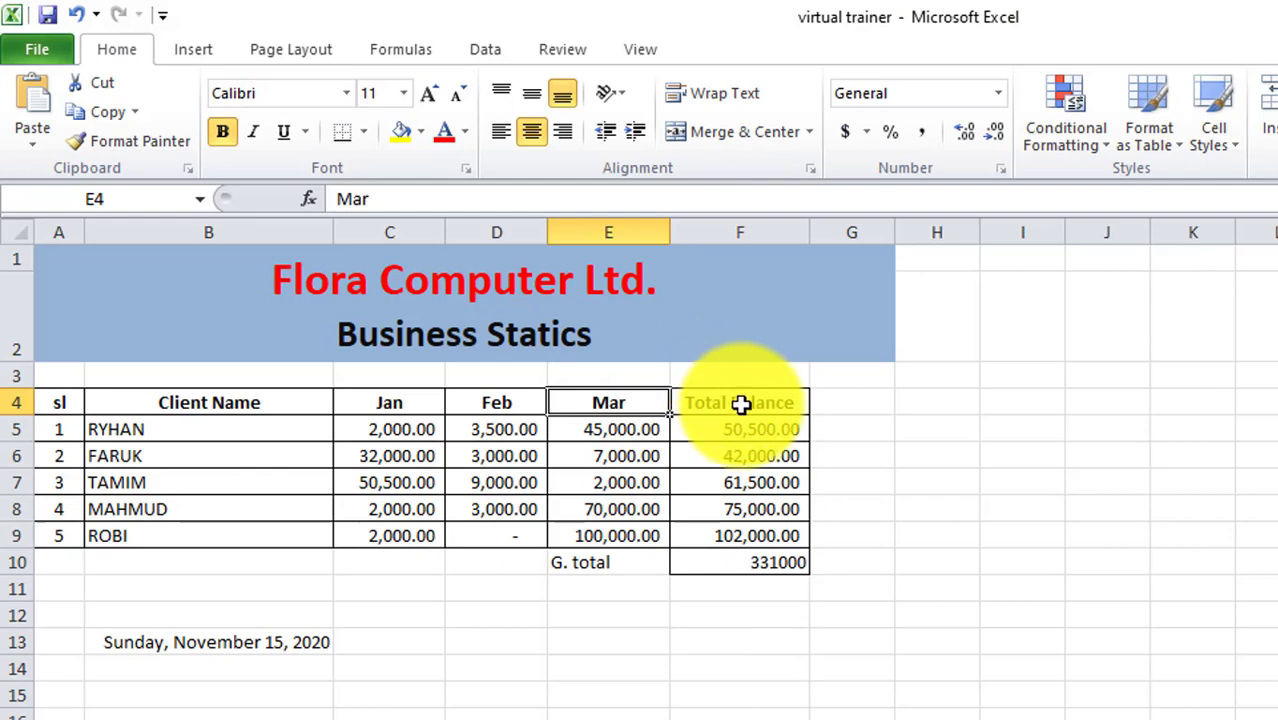
{"action": "left_click", "coordinate": [742, 403]}
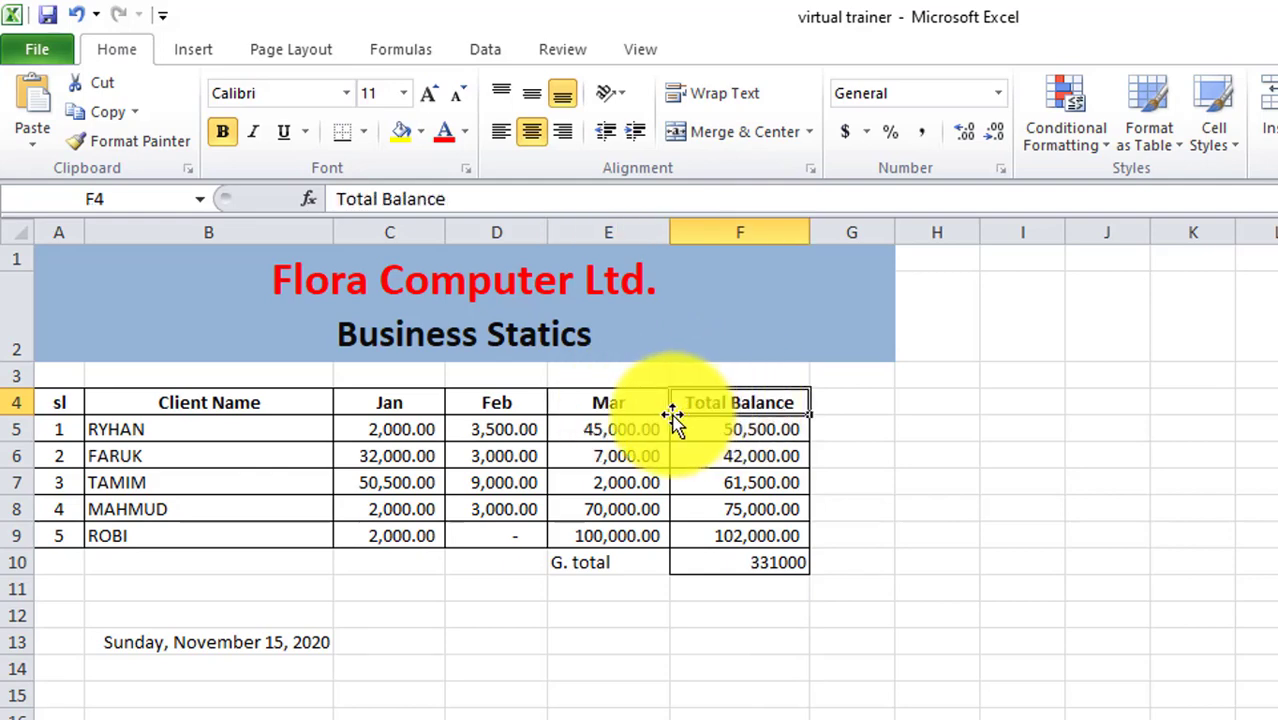
{"action": "left_click", "coordinate": [734, 220]}
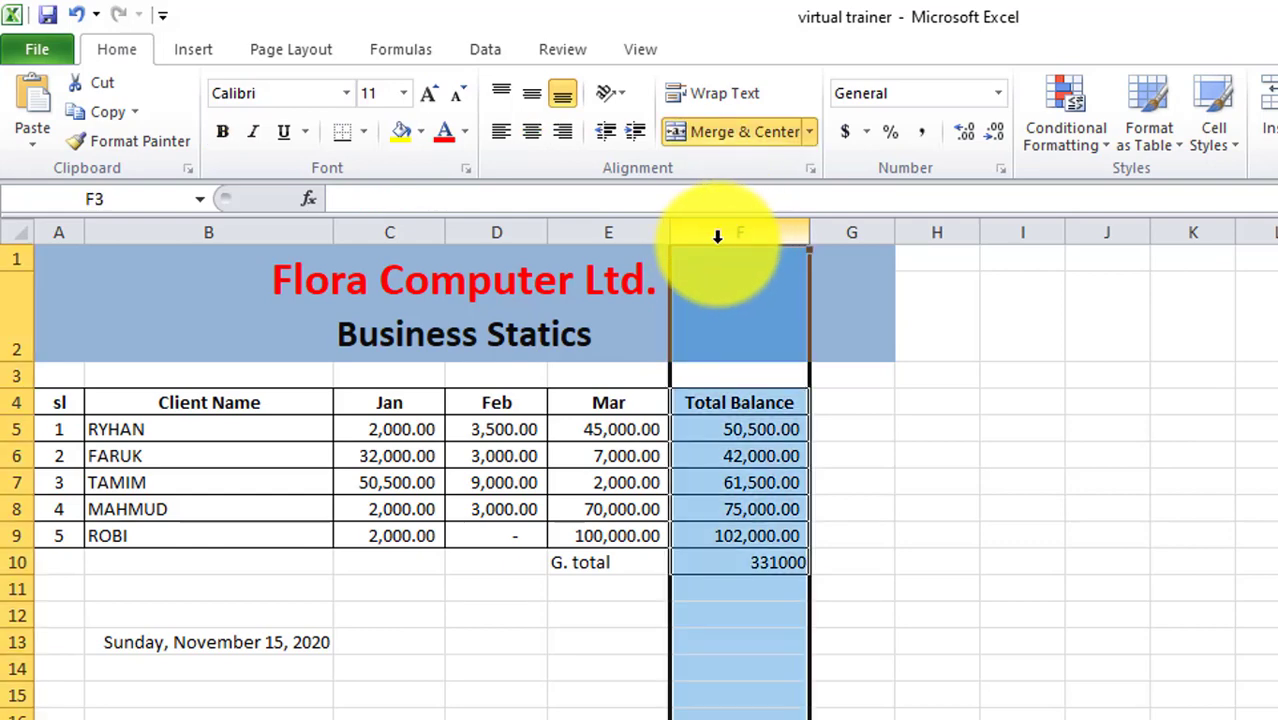
{"action": "right_click", "coordinate": [717, 231]}
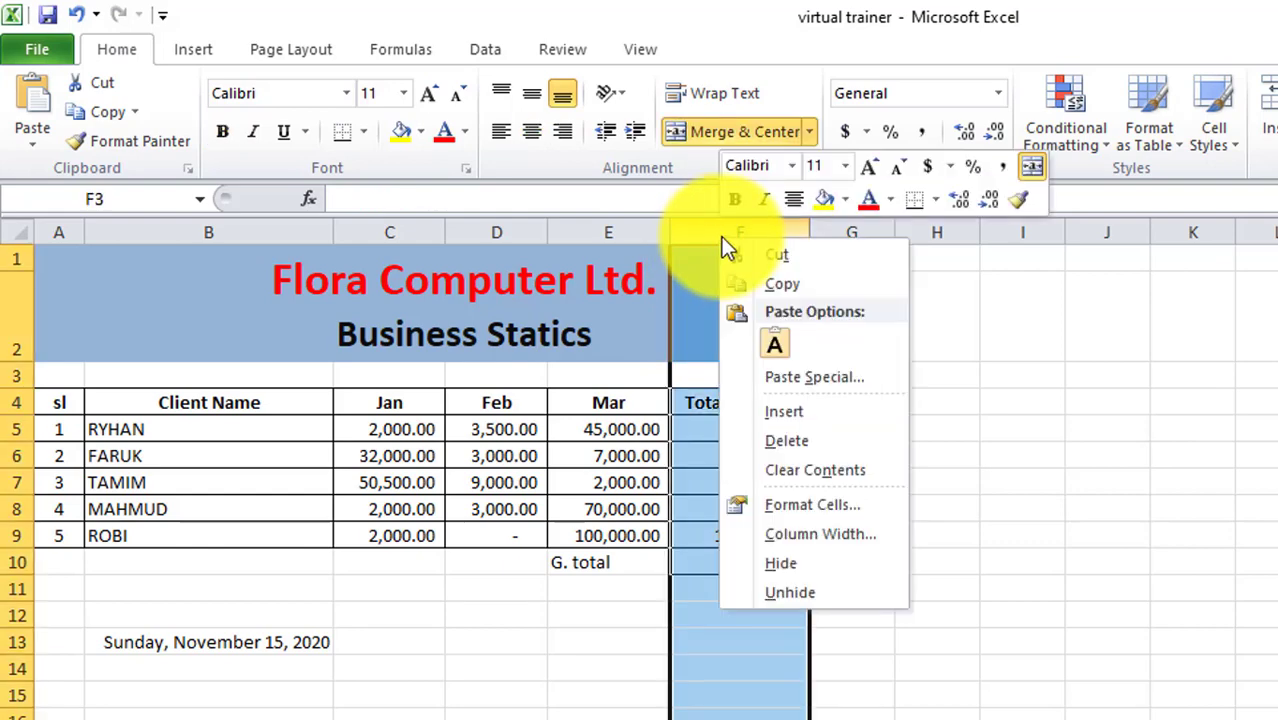
{"action": "left_click", "coordinate": [810, 410]}
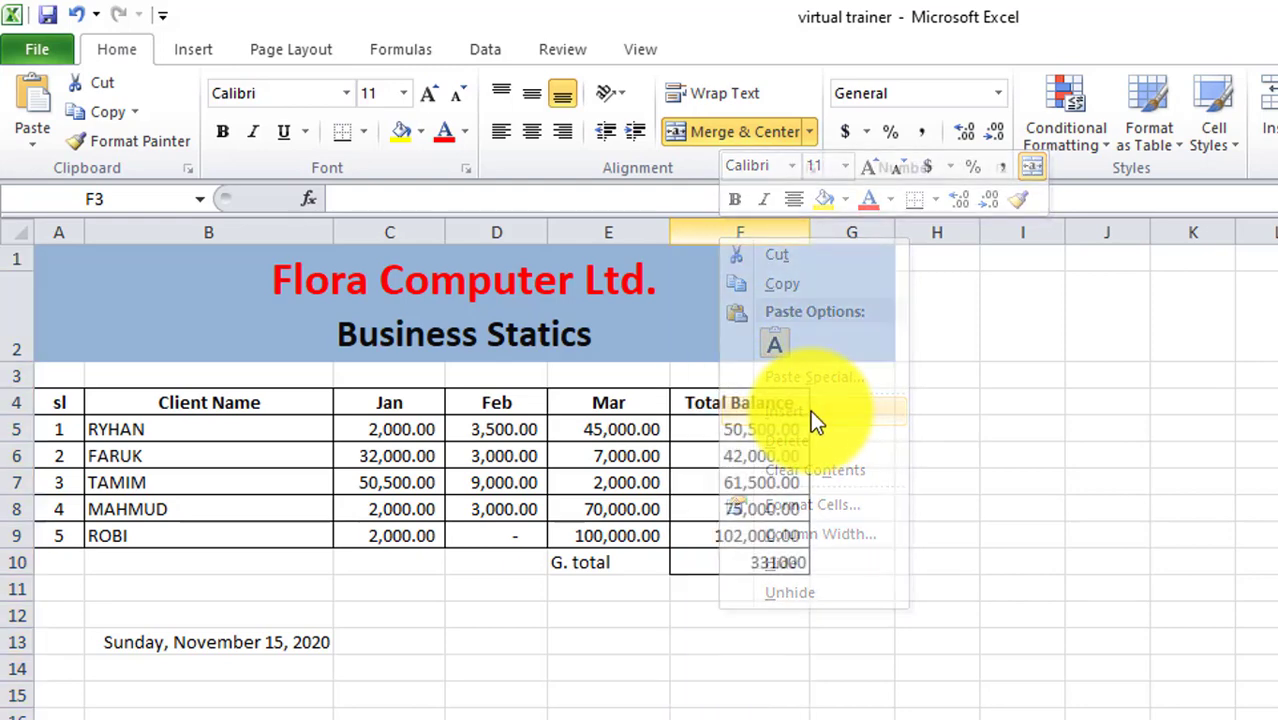
{"action": "left_click", "coordinate": [712, 455]}
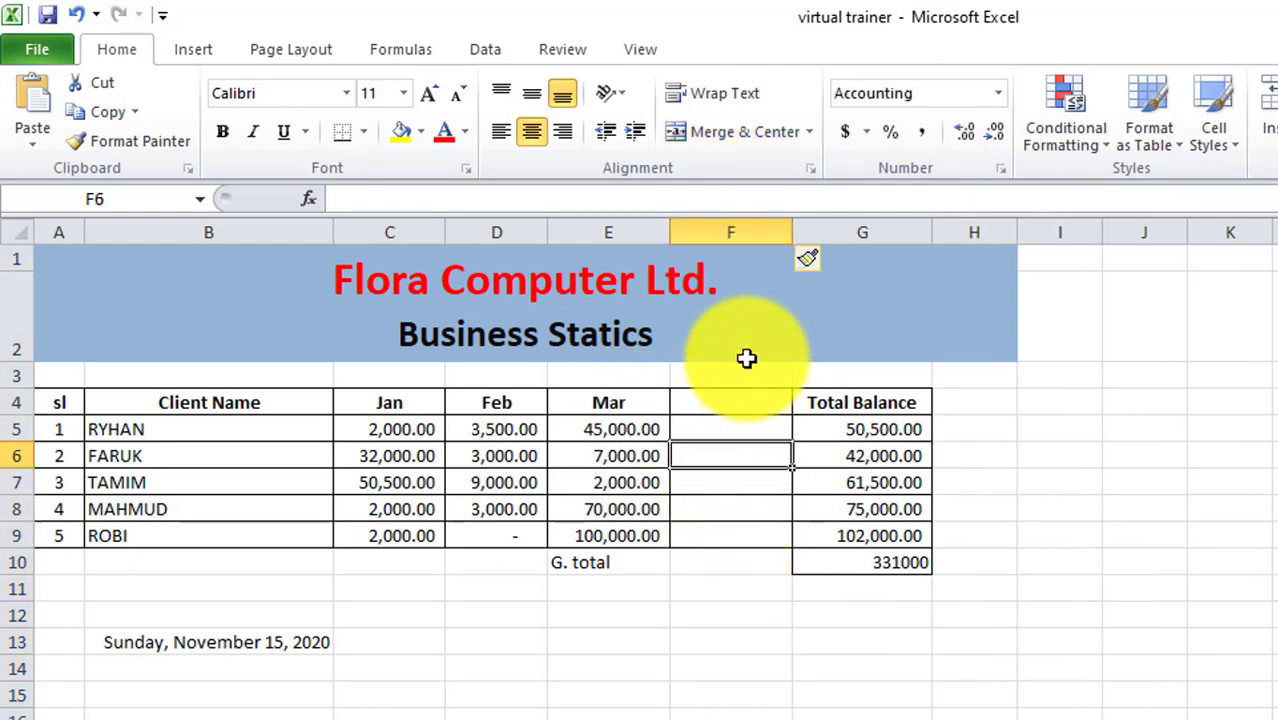
Compare the new column F with the Total Balance column and look at the commands available for inserting a column there.
{"action": "left_click", "coordinate": [731, 222]}
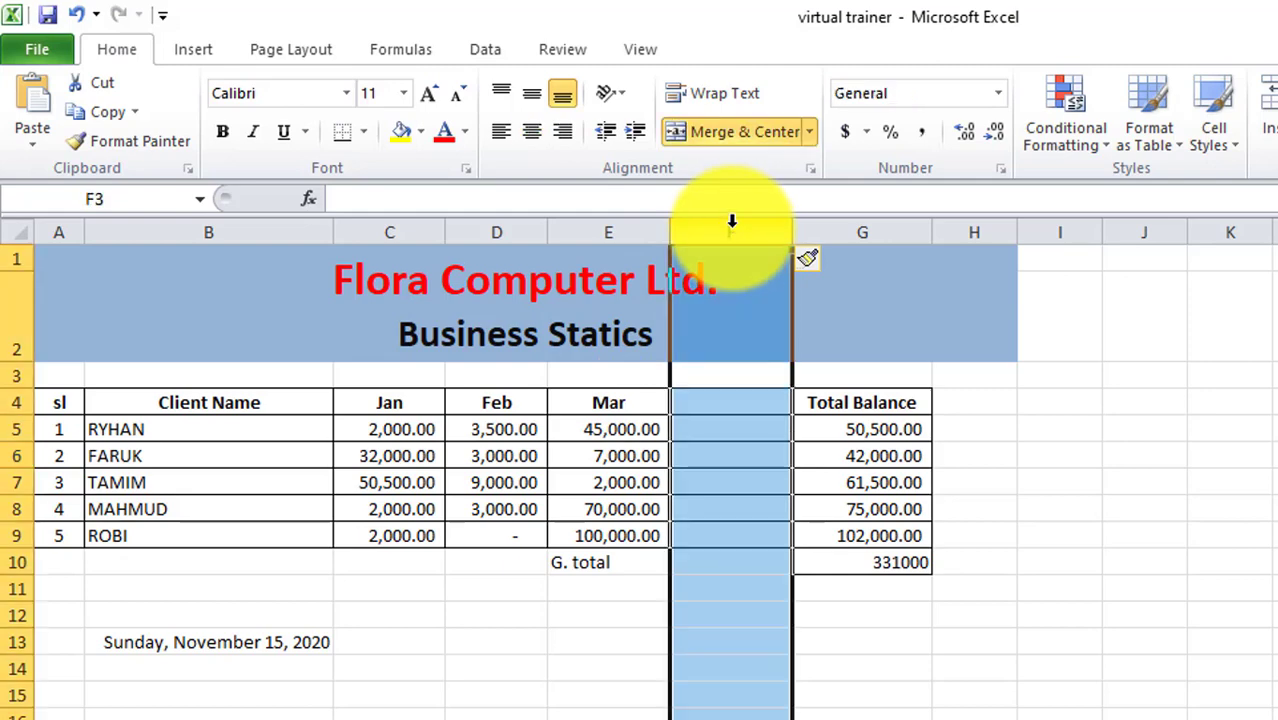
{"action": "left_click", "coordinate": [875, 222]}
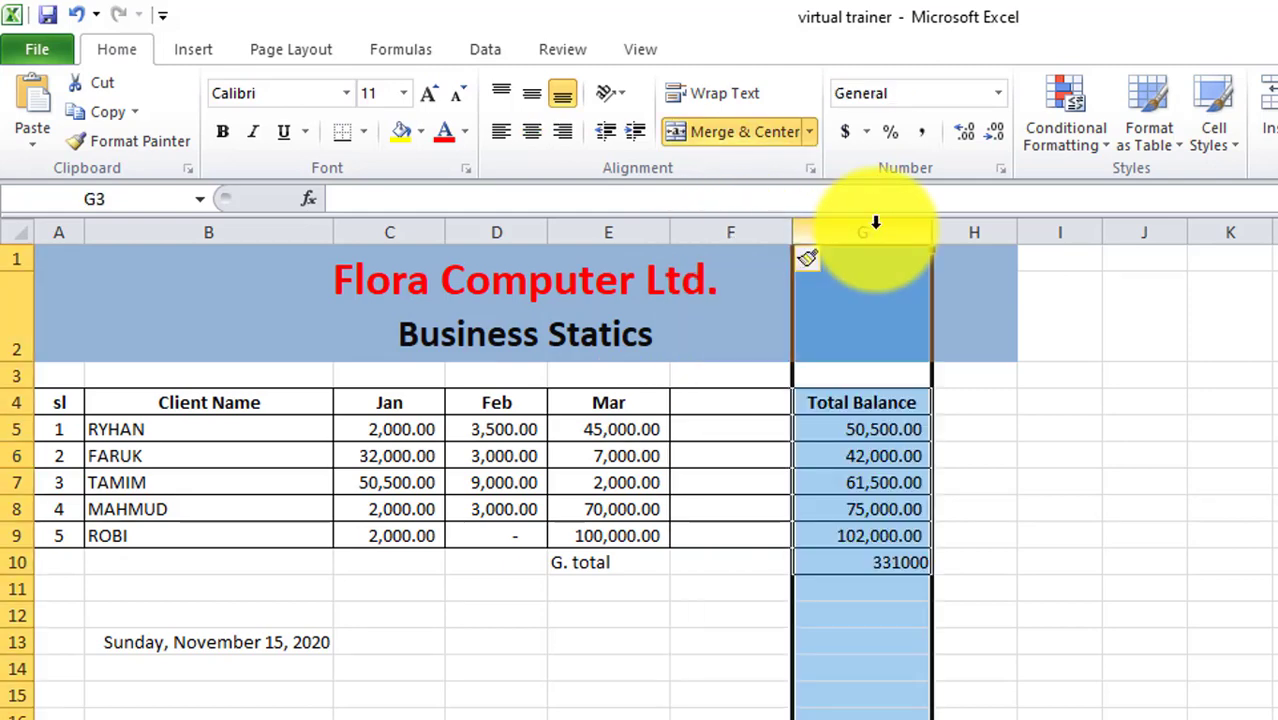
{"action": "right_click", "coordinate": [876, 227]}
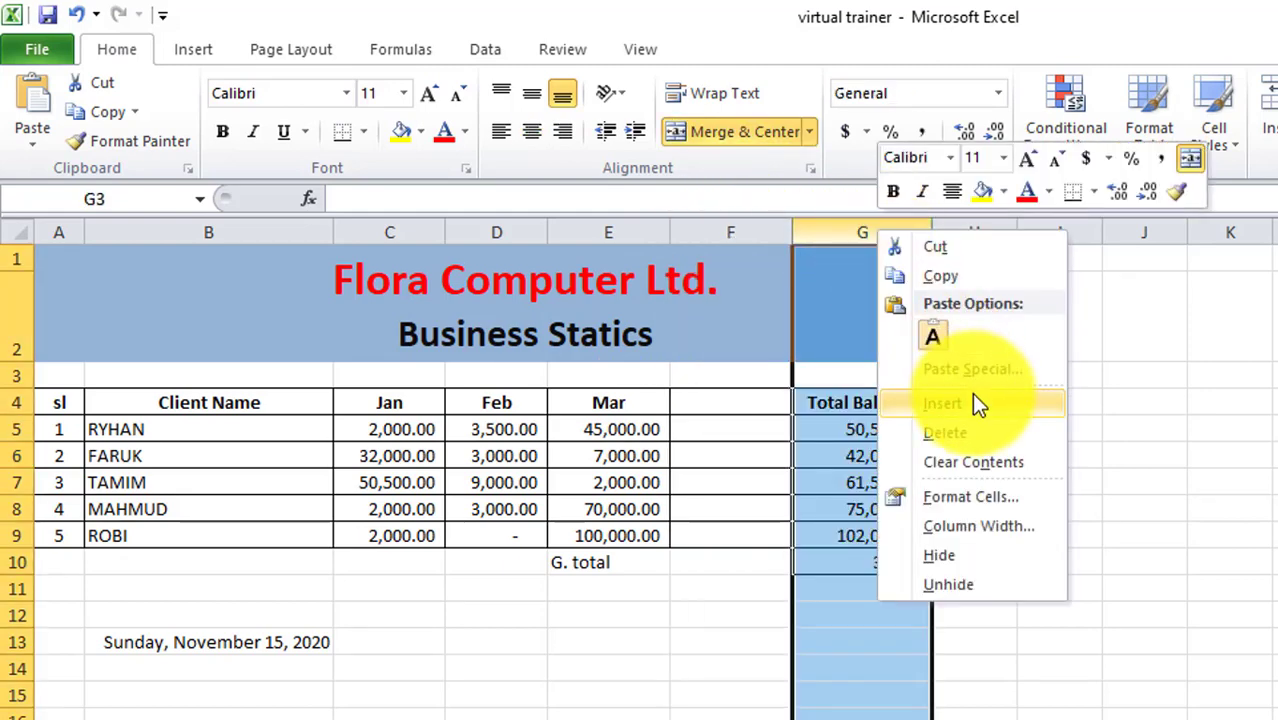
{"action": "left_click", "coordinate": [744, 317]}
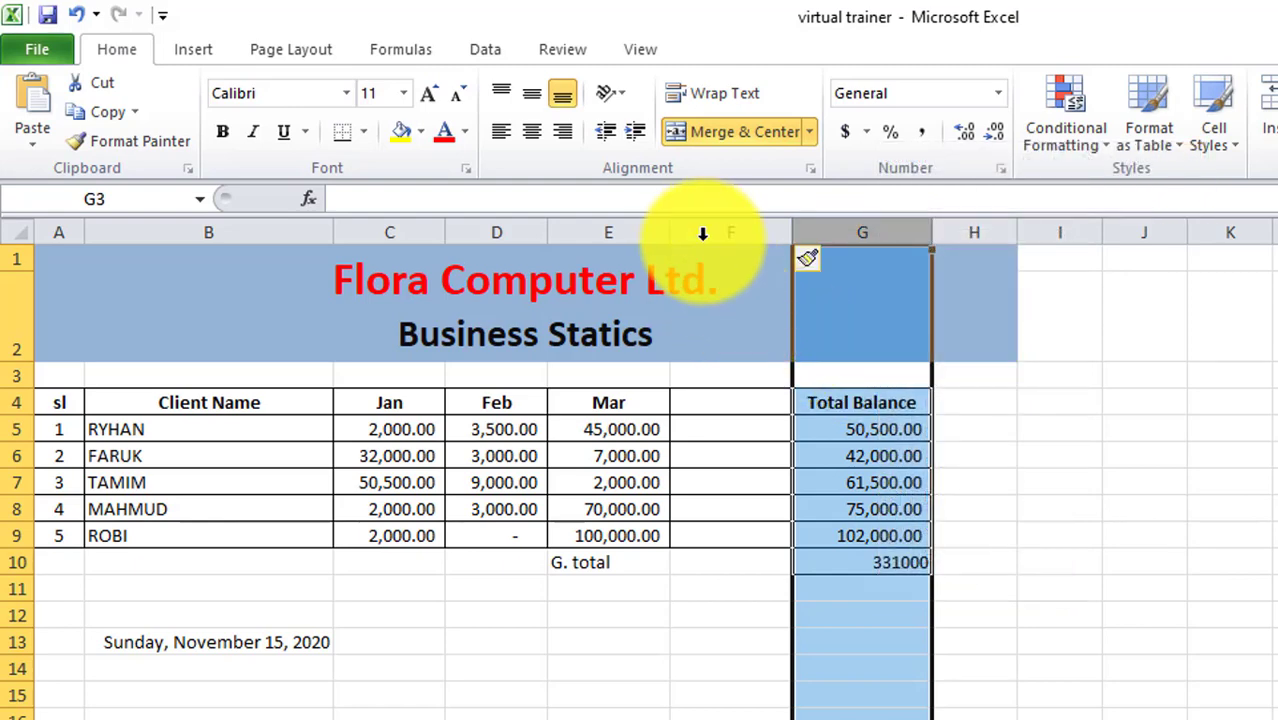
{"action": "left_click", "coordinate": [702, 233]}
{"action": "left_click", "coordinate": [566, 560]}
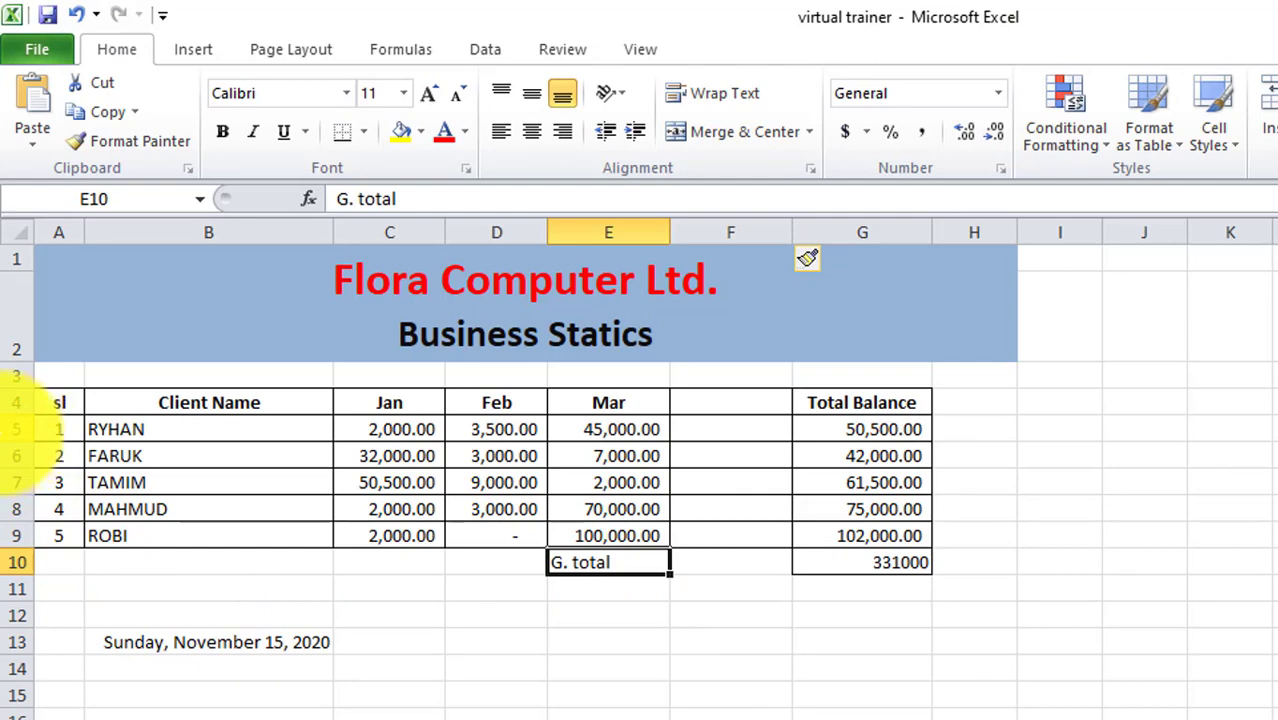
Insert a blank row between the clients numbered 1 and 2, and check the new row across the table.
{"action": "left_click", "coordinate": [4, 457]}
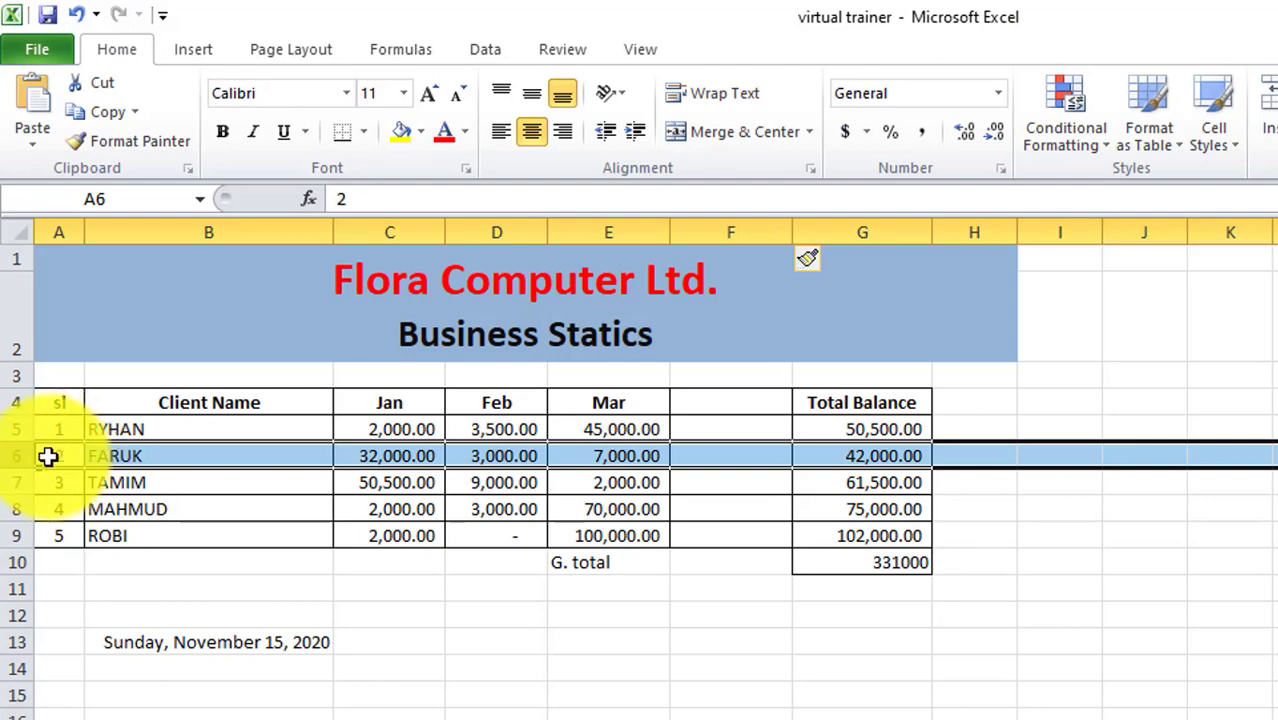
{"action": "left_click", "coordinate": [116, 431]}
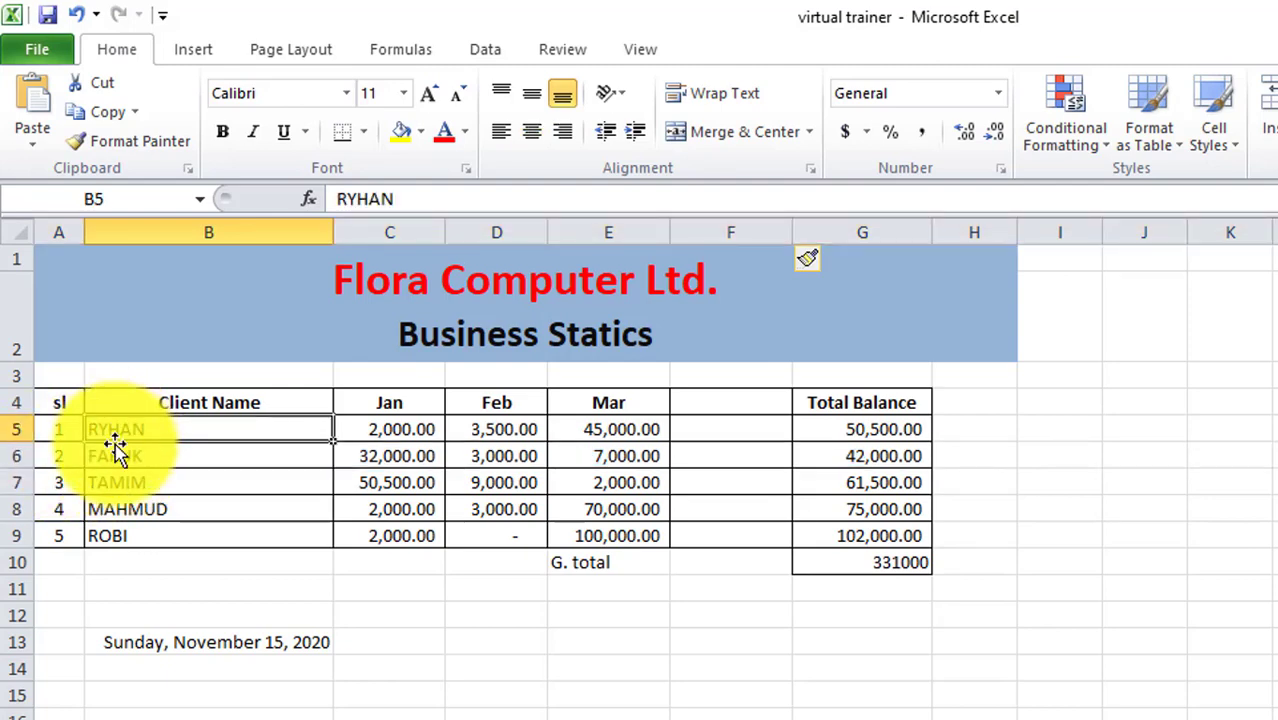
{"action": "left_click", "coordinate": [116, 455]}
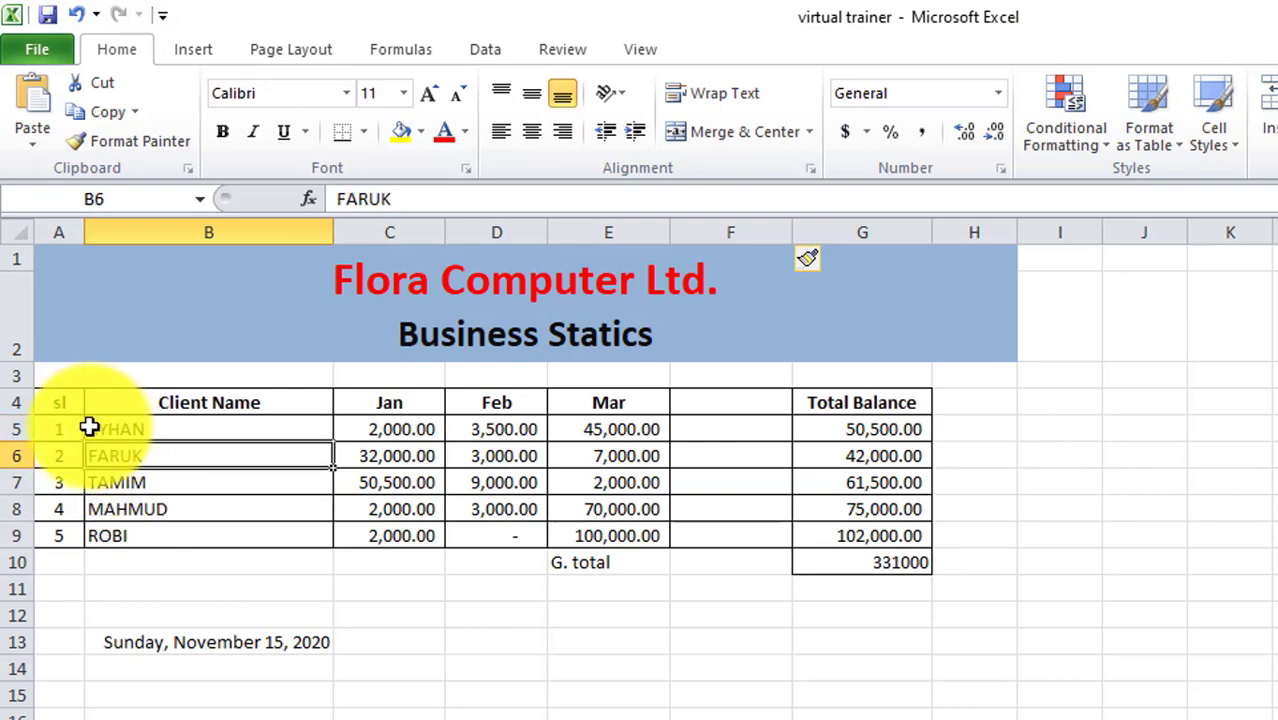
{"action": "left_click", "coordinate": [13, 456]}
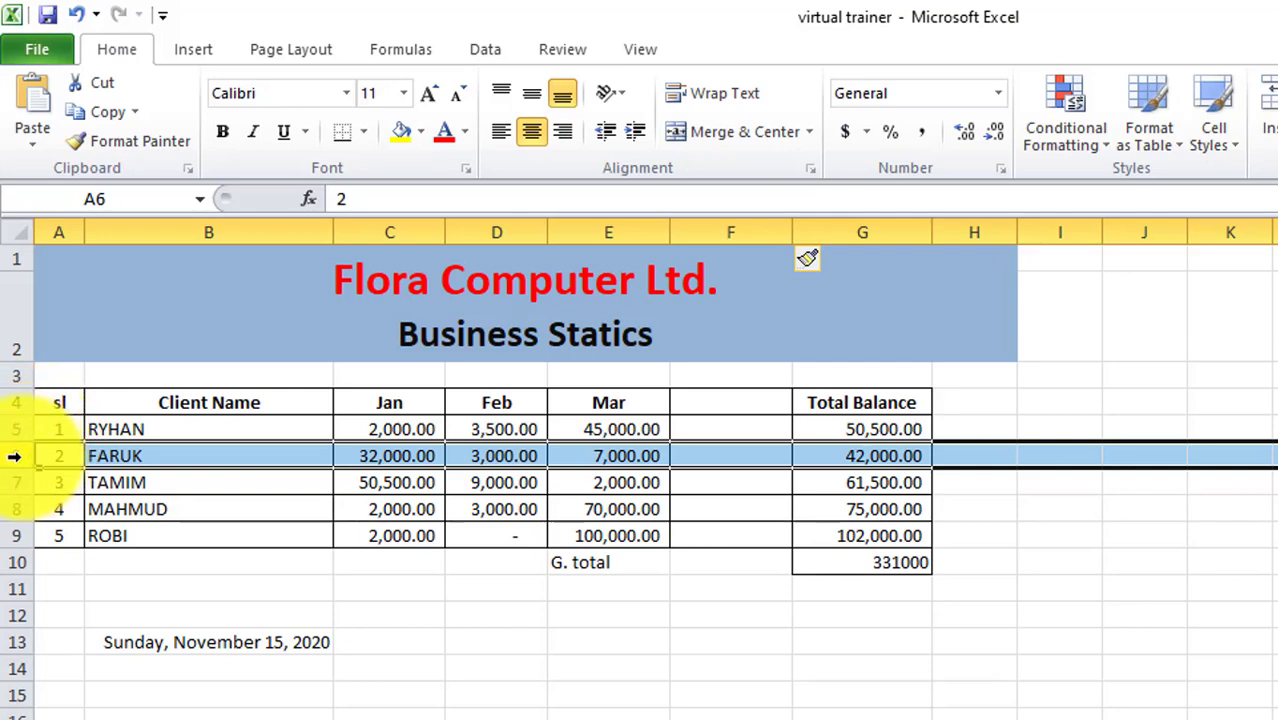
{"action": "right_click", "coordinate": [14, 456]}
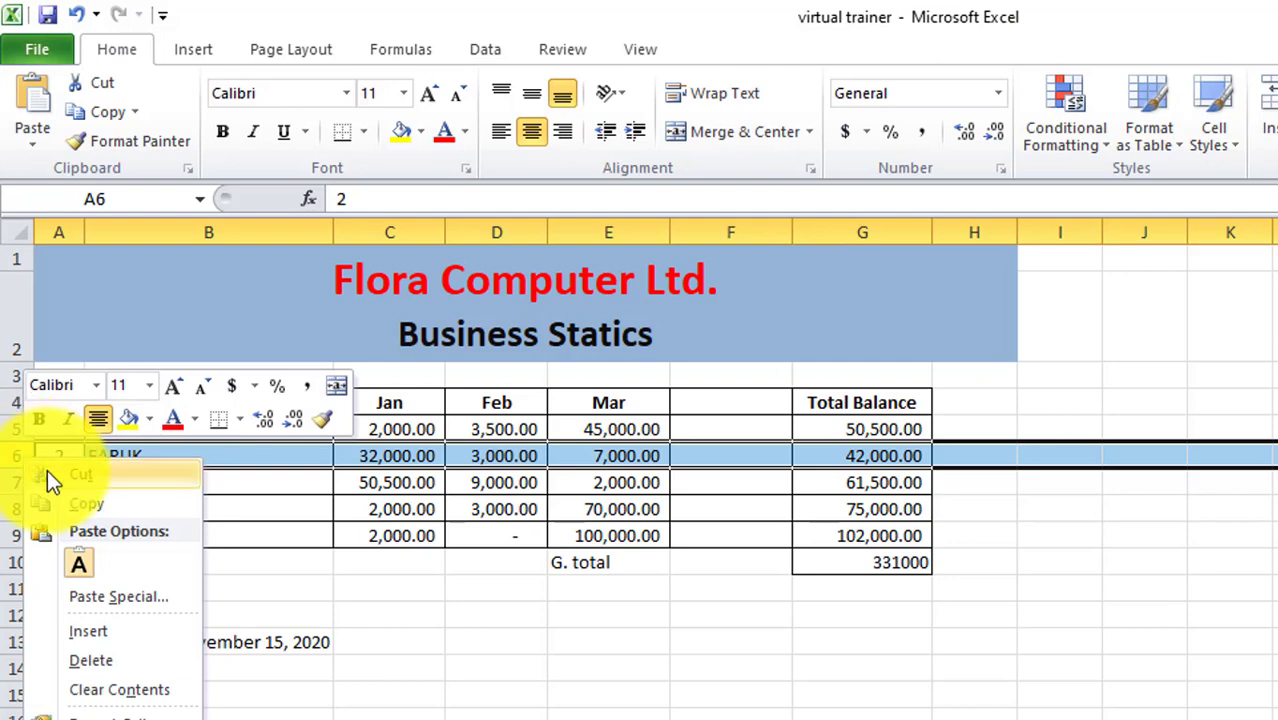
{"action": "left_click", "coordinate": [118, 625]}
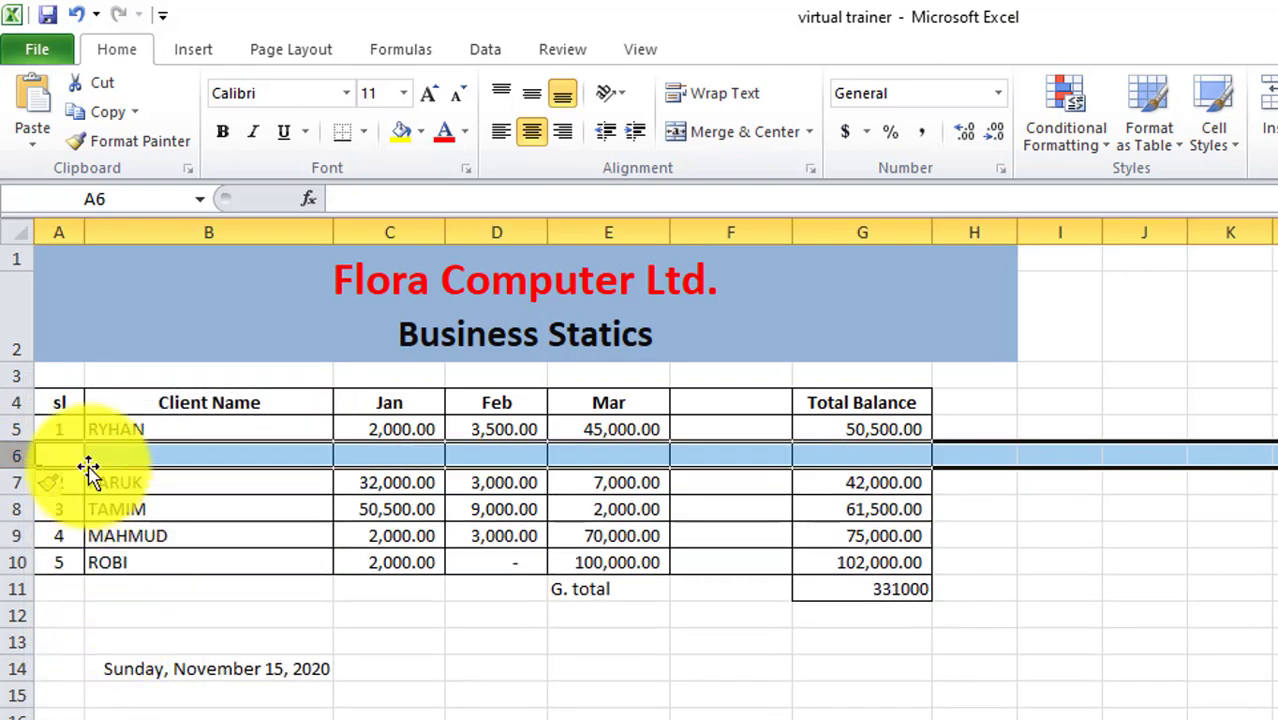
{"action": "left_click", "coordinate": [122, 485]}
{"action": "left_click_drag", "start_coordinate": [134, 458], "coordinate": [852, 466]}
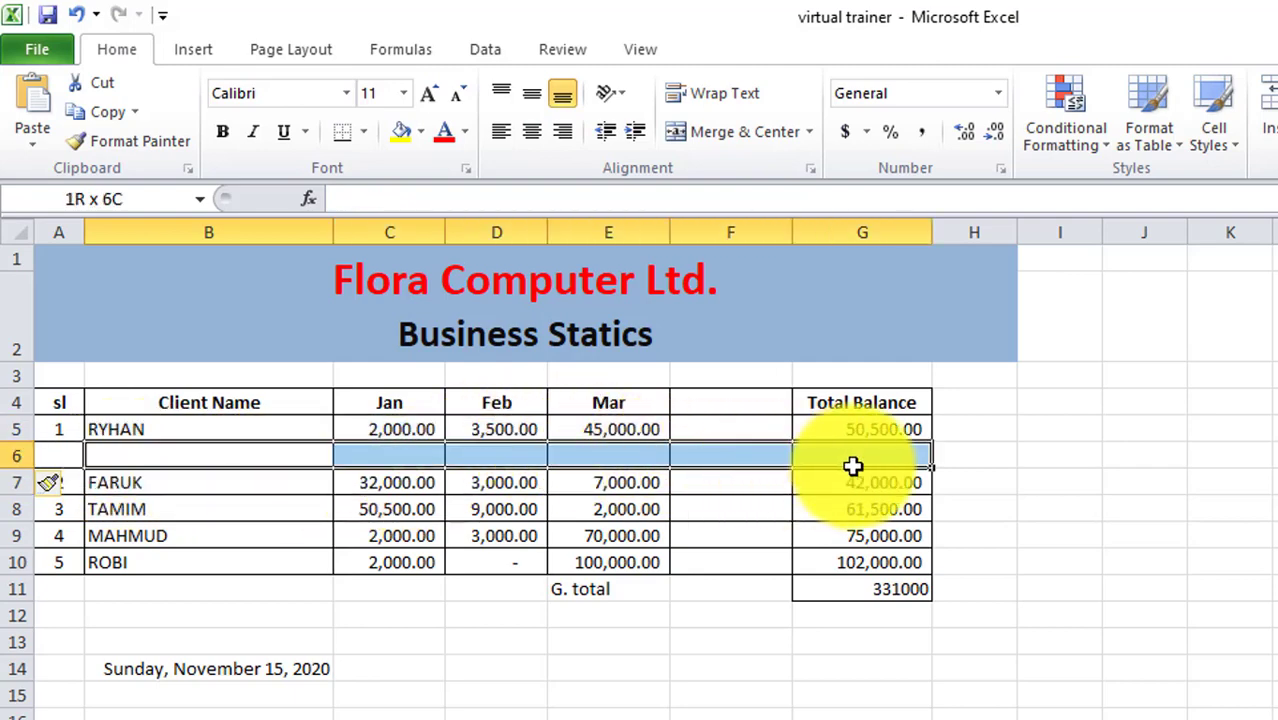
{"action": "left_click", "coordinate": [138, 434]}
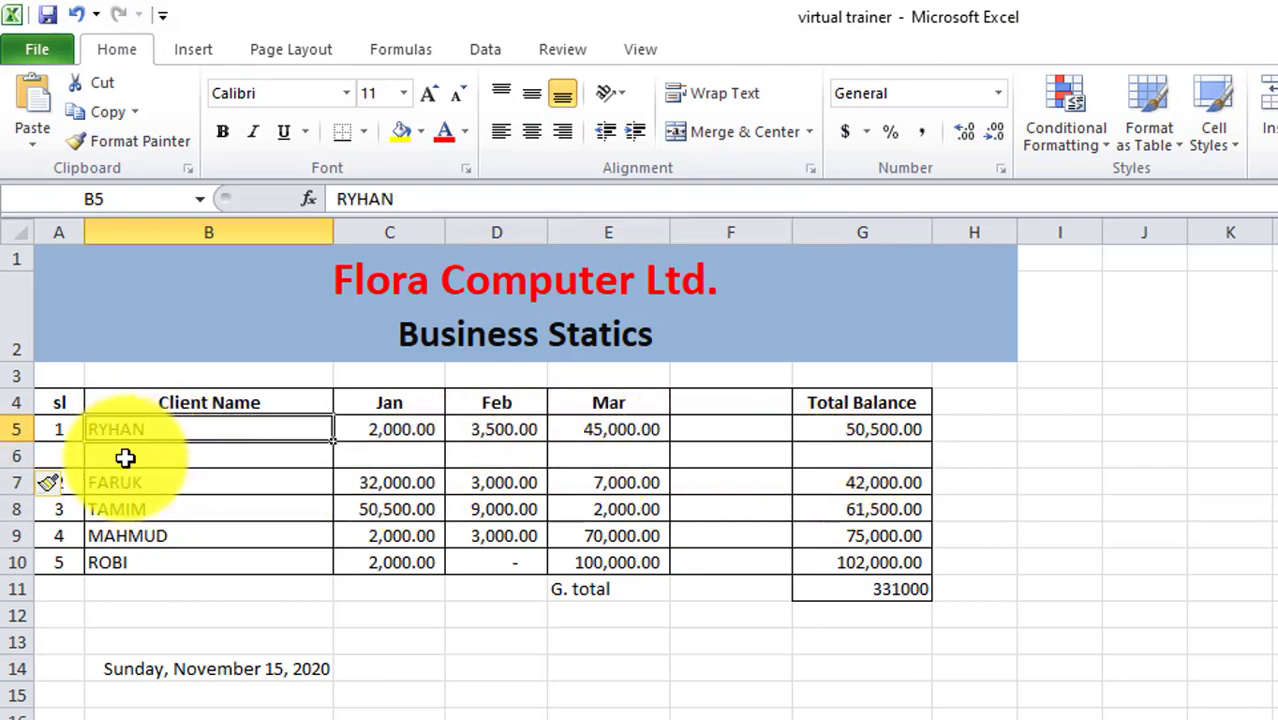
{"action": "left_click", "coordinate": [125, 457]}
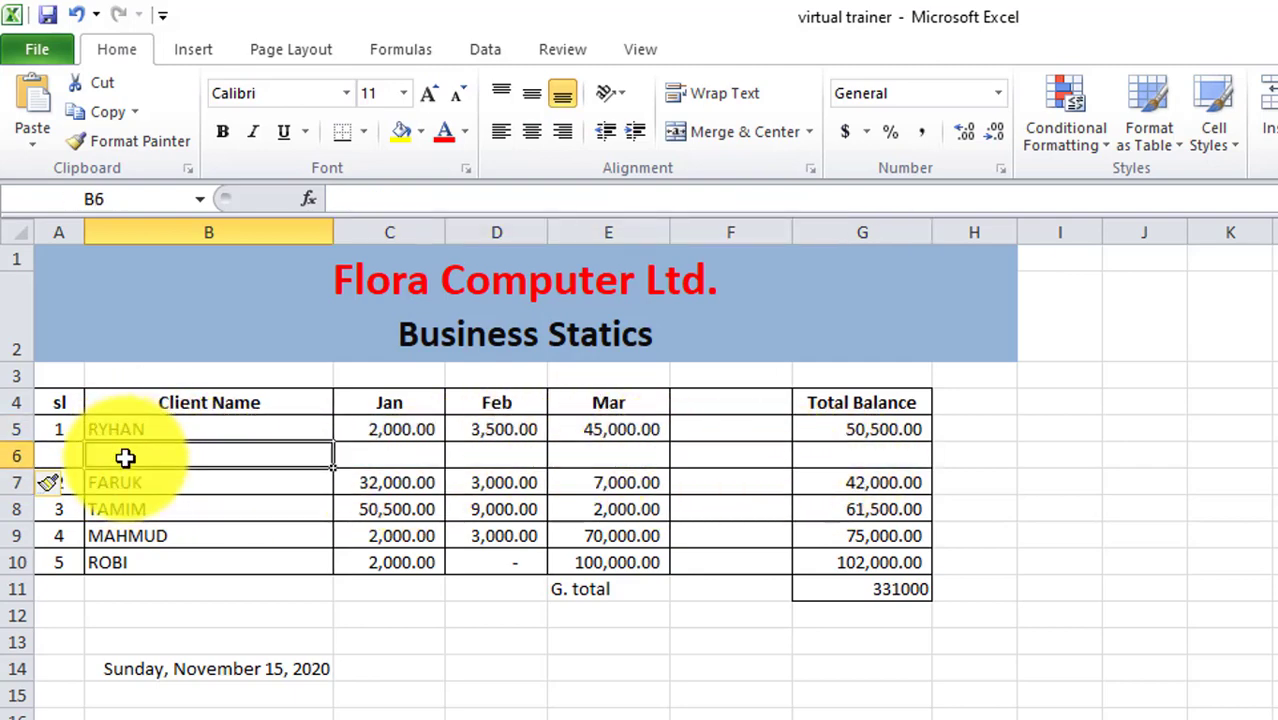
Insert a blank row between the clients numbered 3 and 4.
{"action": "left_click", "coordinate": [15, 540]}
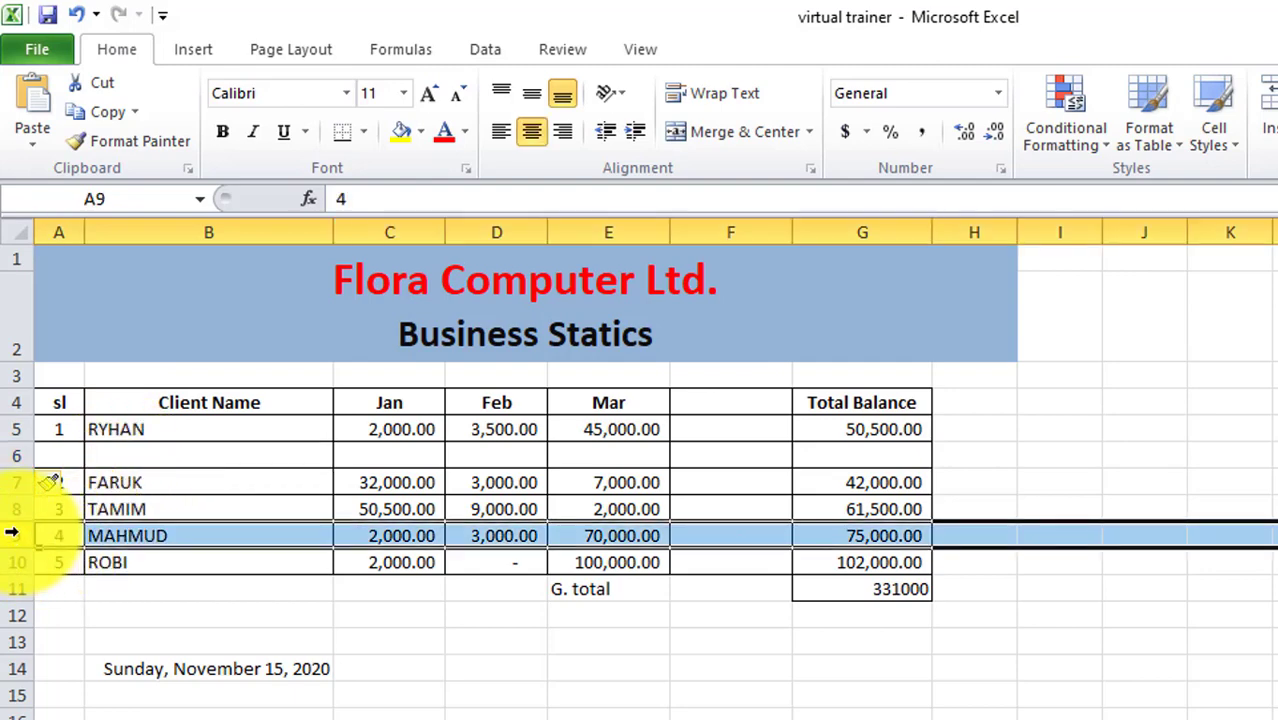
{"action": "right_click", "coordinate": [12, 535]}
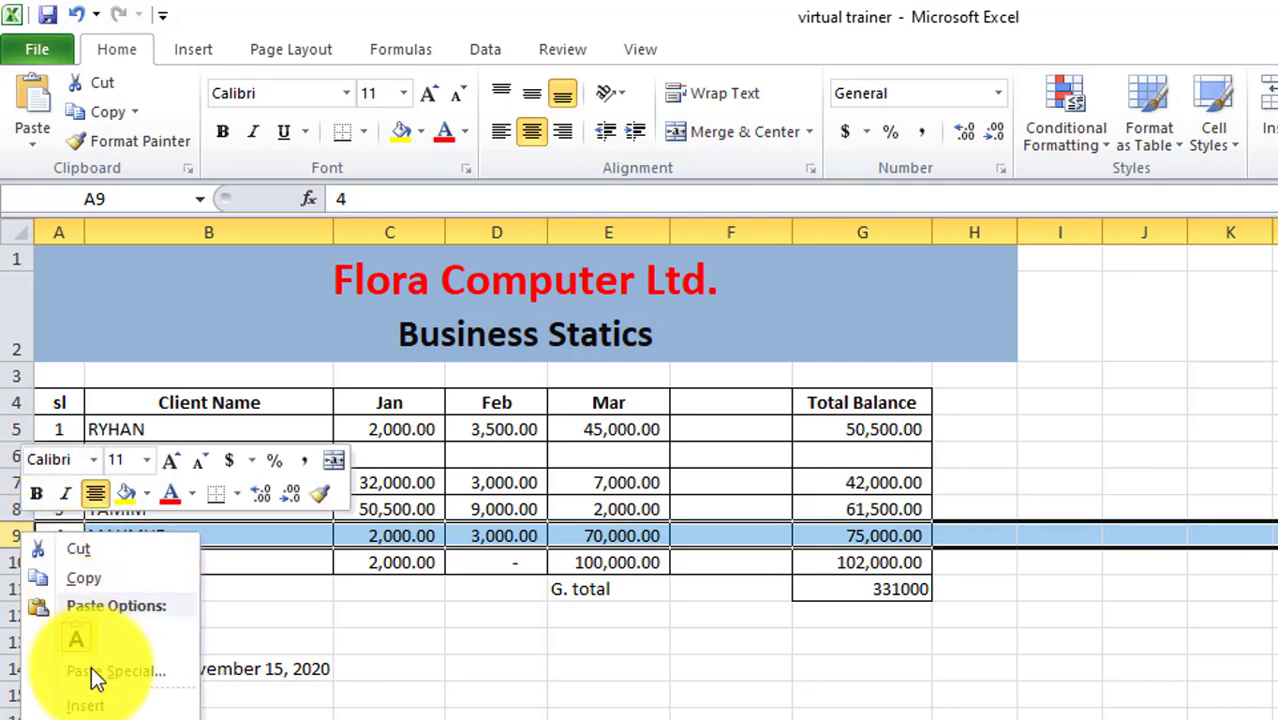
{"action": "left_click", "coordinate": [105, 707]}
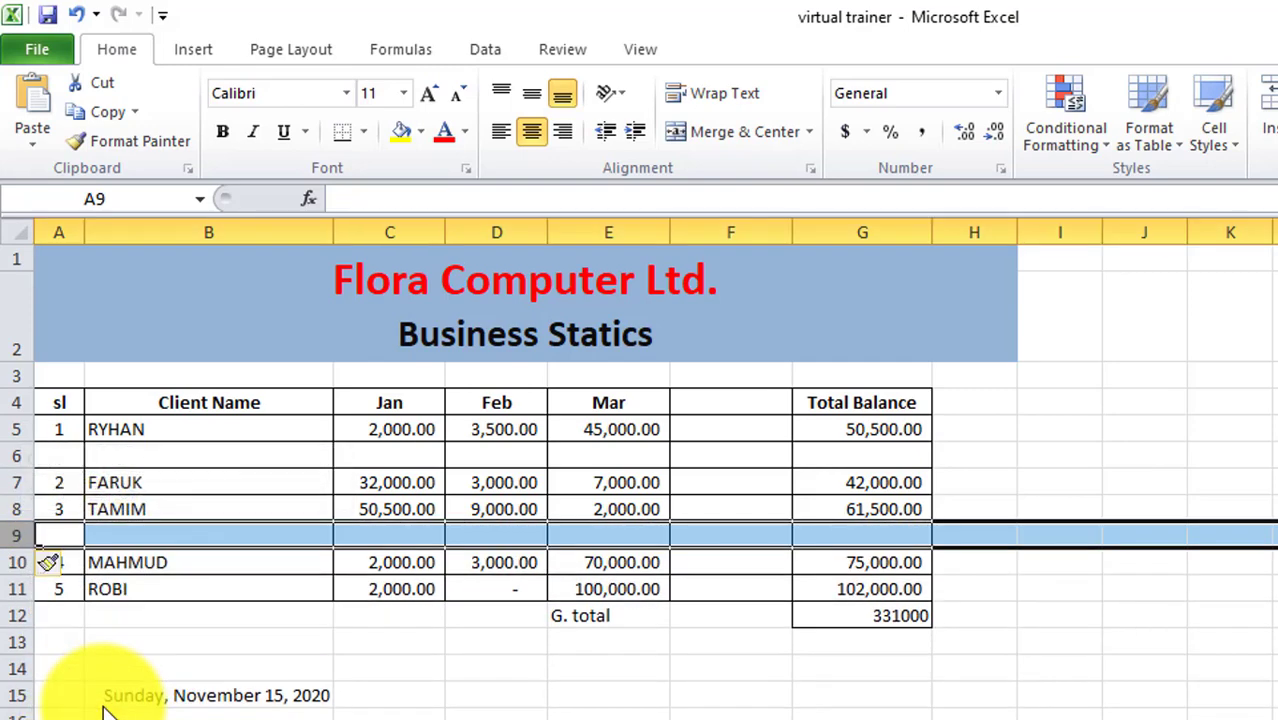
{"action": "left_click", "coordinate": [108, 535]}
{"action": "left_click", "coordinate": [527, 716]}
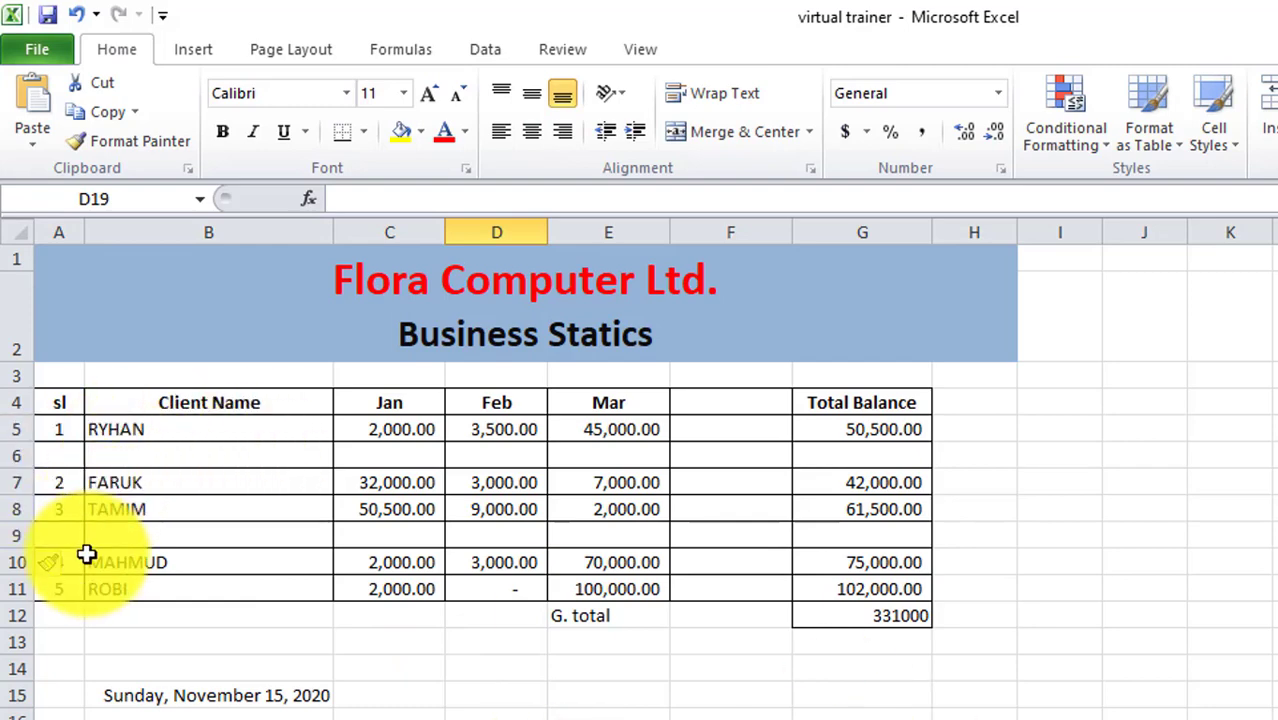
Delete the blank row between the clients numbered 3 and 4.
{"action": "left_click", "coordinate": [11, 535]}
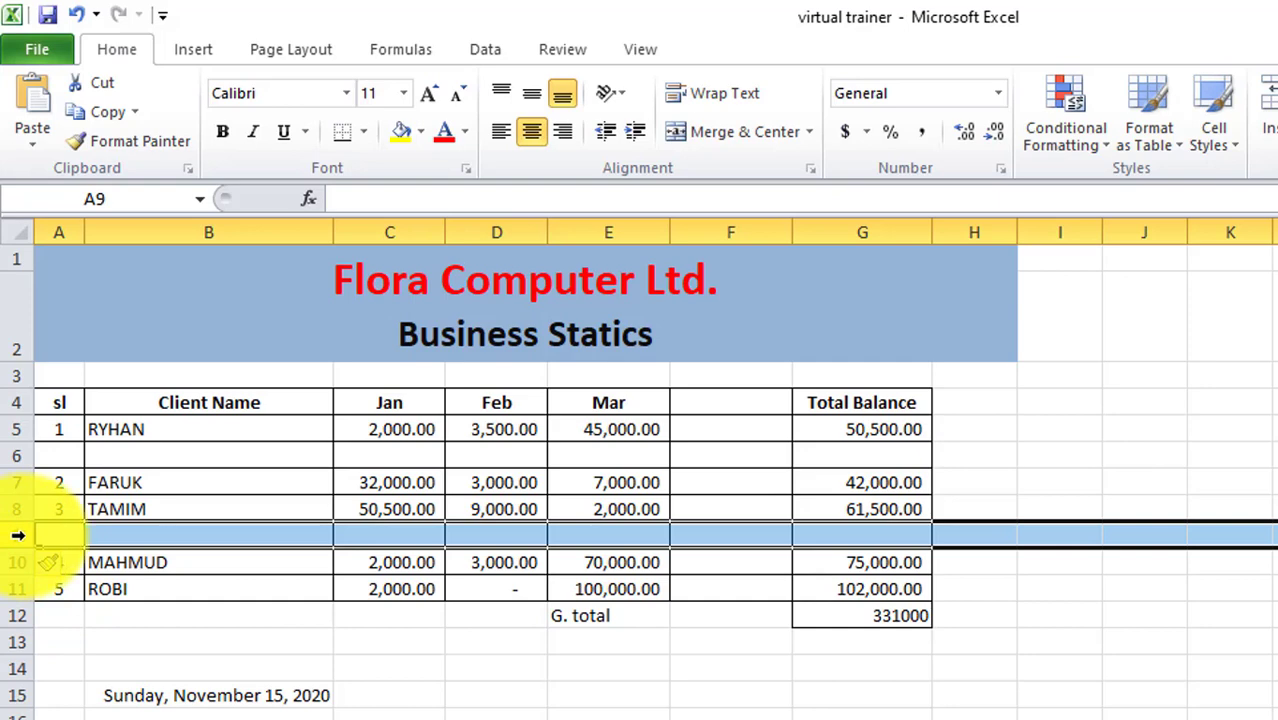
{"action": "right_click", "coordinate": [18, 535]}
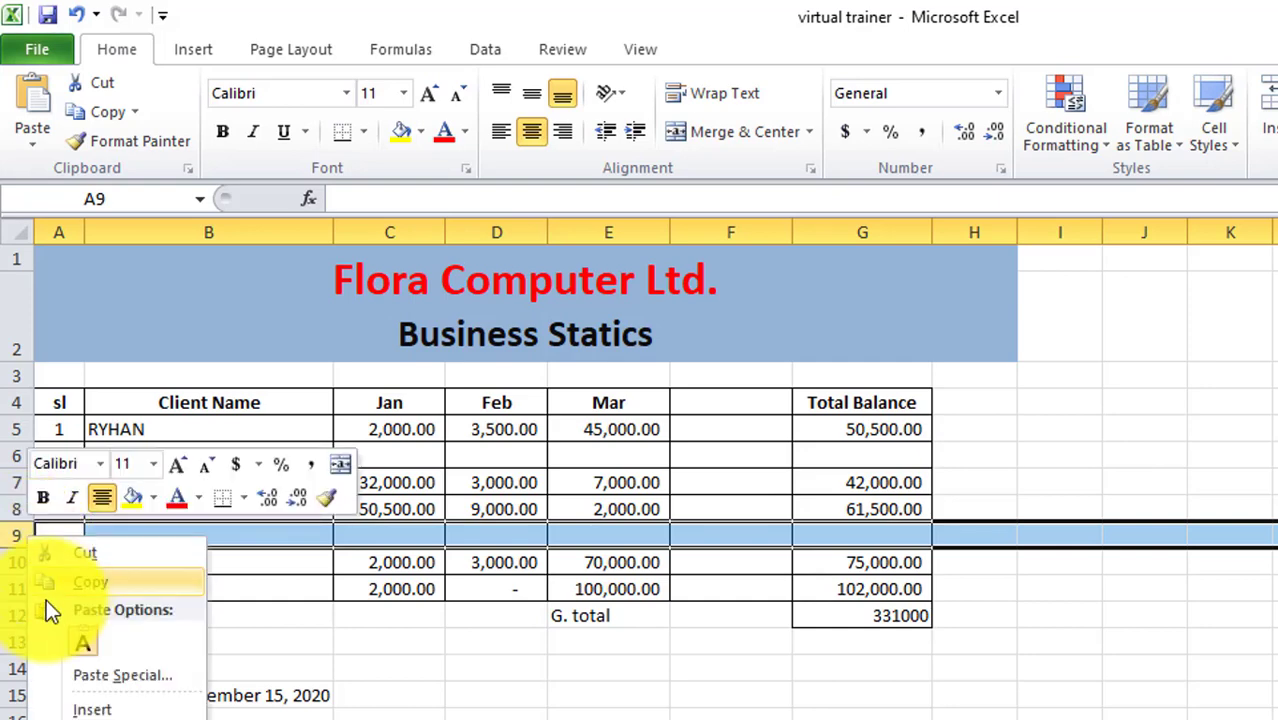
{"action": "left_click", "coordinate": [92, 712]}
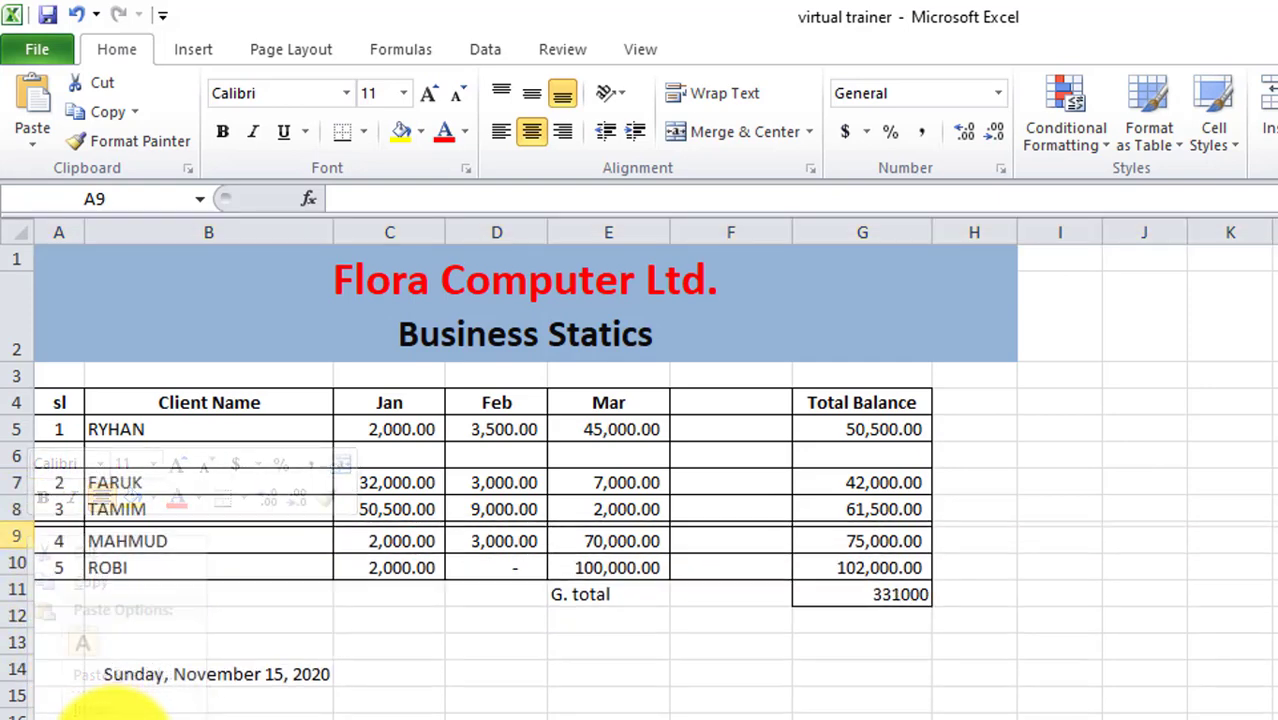
Delete the blank row between the clients numbered 1 and 2.
{"action": "left_click", "coordinate": [20, 460]}
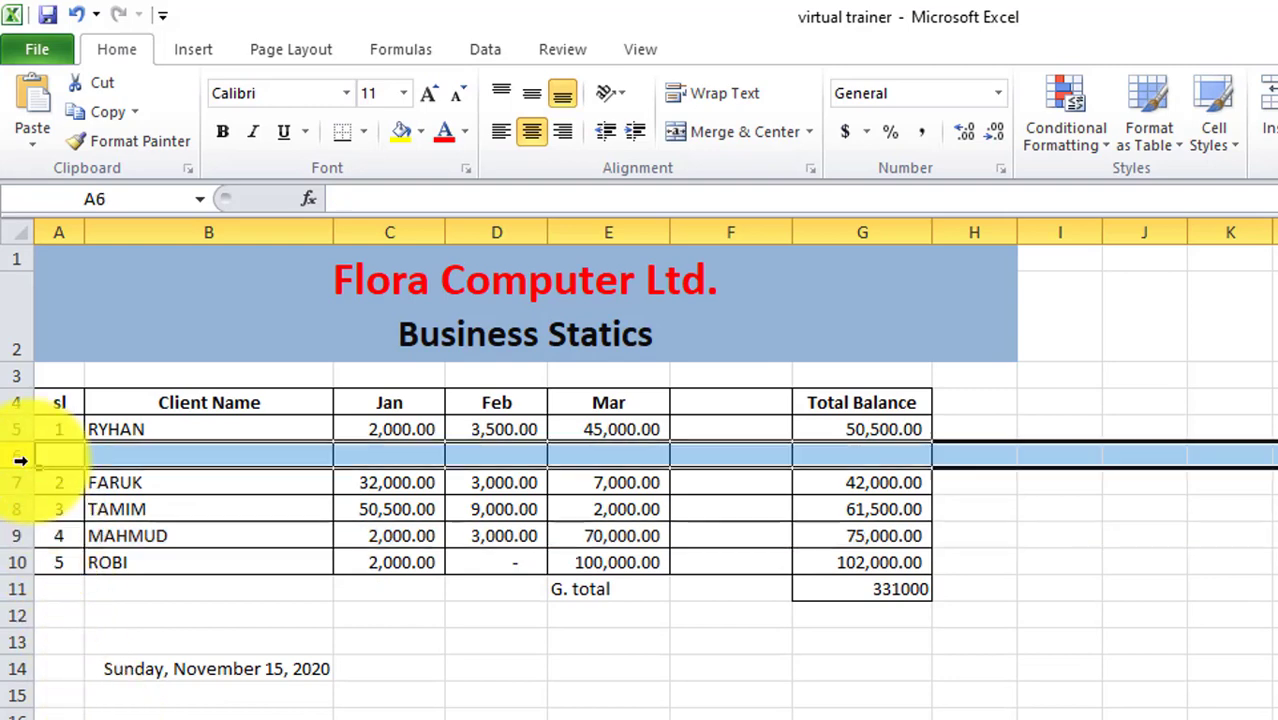
{"action": "right_click", "coordinate": [19, 458]}
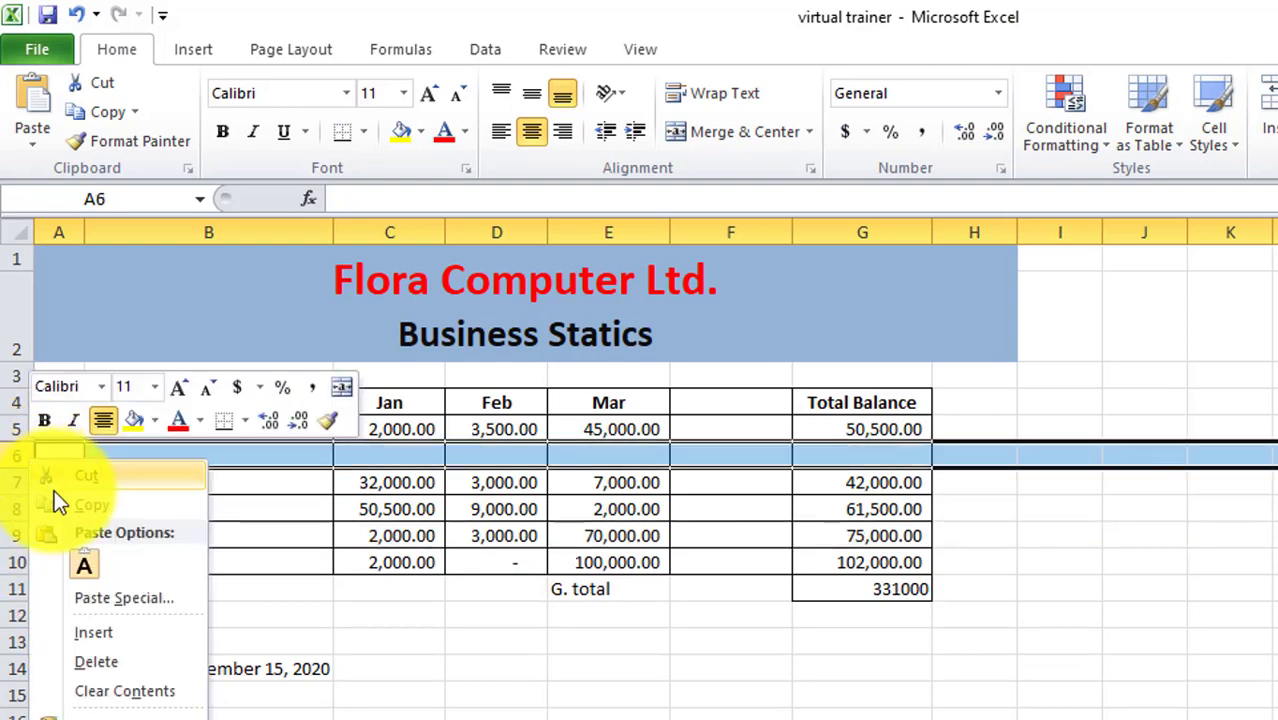
{"action": "left_click", "coordinate": [98, 662]}
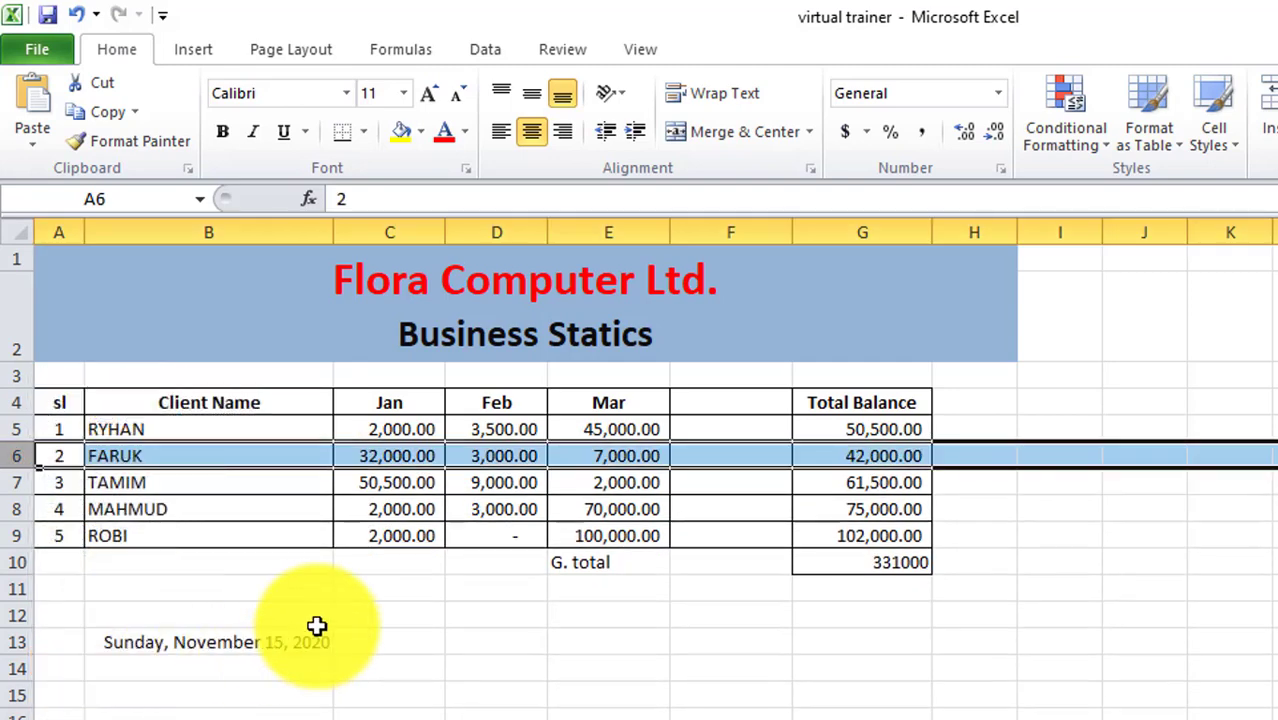
Delete the blank column between the Mar and Total Balance columns.
{"action": "left_click", "coordinate": [719, 230]}
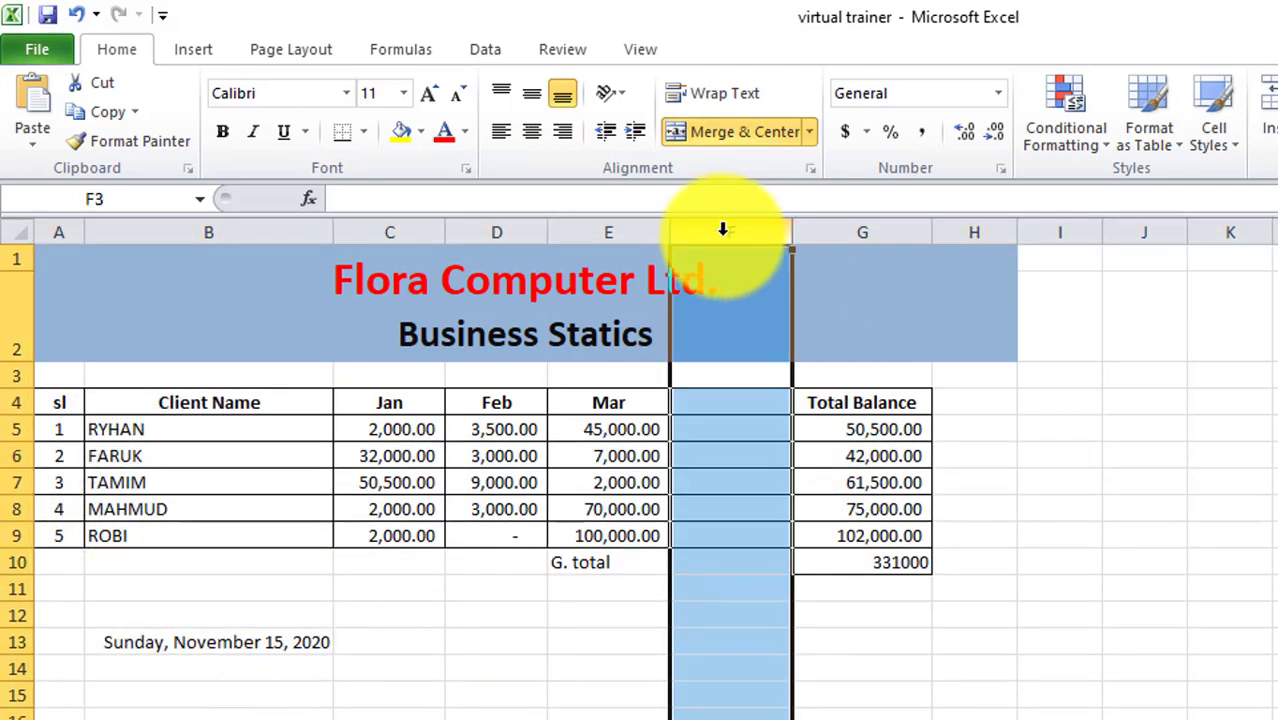
{"action": "right_click", "coordinate": [722, 230]}
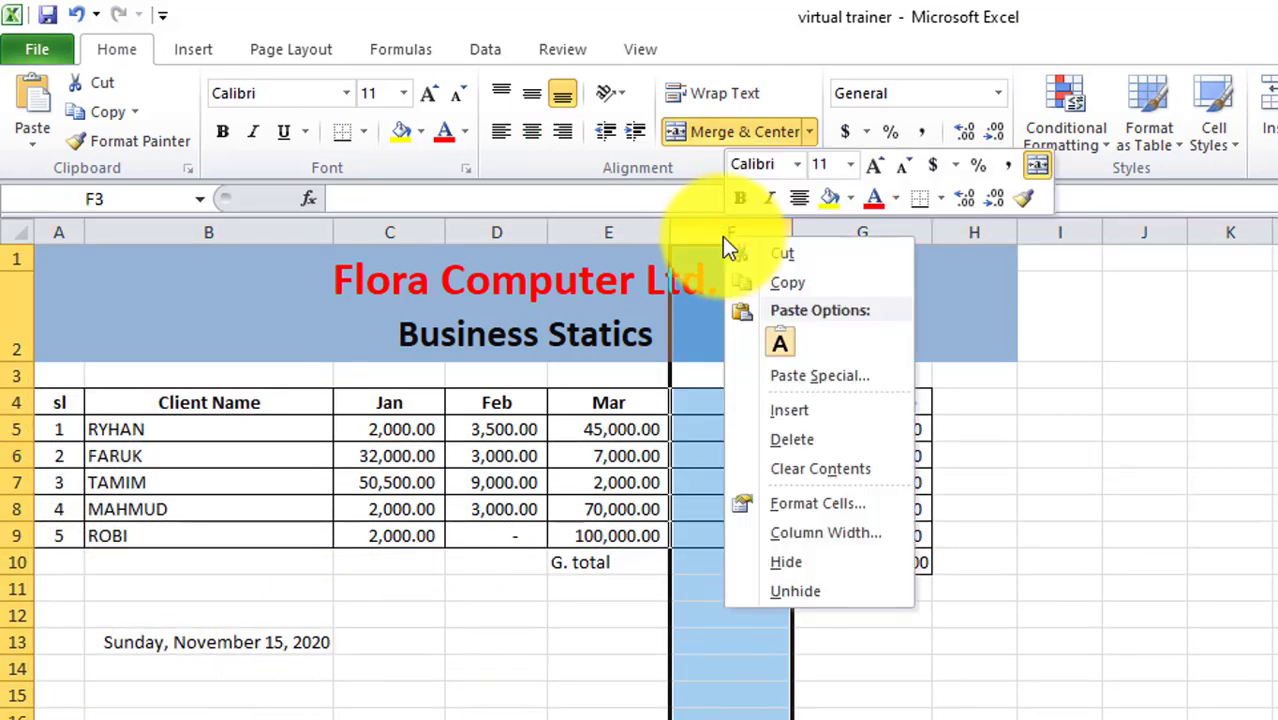
{"action": "left_click", "coordinate": [790, 440]}
{"action": "left_click", "coordinate": [586, 712]}
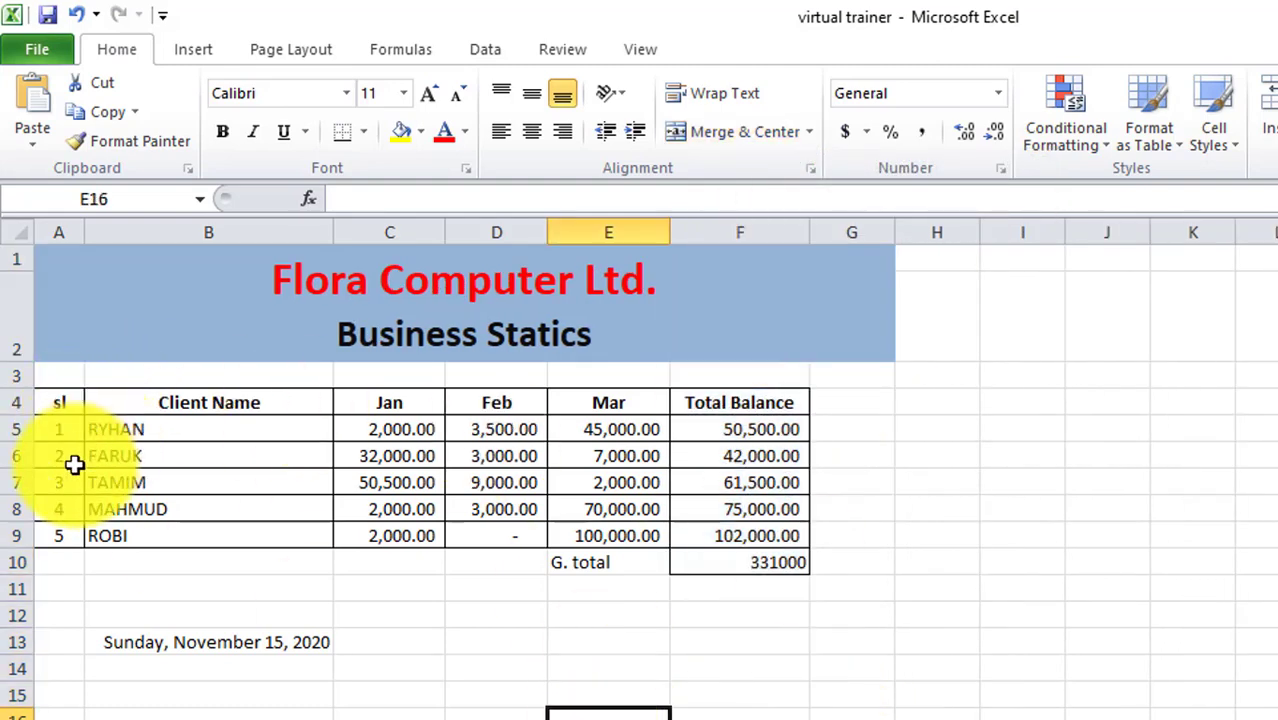
{"action": "left_click", "coordinate": [5, 429]}
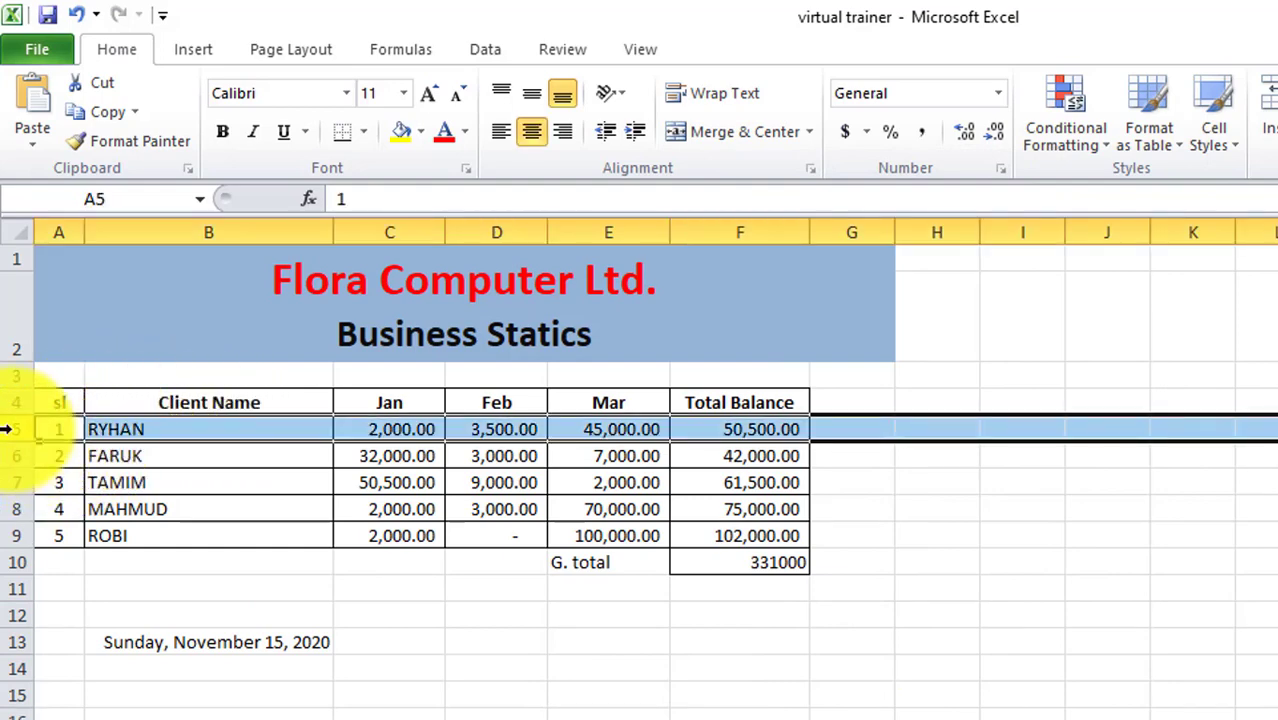
{"action": "left_click", "coordinate": [516, 232]}
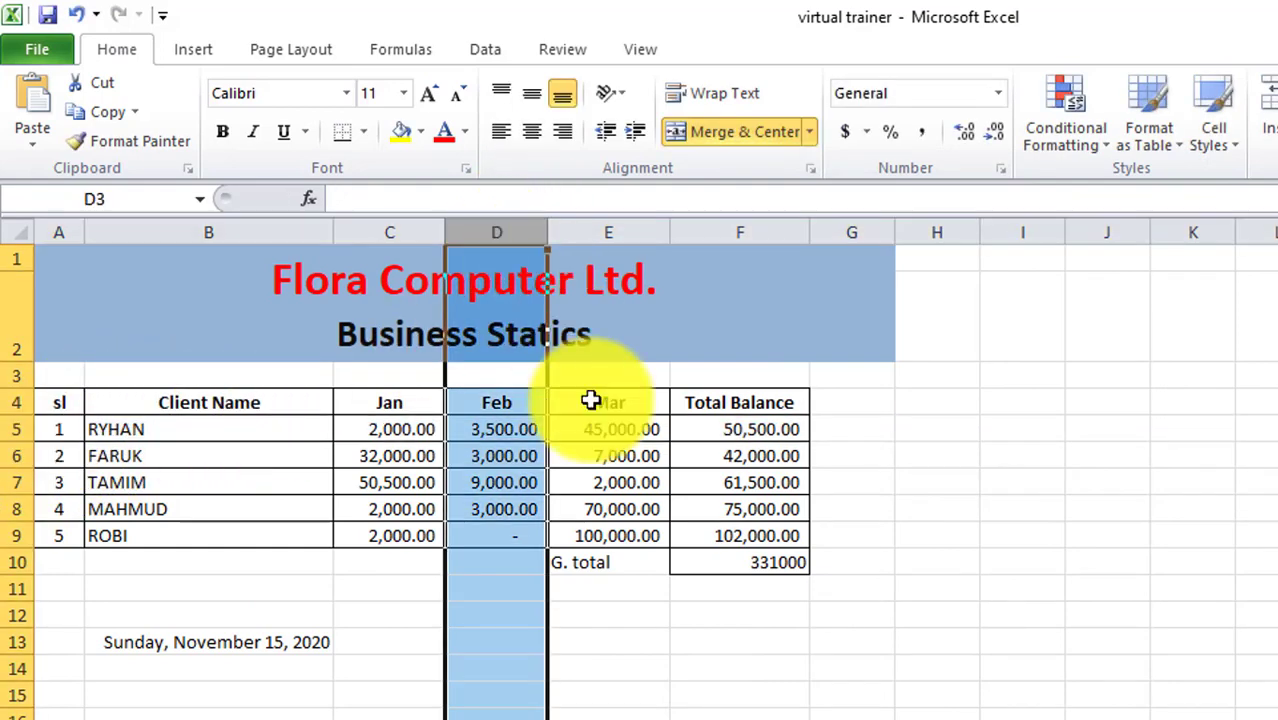
{"action": "left_click", "coordinate": [5, 455]}
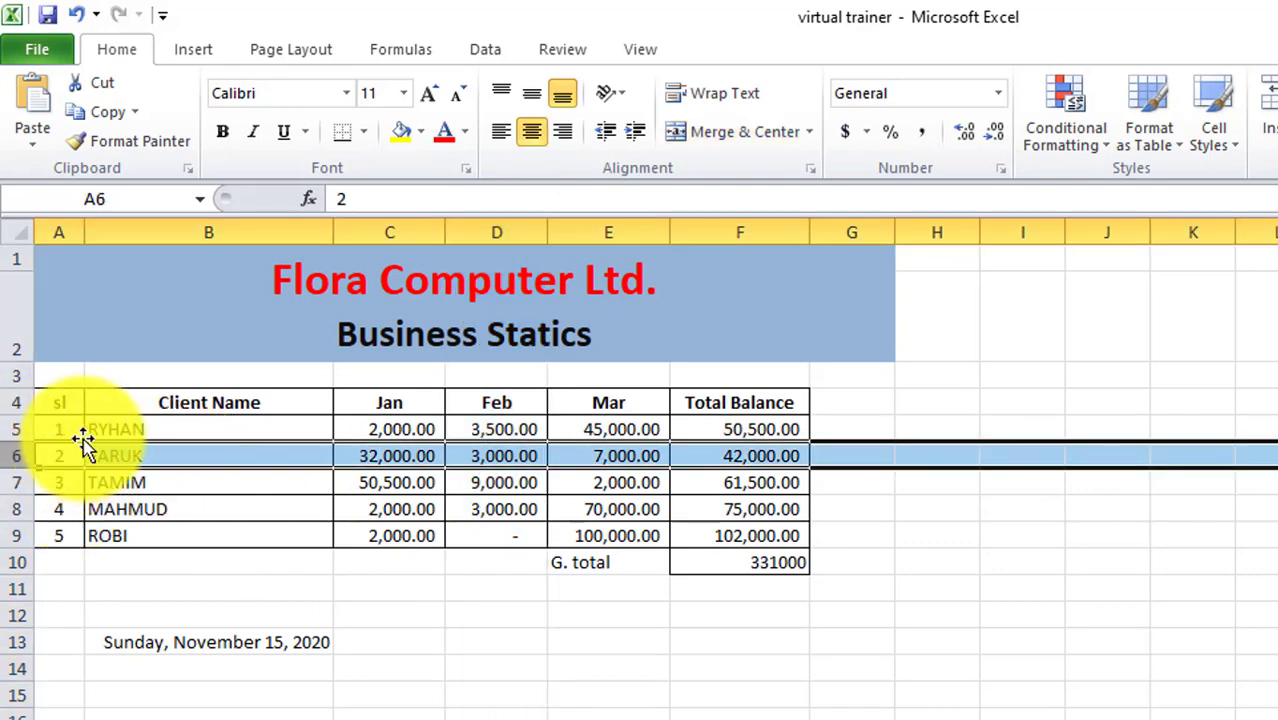
Increase the height of header row 4 to about twice its size.
{"action": "left_click", "coordinate": [125, 402]}
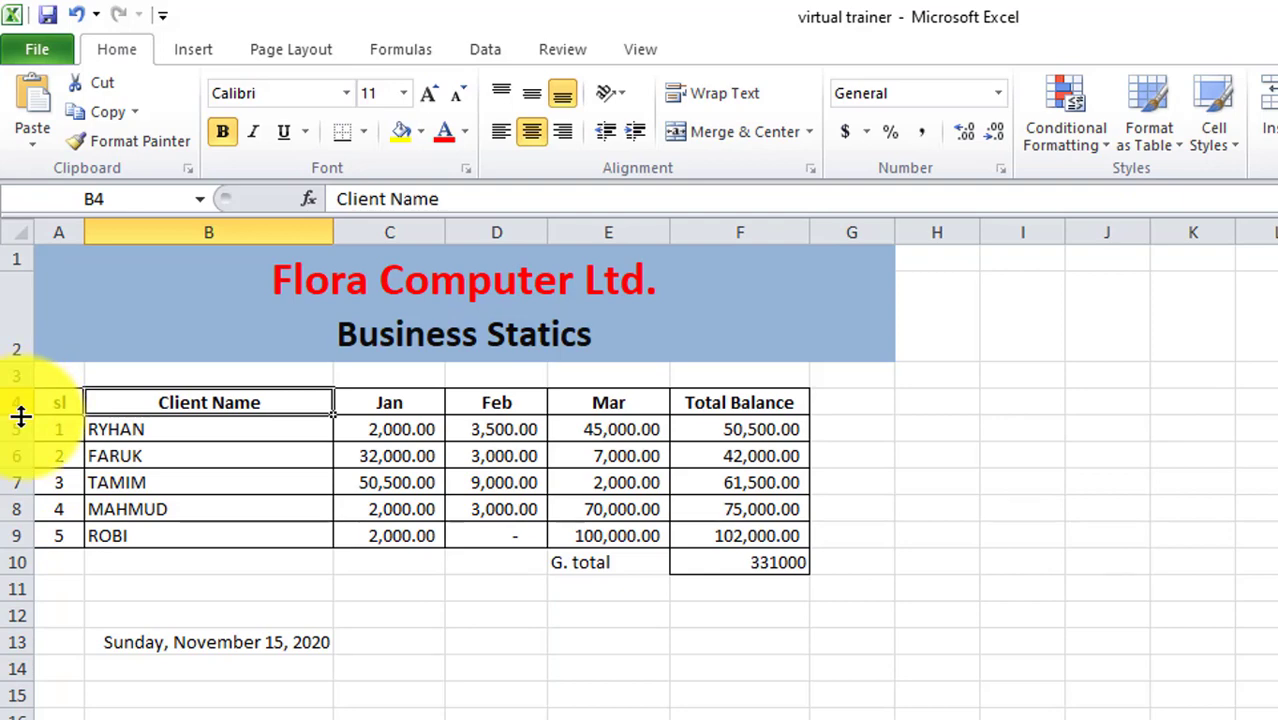
{"action": "left_click_drag", "start_coordinate": [21, 415], "coordinate": [22, 413]}
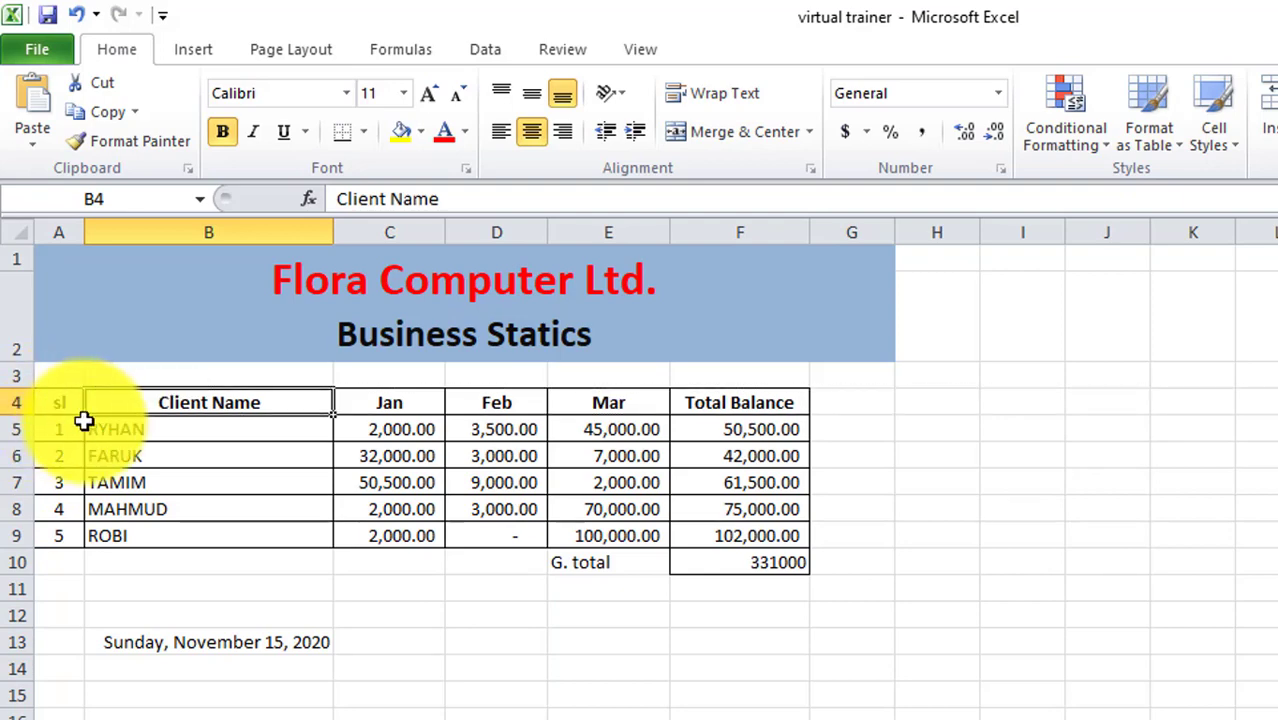
{"action": "key", "text": "Return"}
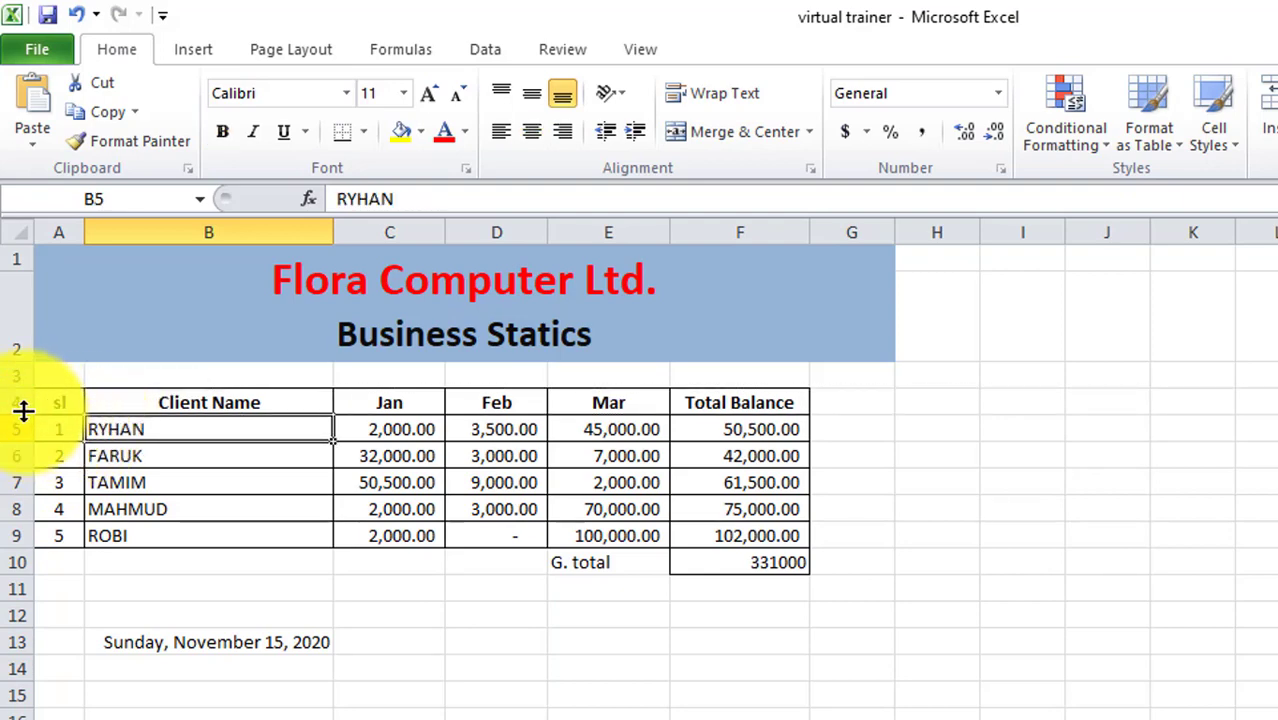
{"action": "left_click_drag", "start_coordinate": [23, 411], "coordinate": [742, 424]}
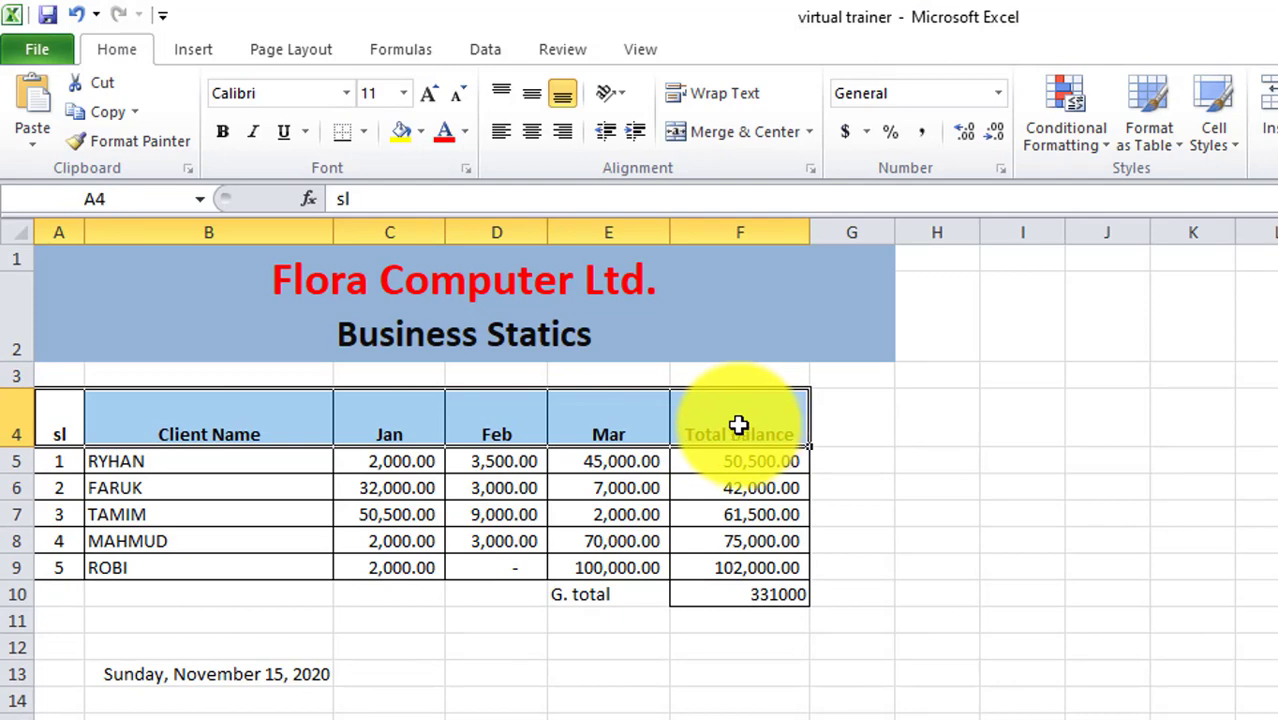
{"action": "left_click", "coordinate": [608, 700]}
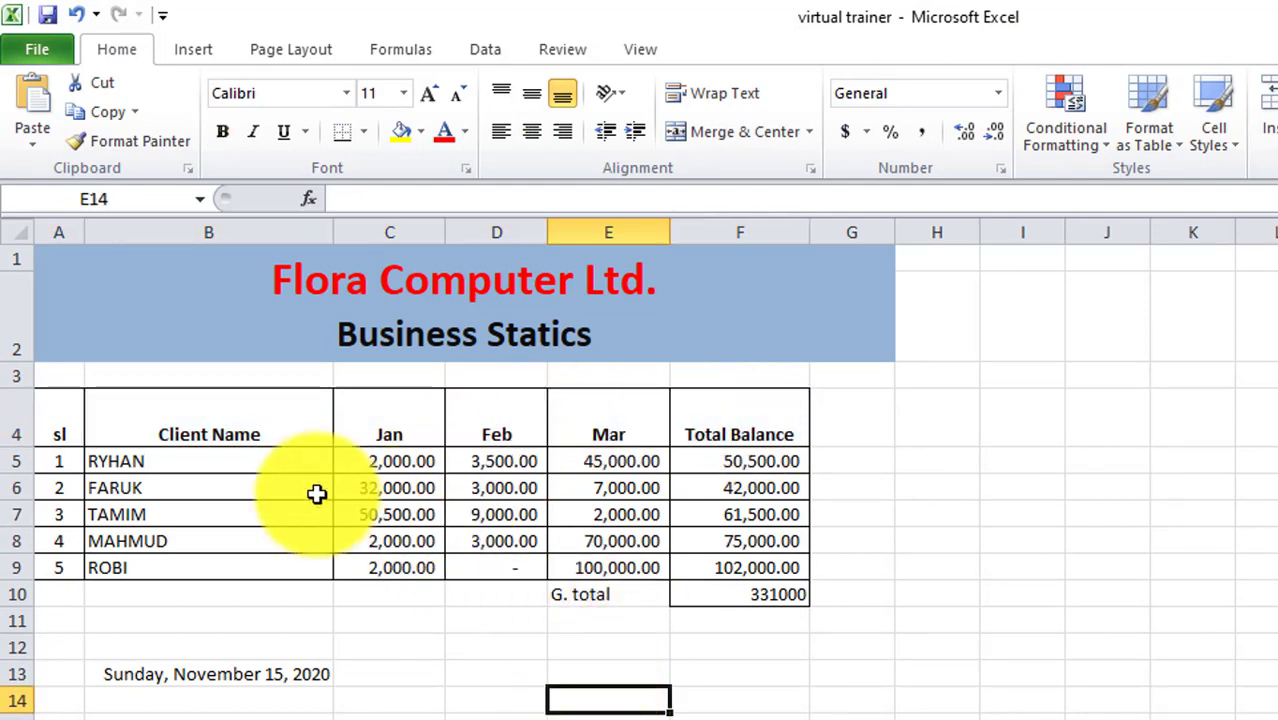
Align the headings from sl to Total Balance in row 4 vertically to the middle.
{"action": "left_click_drag", "start_coordinate": [48, 434], "coordinate": [728, 430]}
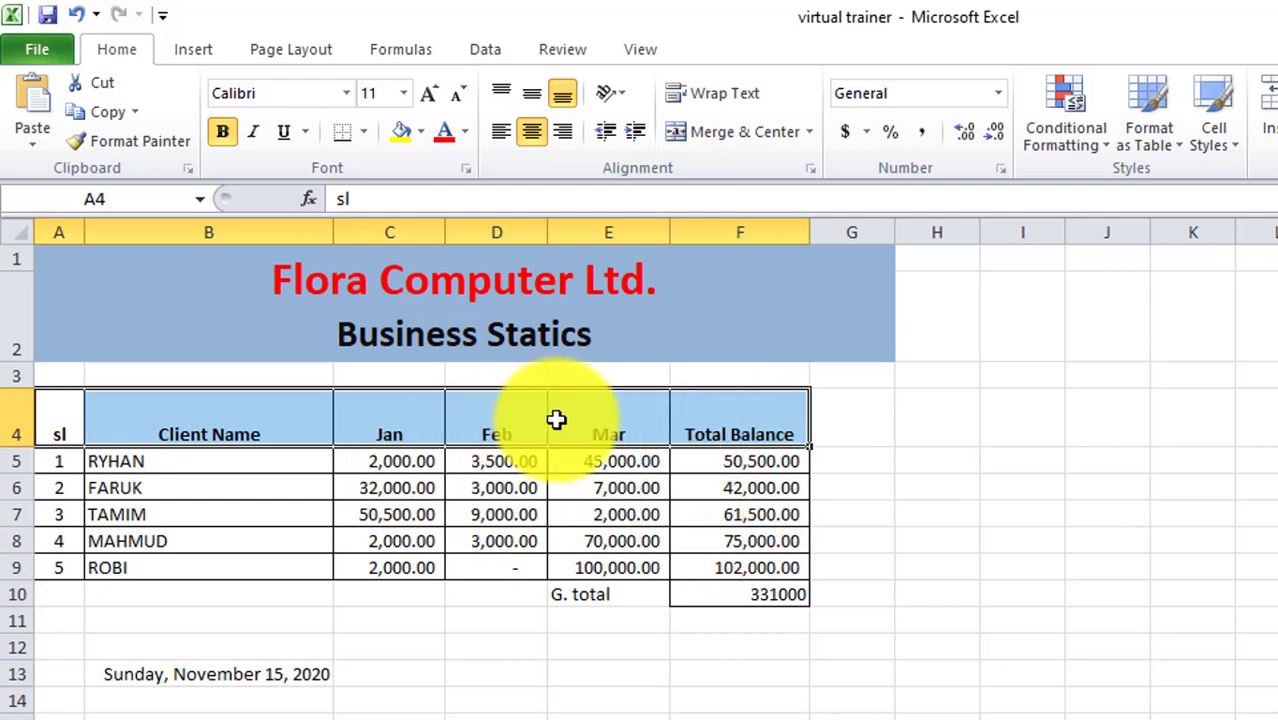
{"action": "left_click", "coordinate": [536, 89]}
{"action": "left_click", "coordinate": [496, 436]}
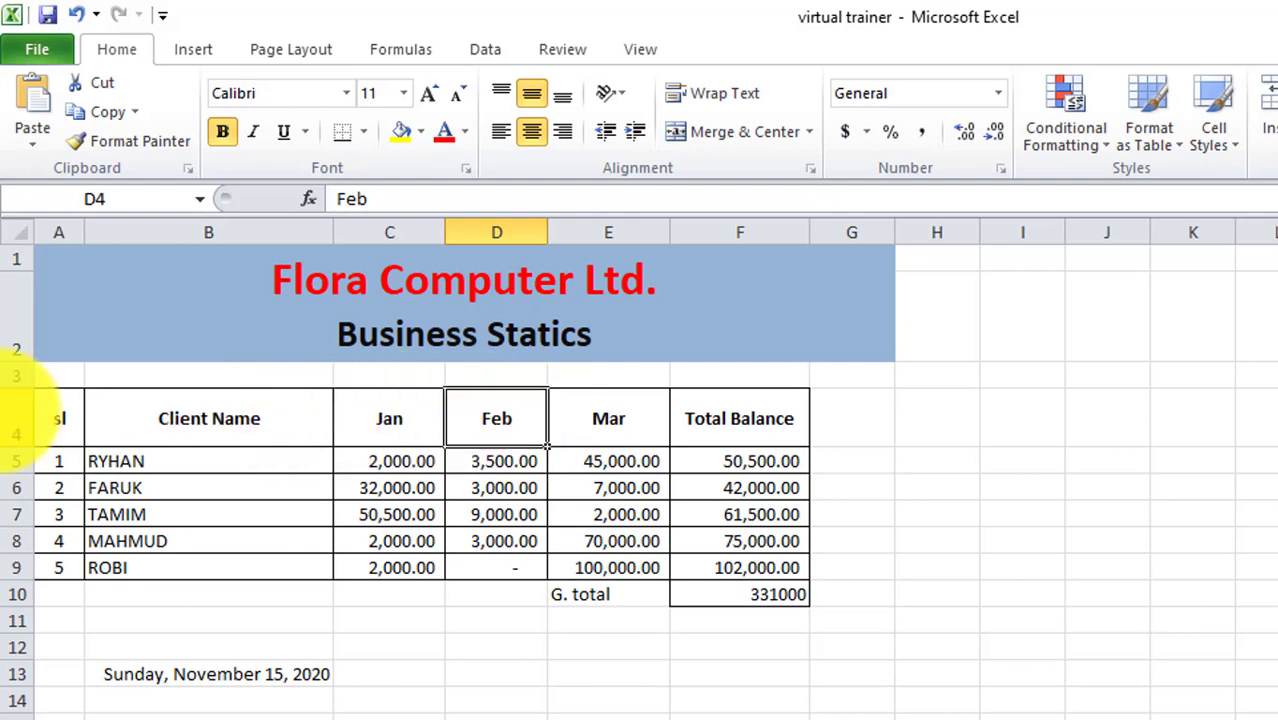
Make row 5 about twice as tall and widen the Client Name column by about a third.
{"action": "left_click_drag", "start_coordinate": [28, 475], "coordinate": [23, 501]}
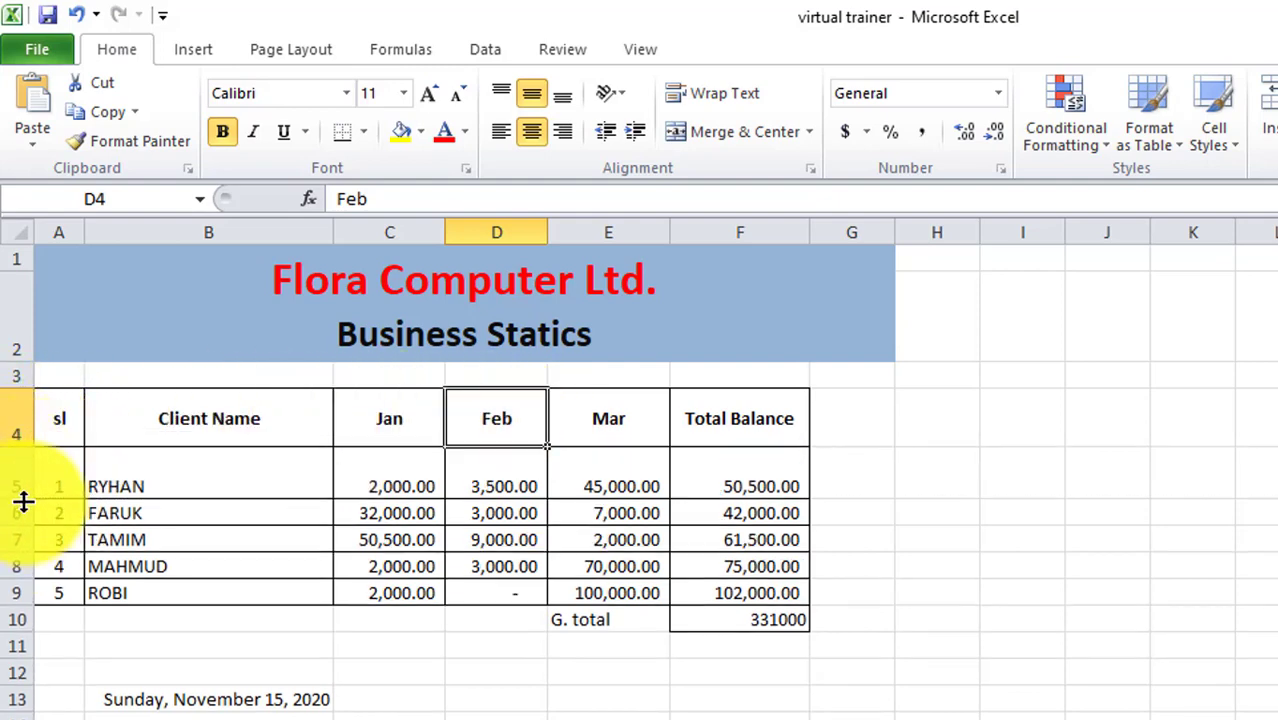
{"action": "left_click_drag", "start_coordinate": [339, 233], "coordinate": [427, 232]}
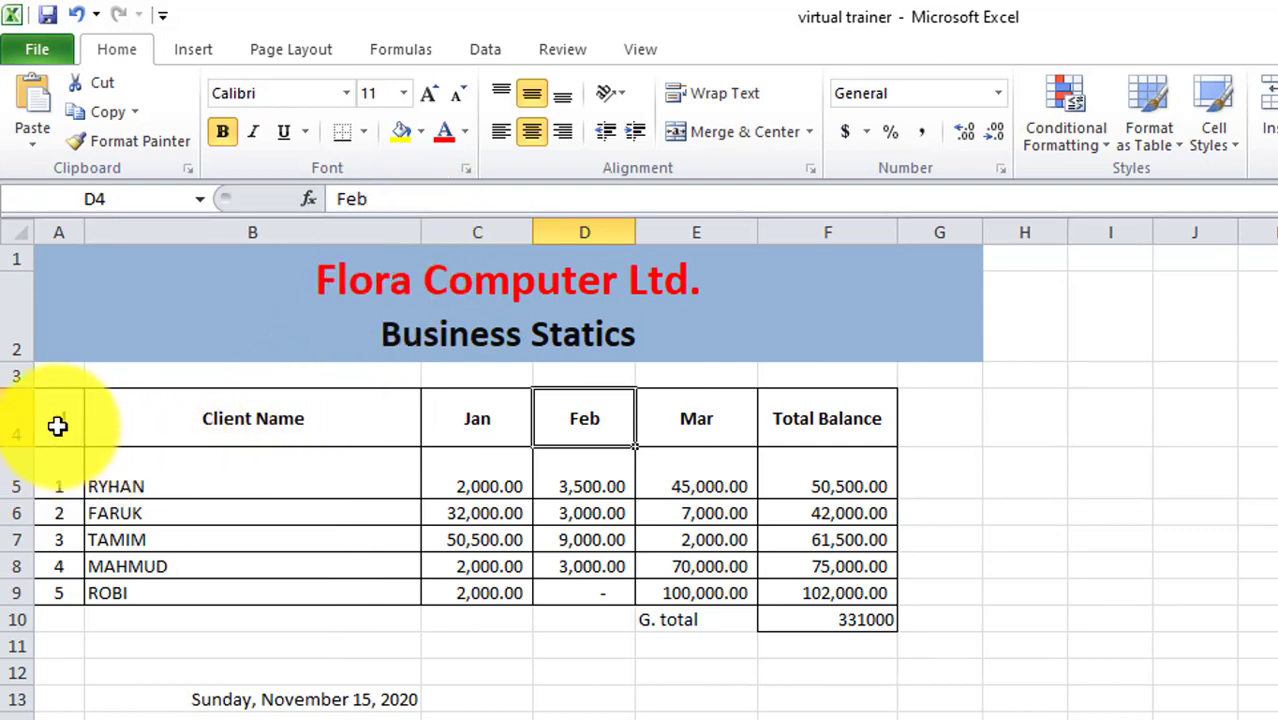
Examine the resized table, going through the header row, the Total Balance and Mar amounts, and the G. total cell.
{"action": "left_click_drag", "start_coordinate": [57, 422], "coordinate": [805, 502]}
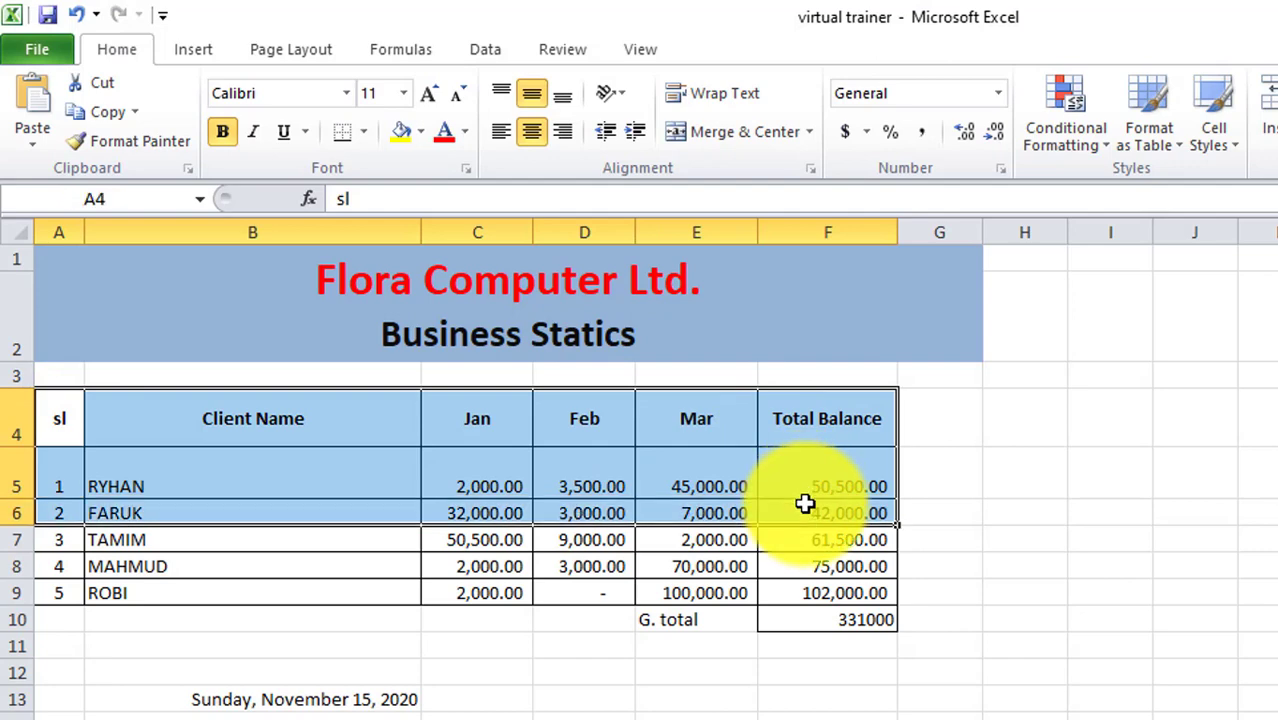
{"action": "left_click", "coordinate": [813, 565]}
{"action": "left_click", "coordinate": [816, 622]}
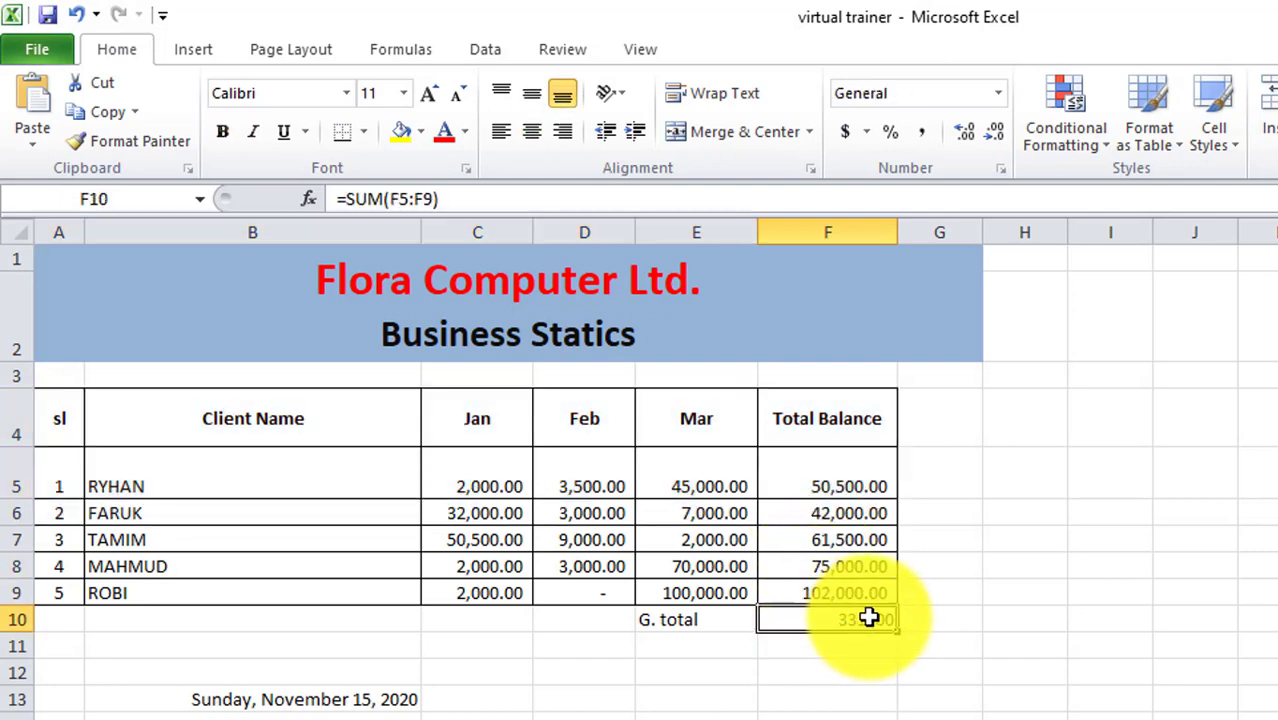
{"action": "left_click_drag", "start_coordinate": [833, 476], "coordinate": [850, 582]}
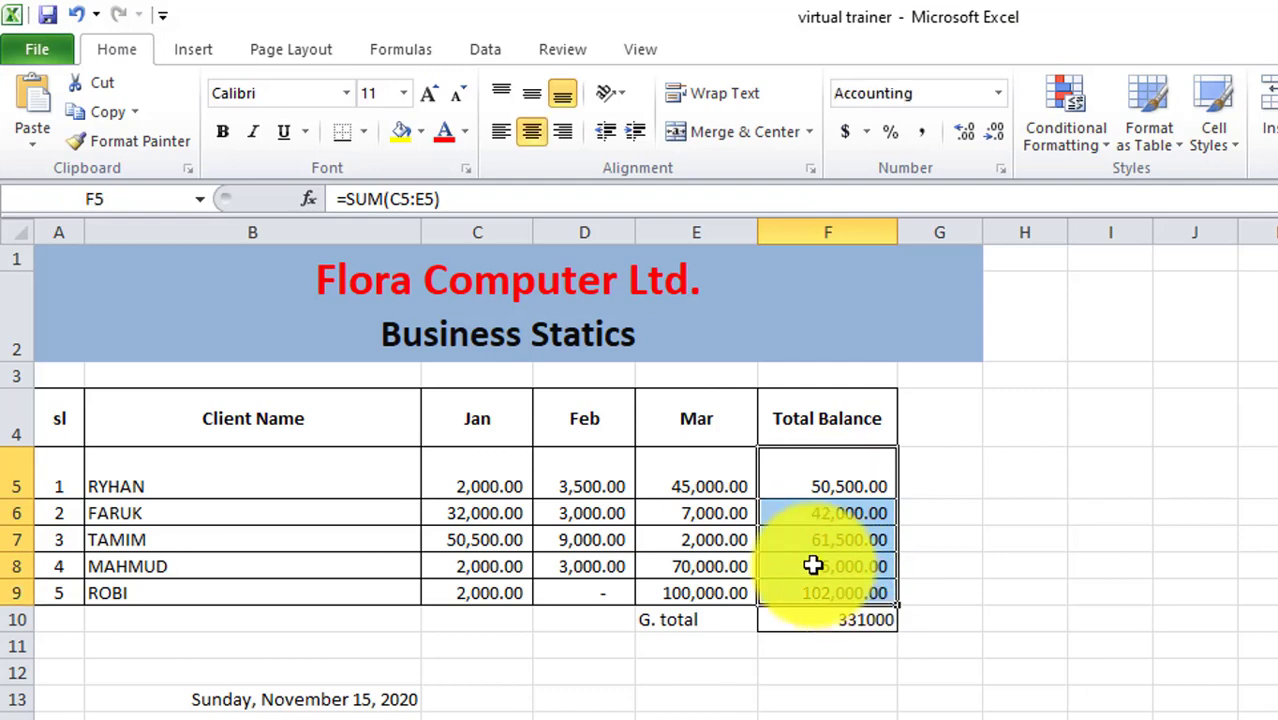
{"action": "left_click_drag", "start_coordinate": [660, 533], "coordinate": [679, 574]}
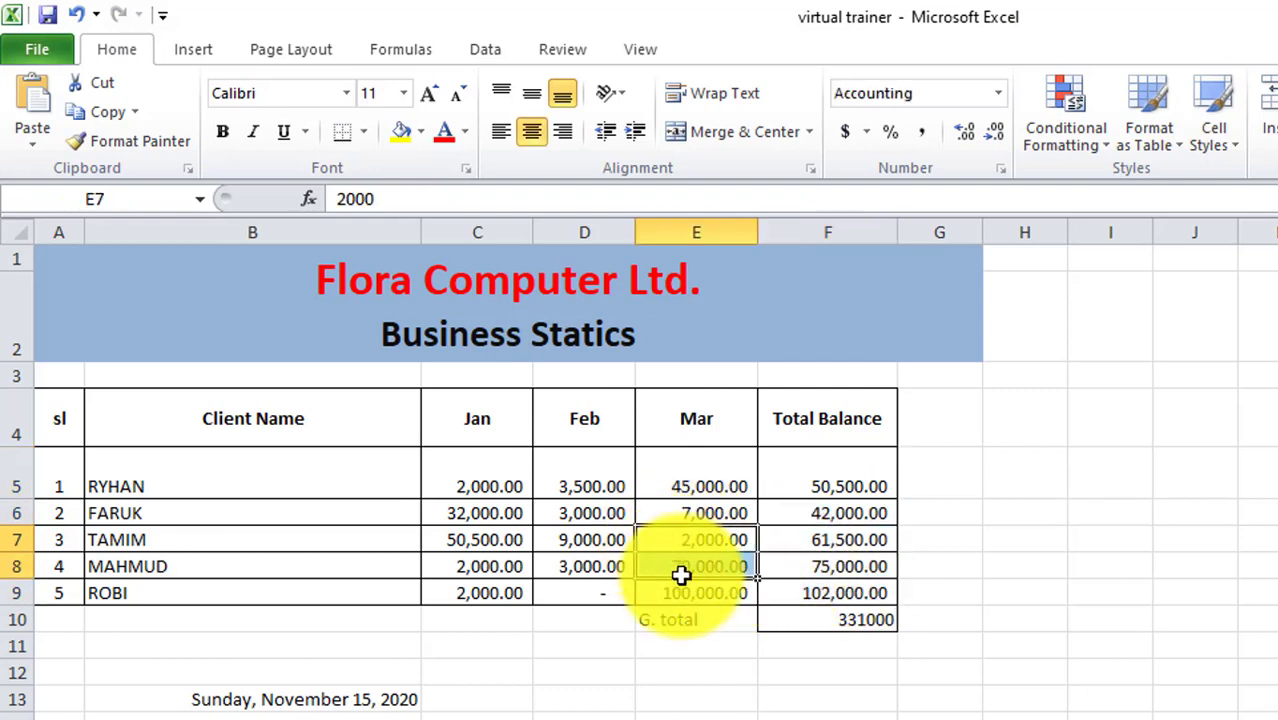
{"action": "left_click", "coordinate": [673, 713]}
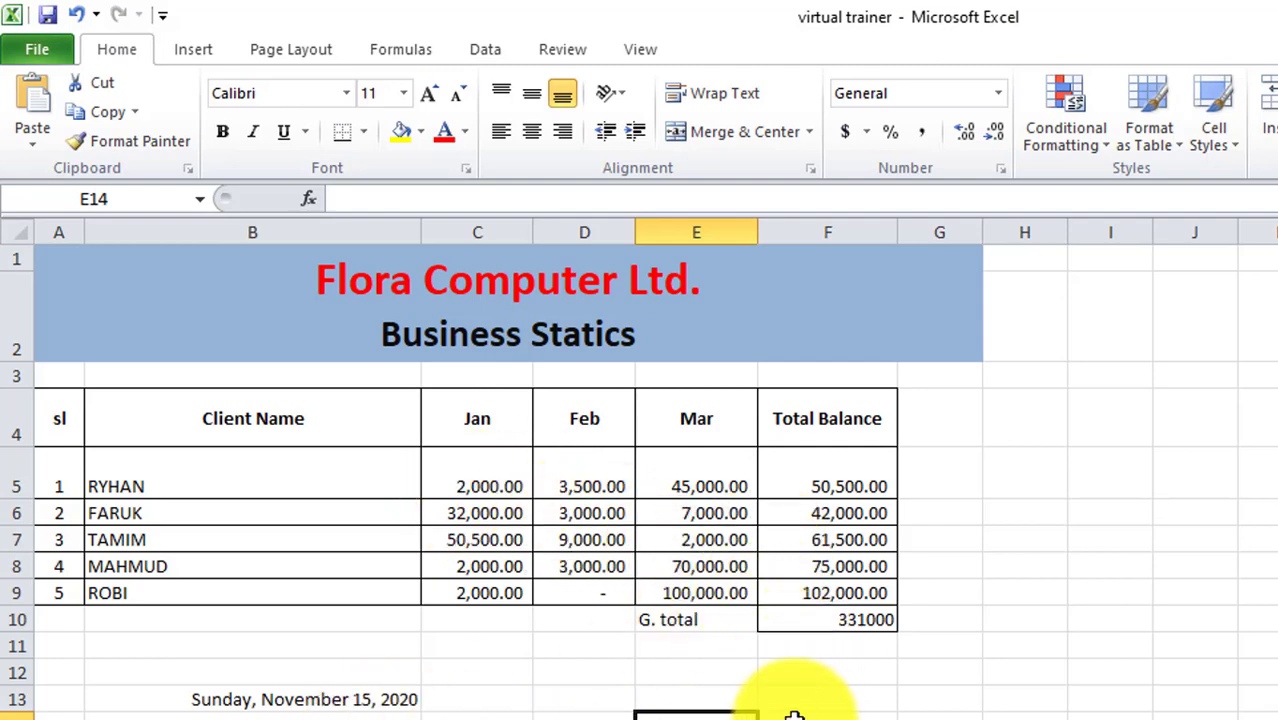
{"action": "left_click_drag", "start_coordinate": [814, 479], "coordinate": [853, 593]}
{"action": "left_click_drag", "start_coordinate": [740, 486], "coordinate": [742, 566]}
{"action": "left_click", "coordinate": [845, 619]}
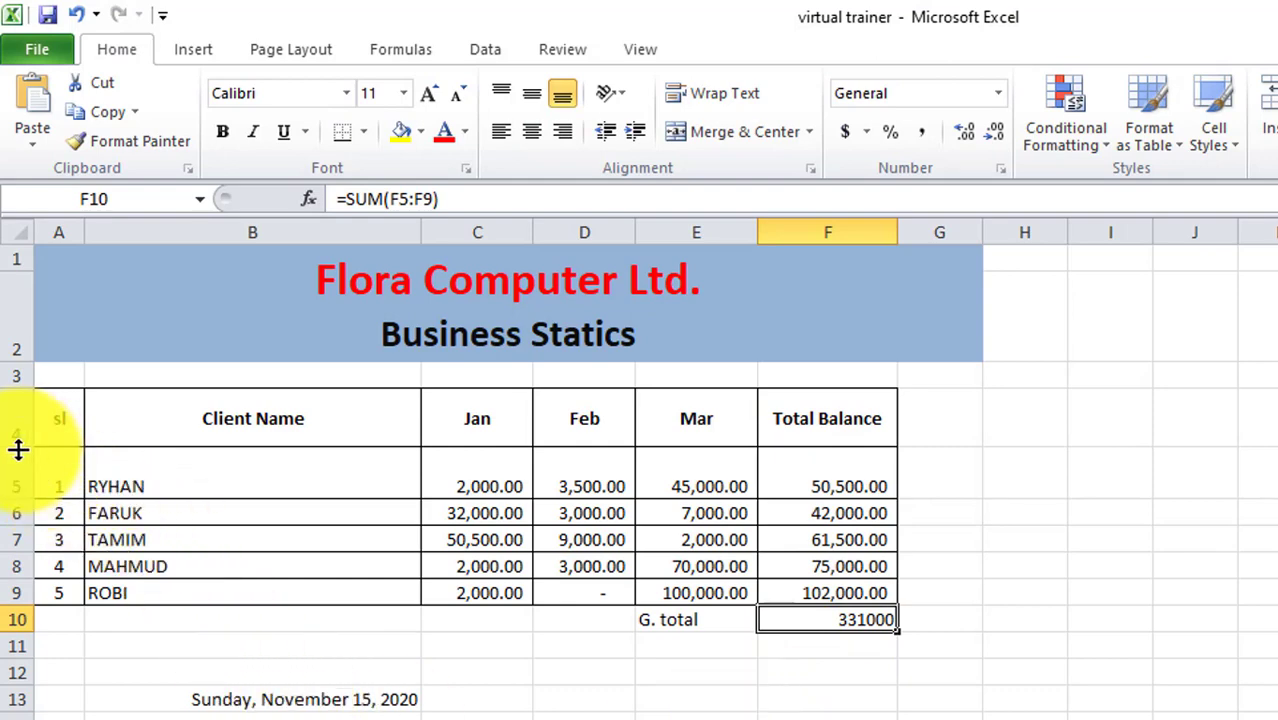
Reduce the heights of rows 4 and 5, and select the client amounts from Jan to Total Balance in C5:F9.
{"action": "mouse_move", "coordinate": [20, 448]}
{"action": "left_mouse_down"}
{"action": "mouse_move", "coordinate": [14, 428]}
{"action": "mouse_move", "coordinate": [3, 480]}
{"action": "mouse_move", "coordinate": [3, 459]}
{"action": "left_mouse_up"}
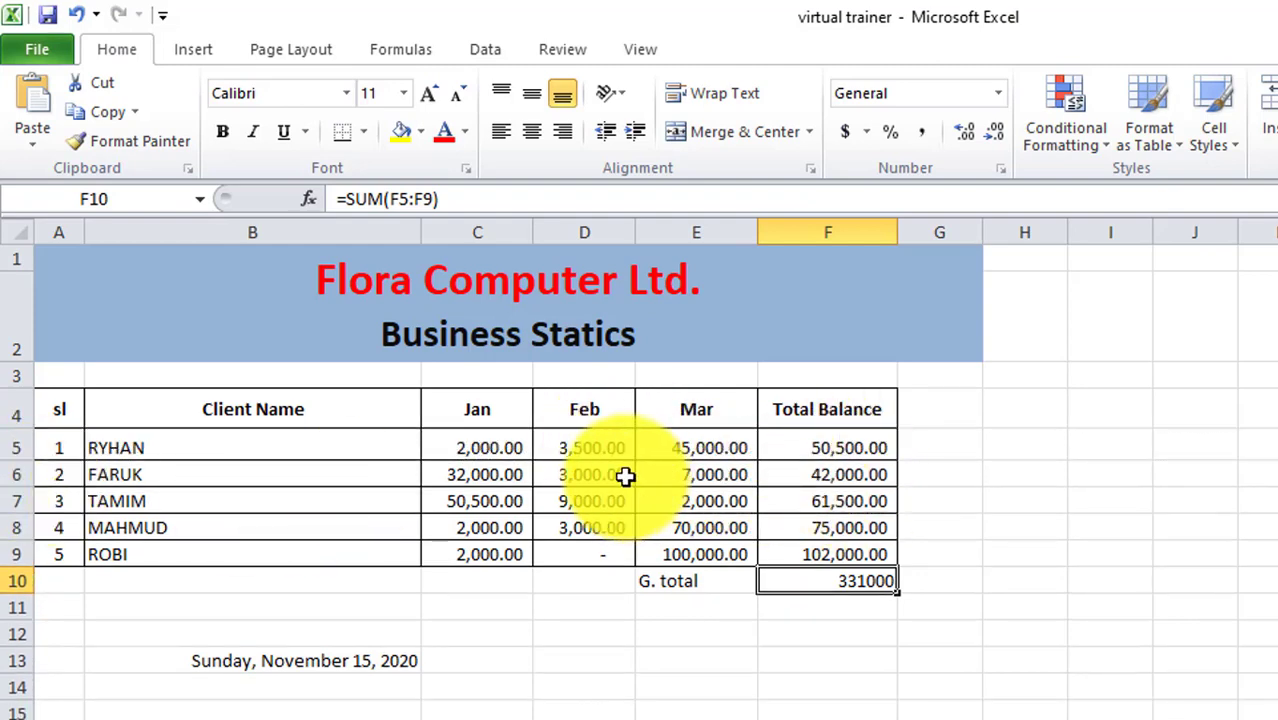
{"action": "left_click_drag", "start_coordinate": [485, 440], "coordinate": [880, 553]}
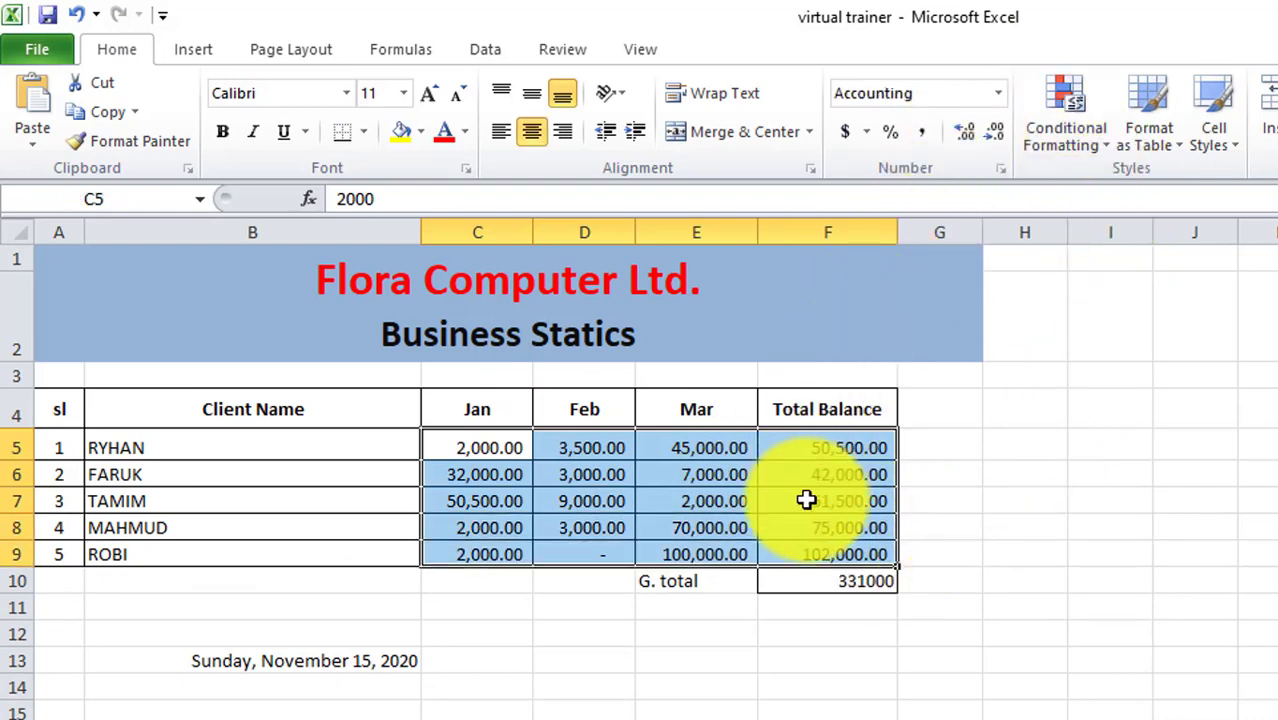